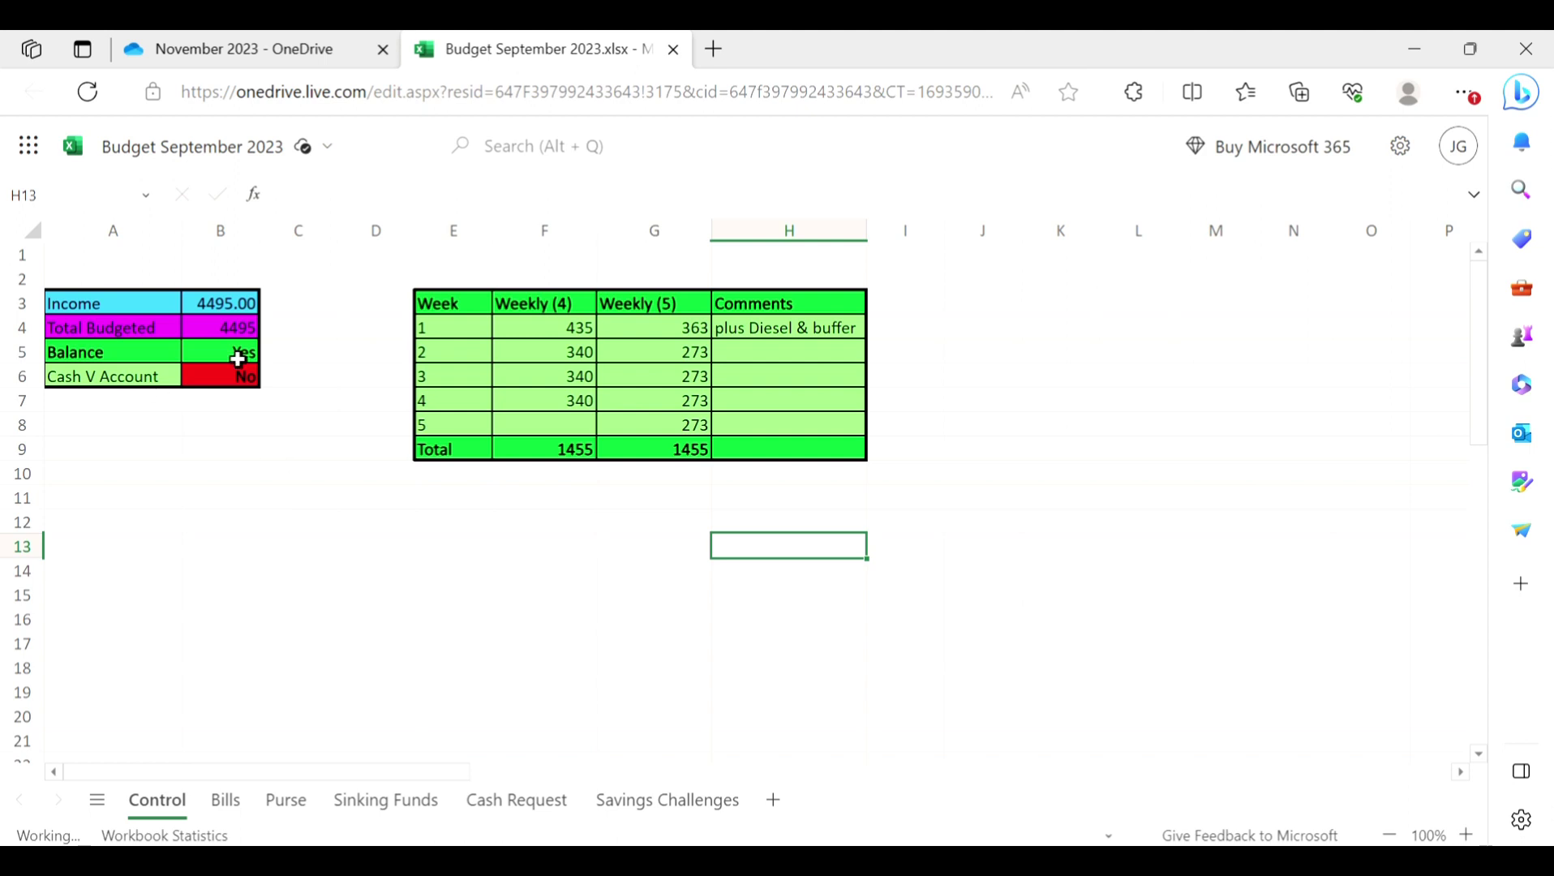
Examine the Balance formula on the Control sheet and the Bills sheet's entries down to Bank Buffer and Total.
{"action": "left_click", "coordinate": [237, 354]}
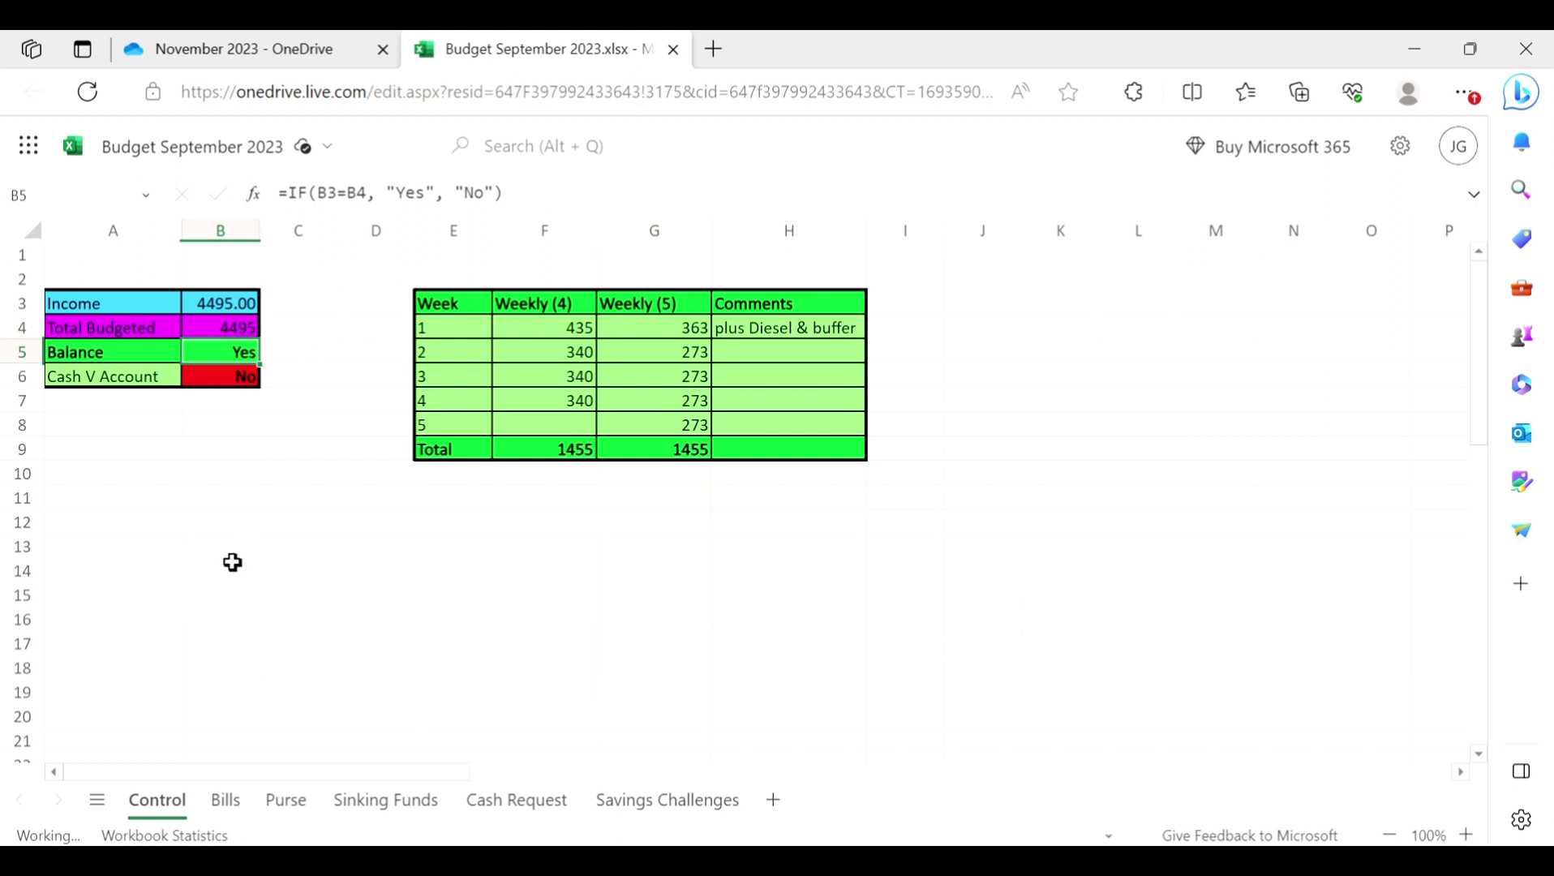
{"action": "left_click", "coordinate": [220, 803]}
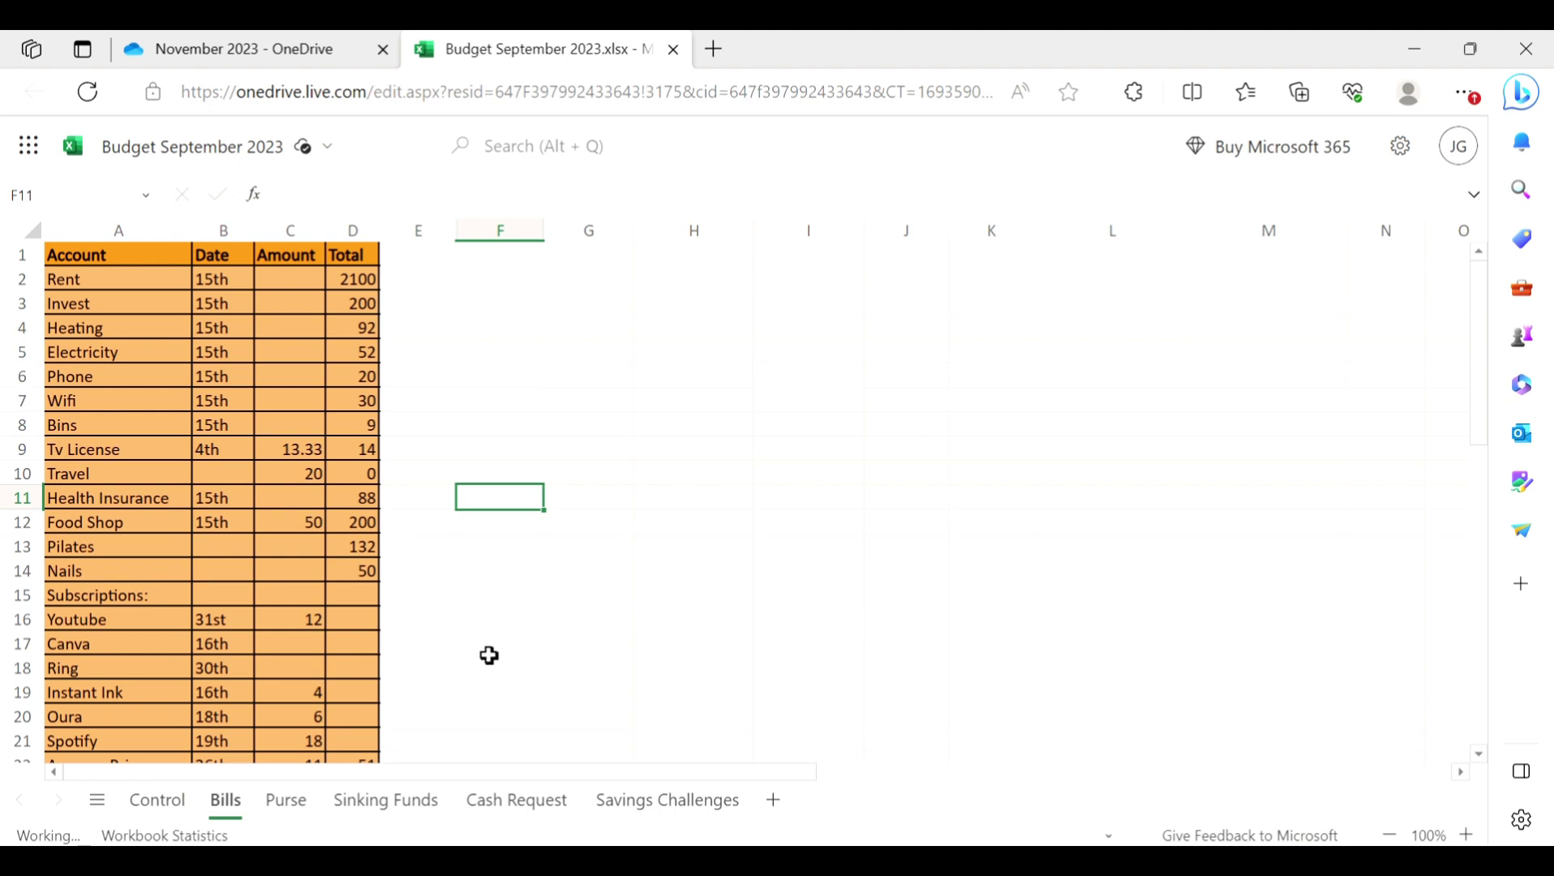
{"action": "left_click", "coordinate": [437, 620]}
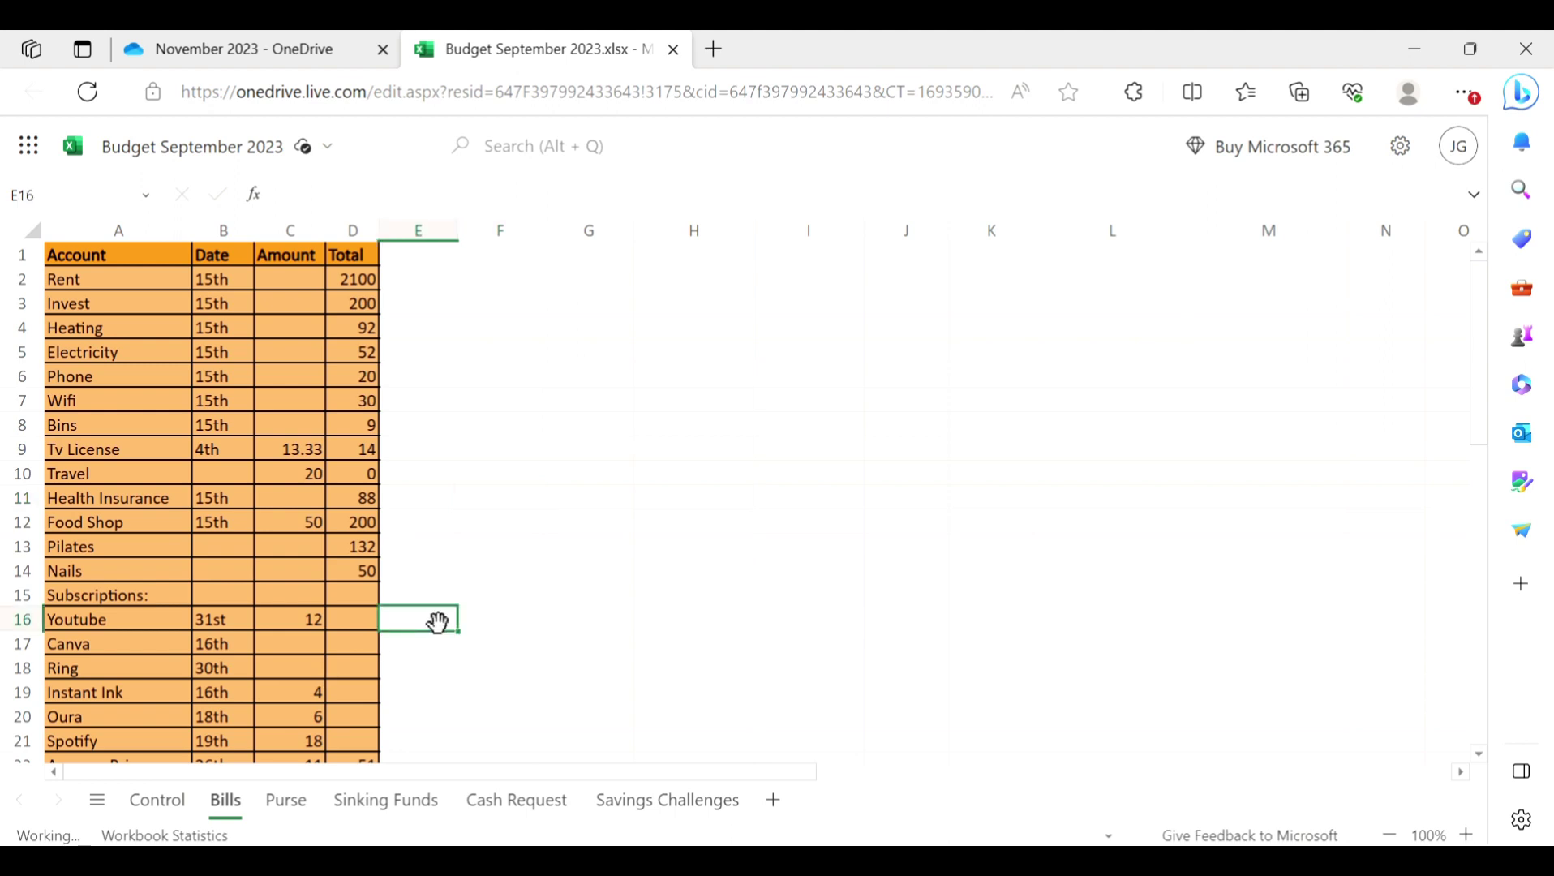
{"action": "key", "text": "Down"}
{"action": "key", "text": "Down"}
{"action": "key", "text": "Down"}
{"action": "key", "text": "Down"}
{"action": "key", "text": "Down"}
{"action": "key", "text": "Down"}
{"action": "key", "text": "Down"}
{"action": "key", "text": "Down"}
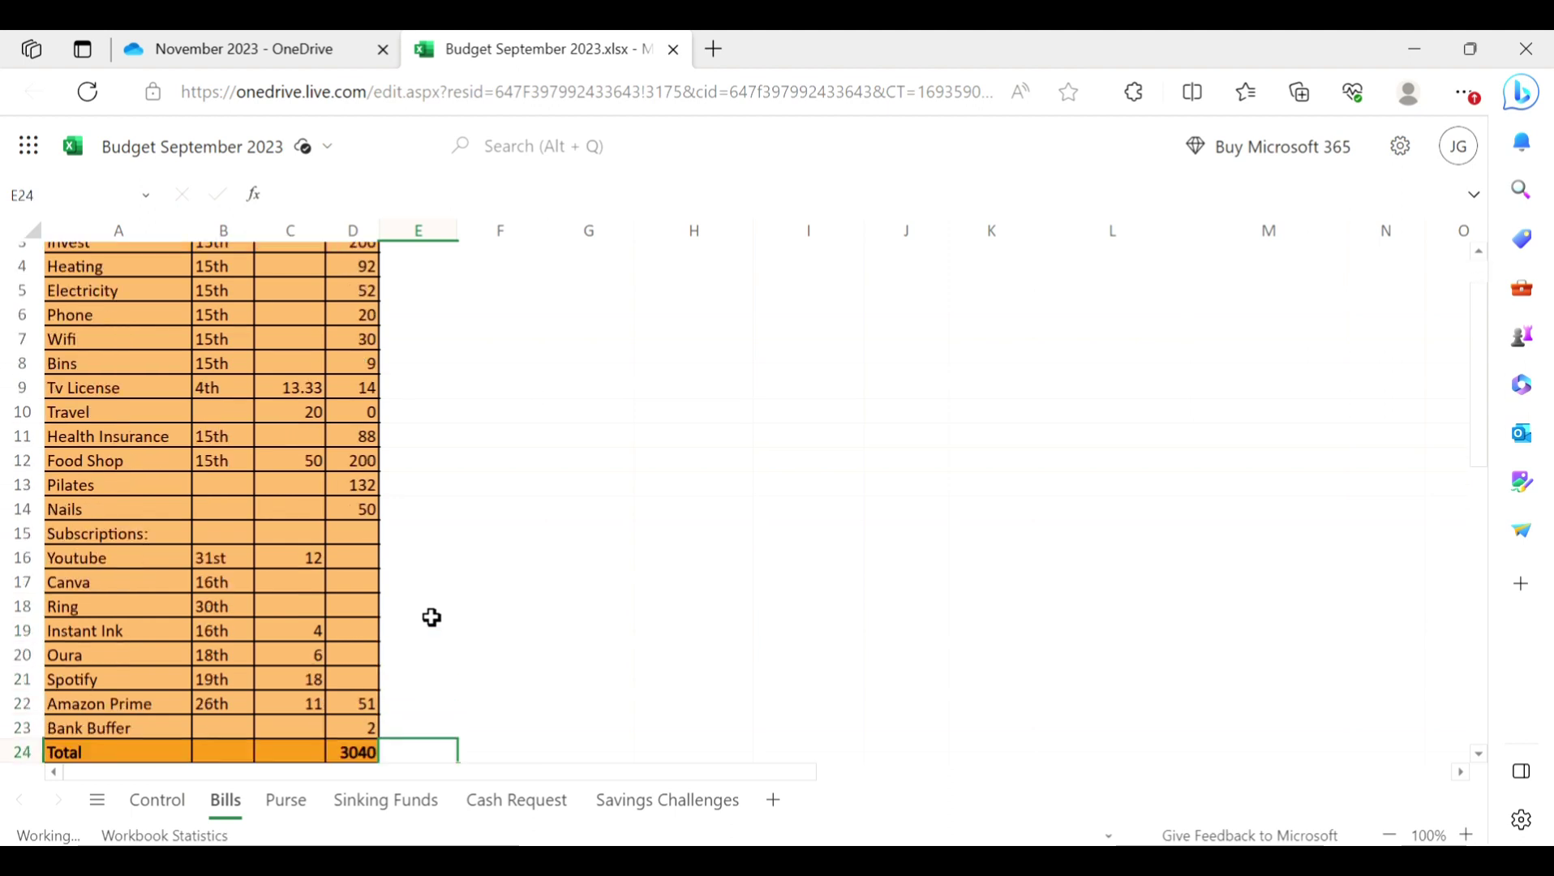
{"action": "key", "text": "Up"}
{"action": "key", "text": "Down"}
{"action": "key", "text": "Left"}
{"action": "key", "text": "Up"}
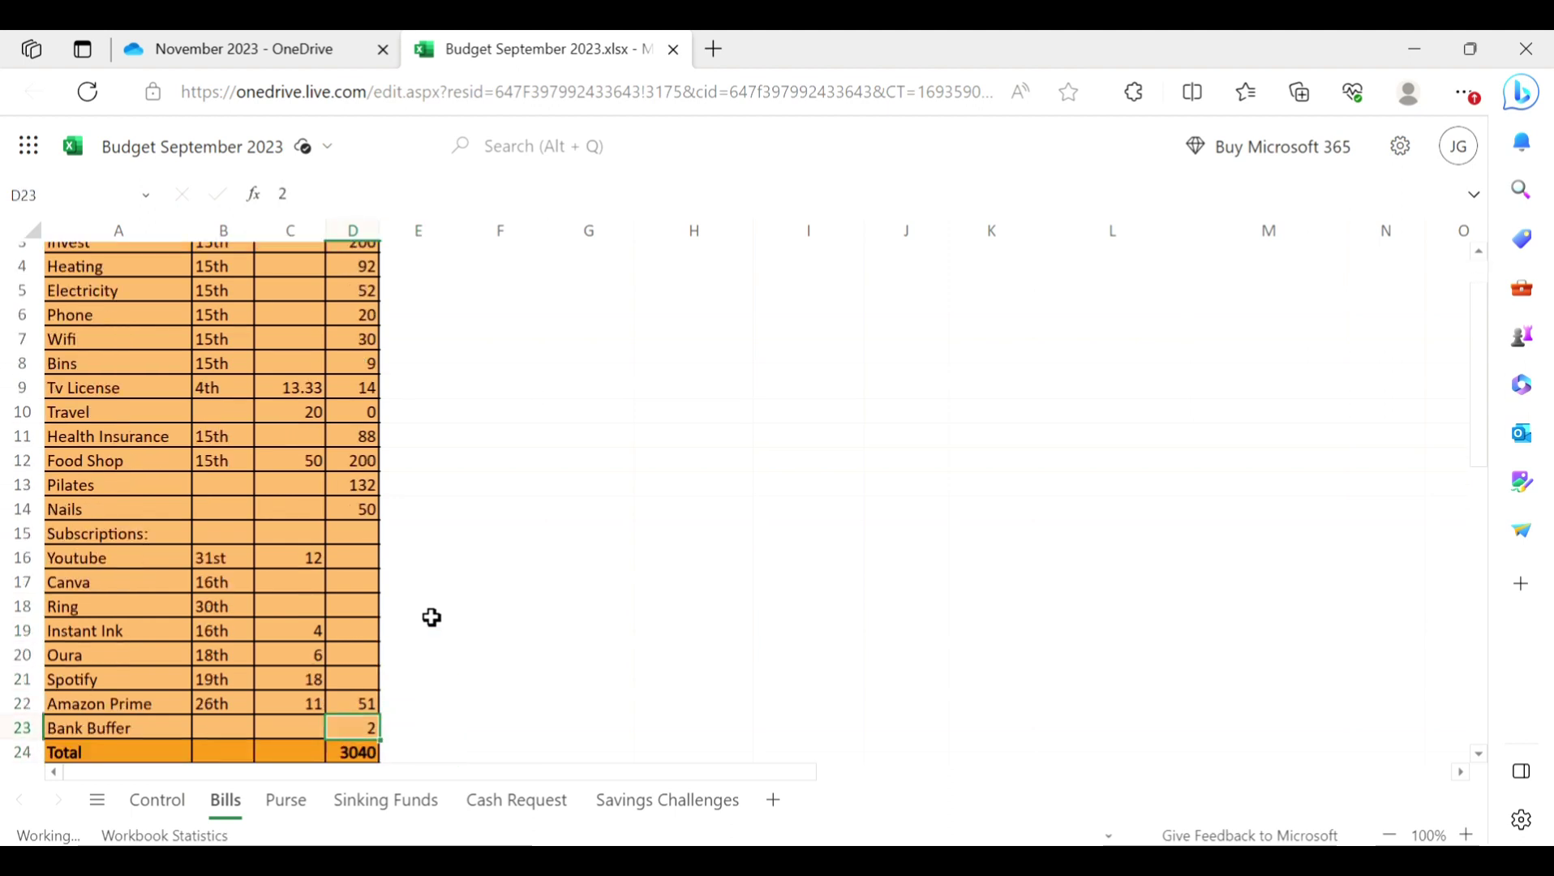
Open the Purse sheet and examine the Diesel amount alongside the weekly columns.
{"action": "left_click", "coordinate": [293, 803]}
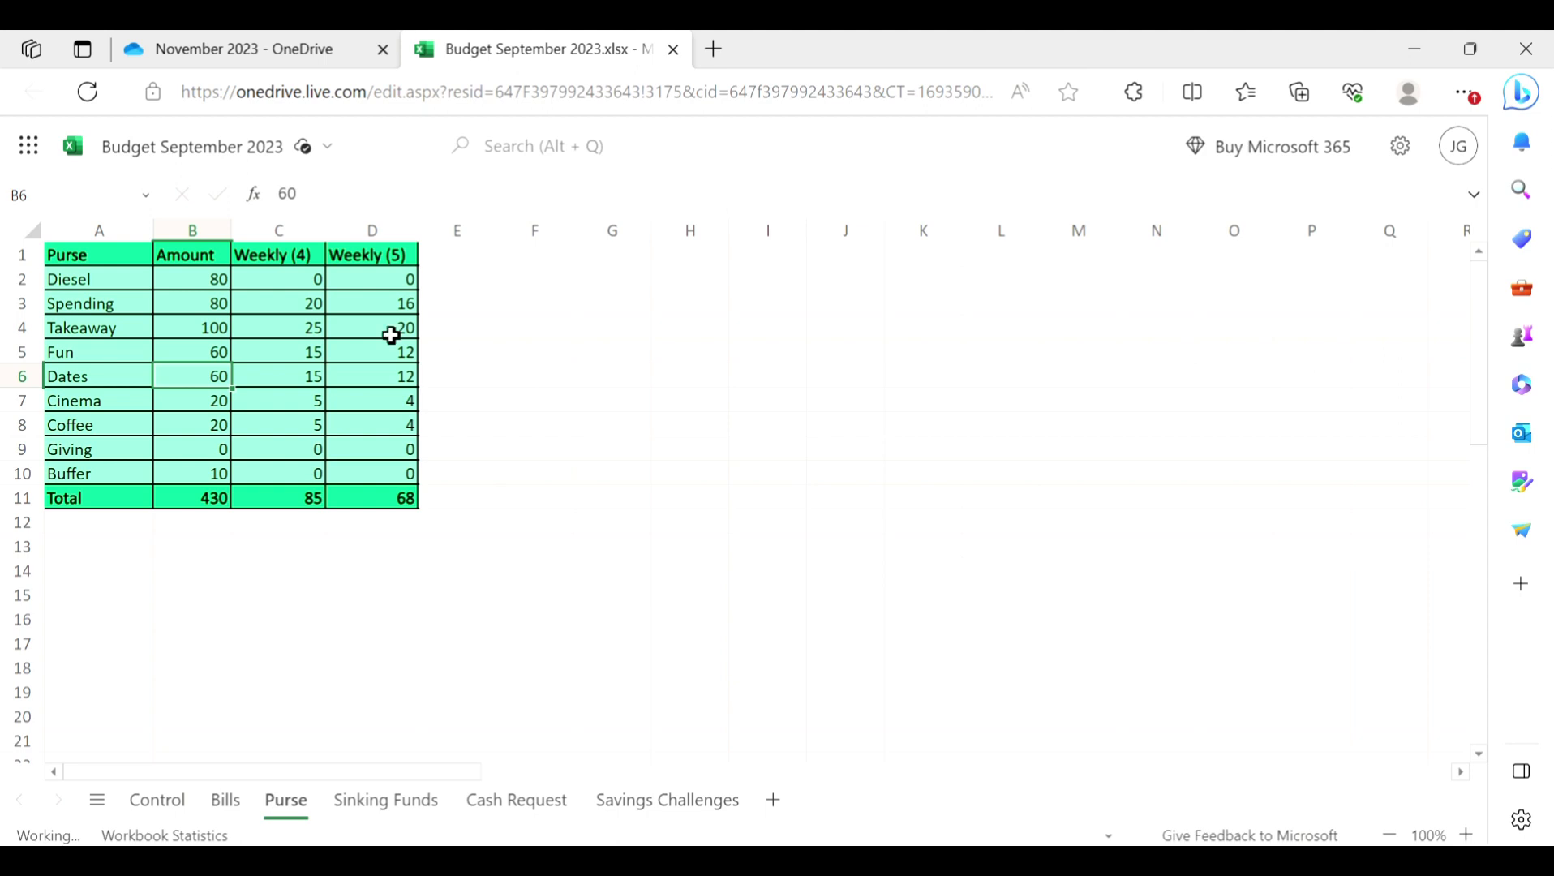
{"action": "left_click", "coordinate": [199, 290]}
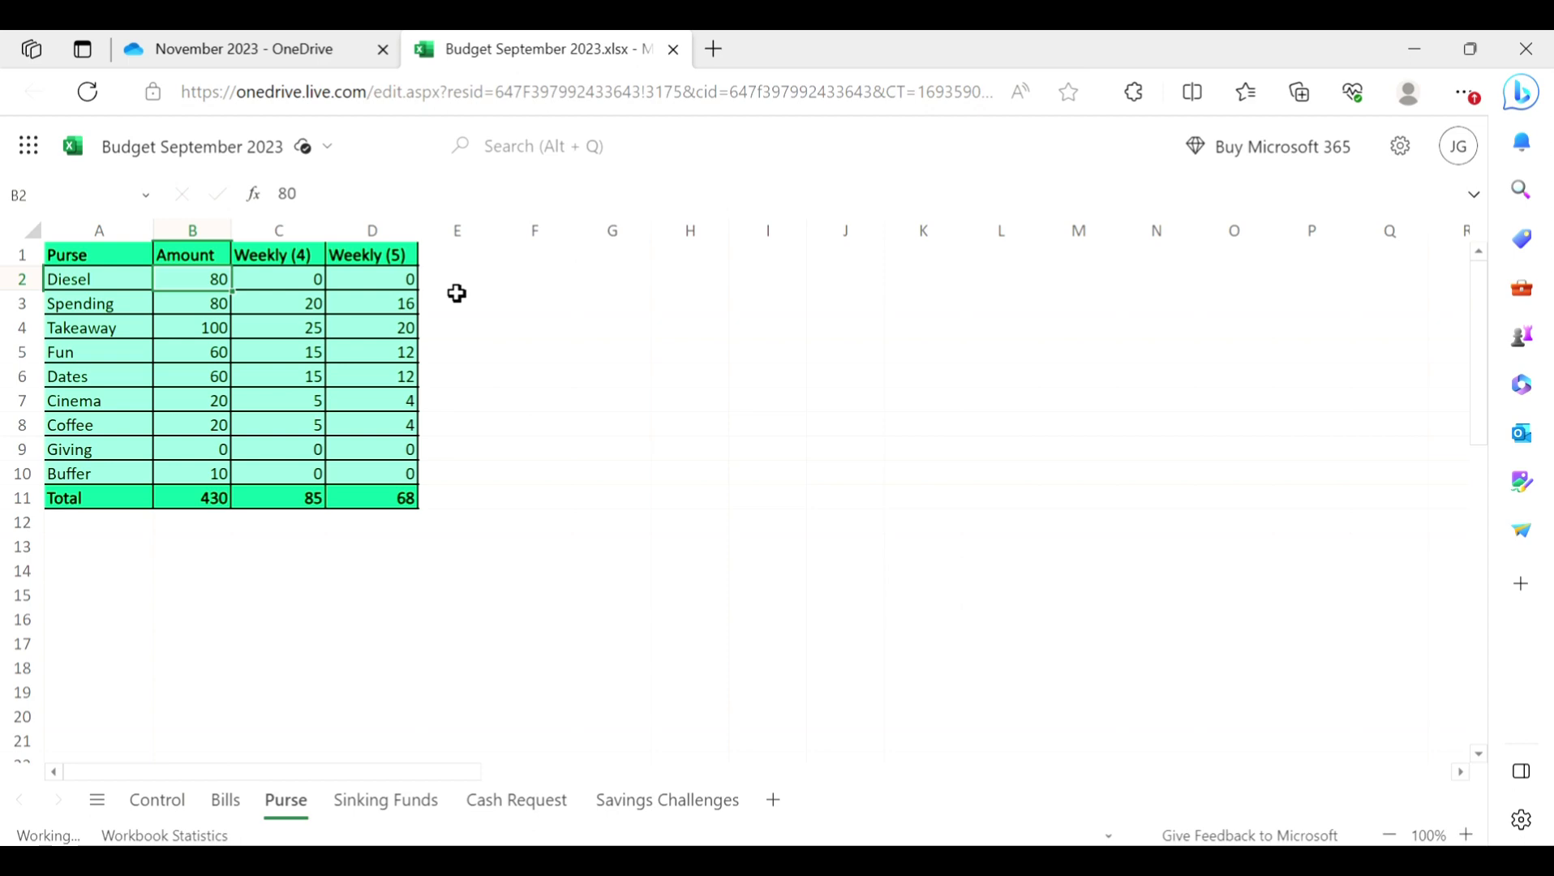
Open the Sinking Funds sheet and examine the Kombucha fund's Add, End, Target and weekly columns.
{"action": "key", "text": "ctrl+Page_Down"}
{"action": "left_click", "coordinate": [394, 599]}
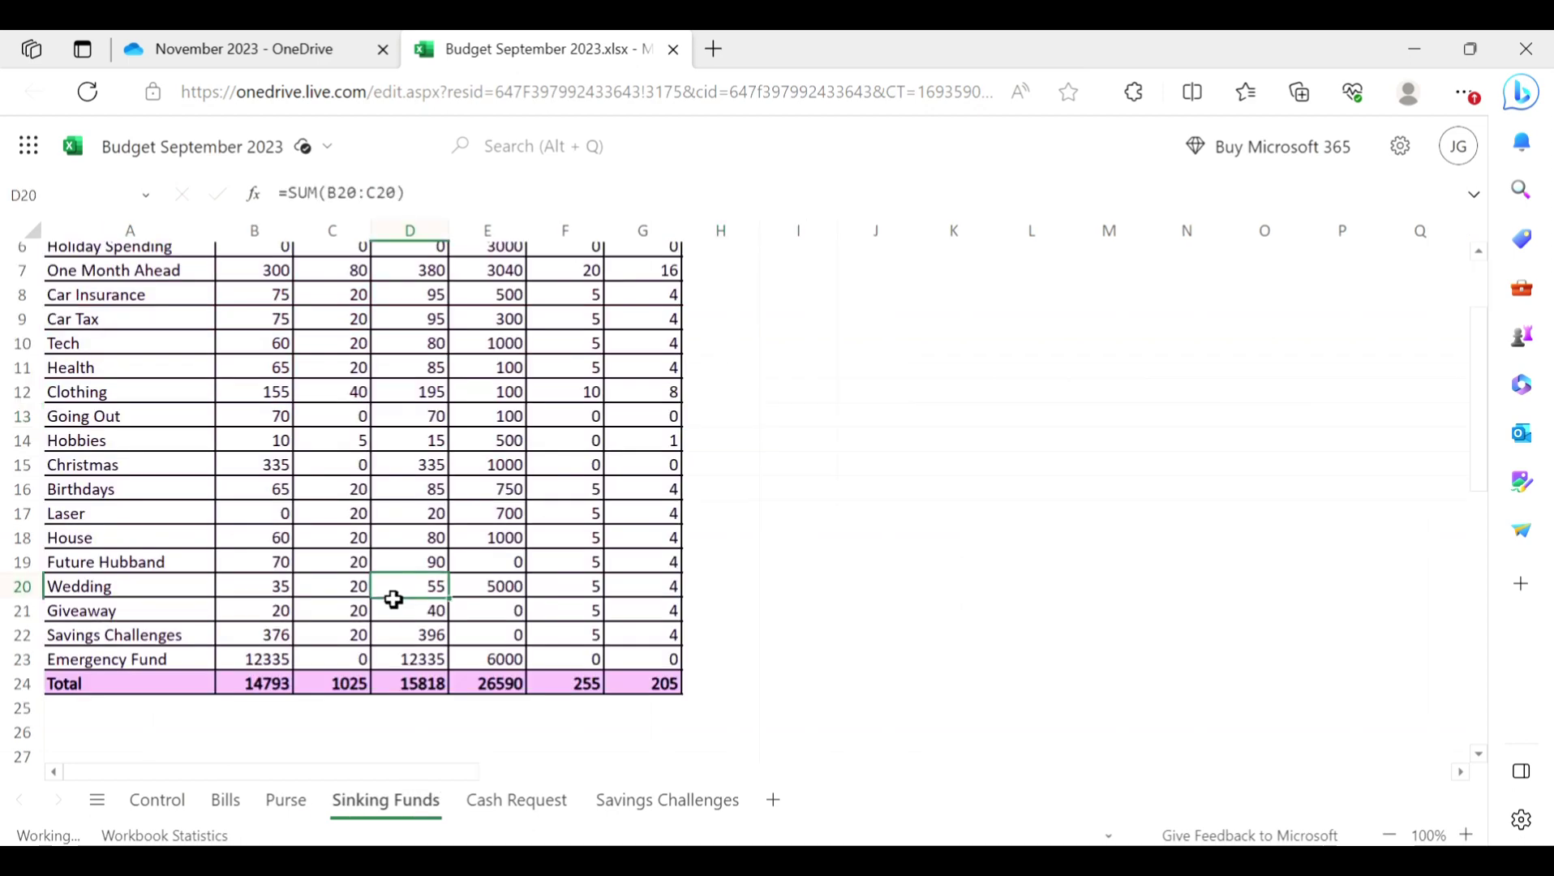
{"action": "key", "text": "Up"}
{"action": "key", "text": "Up"}
{"action": "key", "text": "Up"}
{"action": "key", "text": "Up"}
{"action": "key", "text": "Up"}
{"action": "key", "text": "Up"}
{"action": "key", "text": "Up"}
{"action": "key", "text": "Up"}
{"action": "key", "text": "Up"}
{"action": "key", "text": "Up"}
{"action": "key", "text": "Up"}
{"action": "key", "text": "Up"}
{"action": "key", "text": "Up"}
{"action": "key", "text": "Up"}
{"action": "key", "text": "Up"}
{"action": "key", "text": "Up"}
{"action": "key", "text": "Up"}
{"action": "key", "text": "Up"}
{"action": "key", "text": "Up"}
{"action": "key", "text": "Down"}
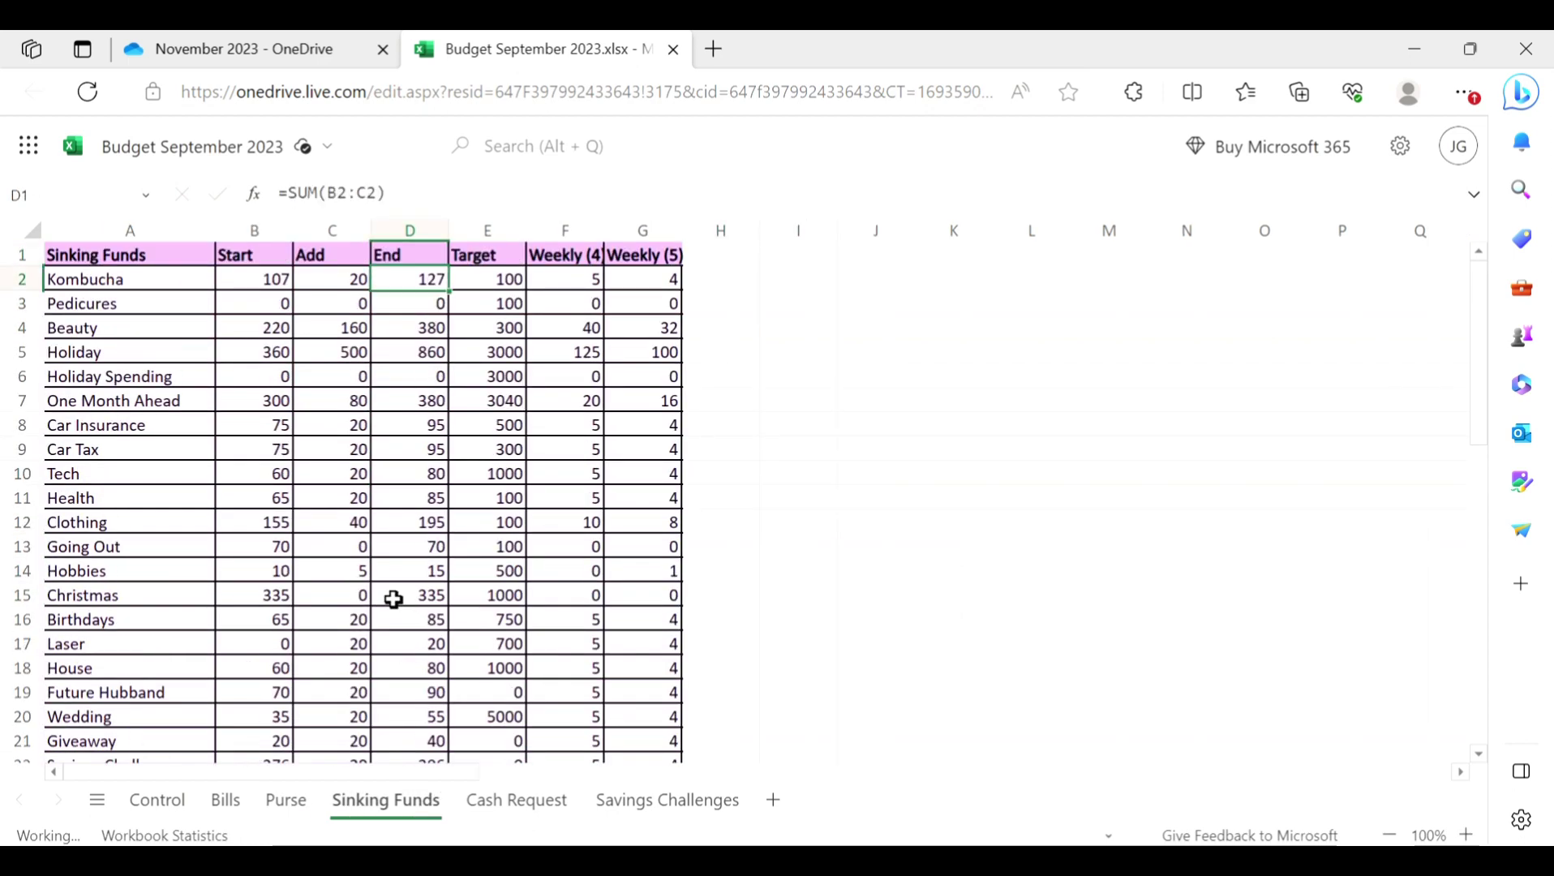
{"action": "key", "text": "Up"}
{"action": "key", "text": "Left"}
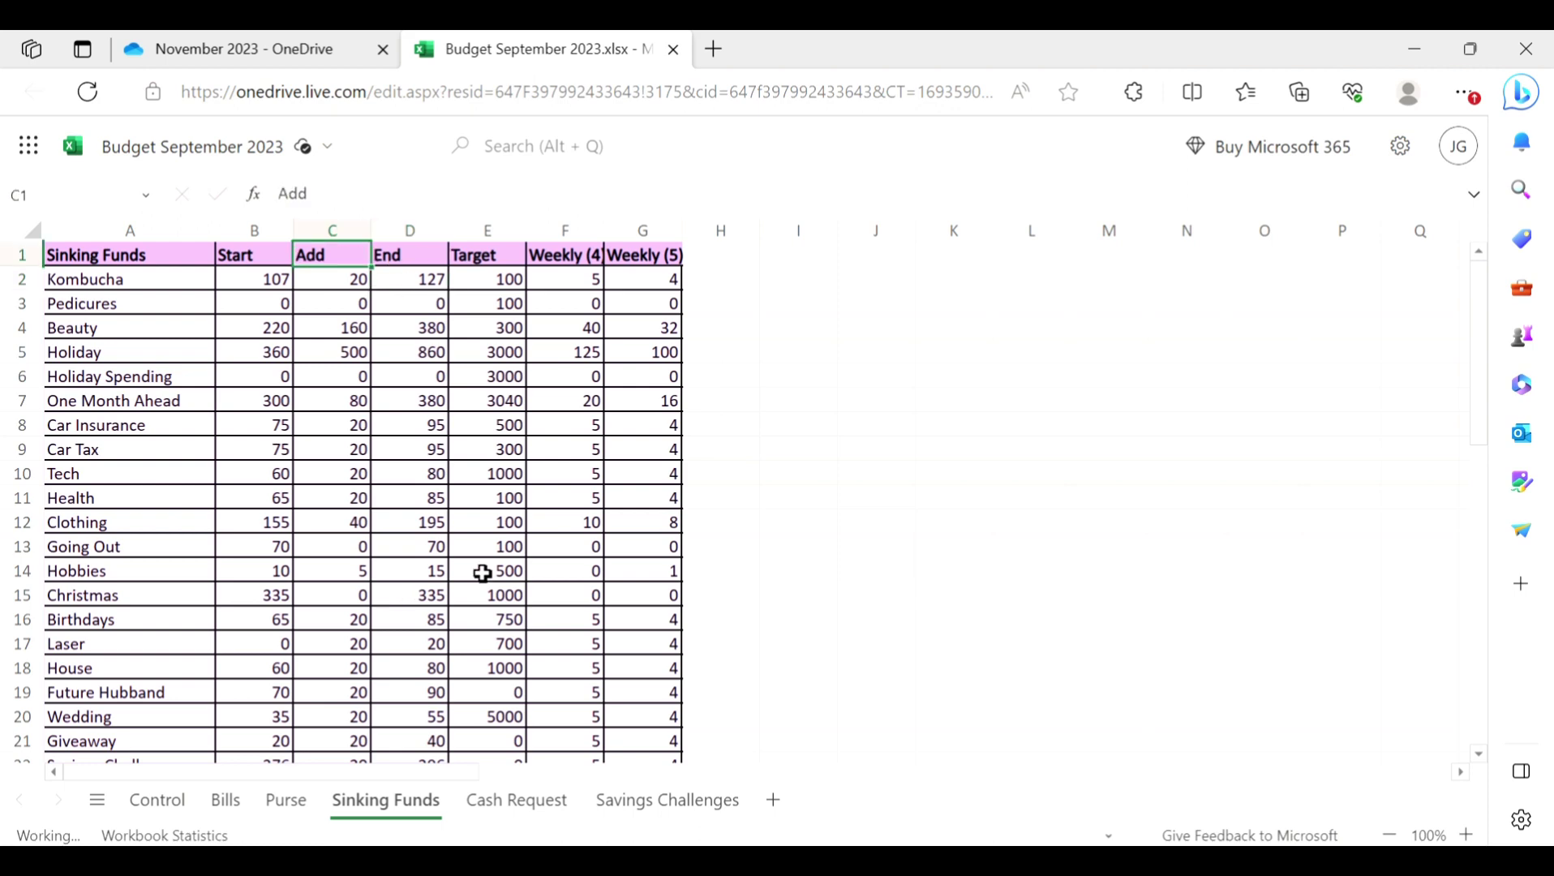
{"action": "key", "text": "Down"}
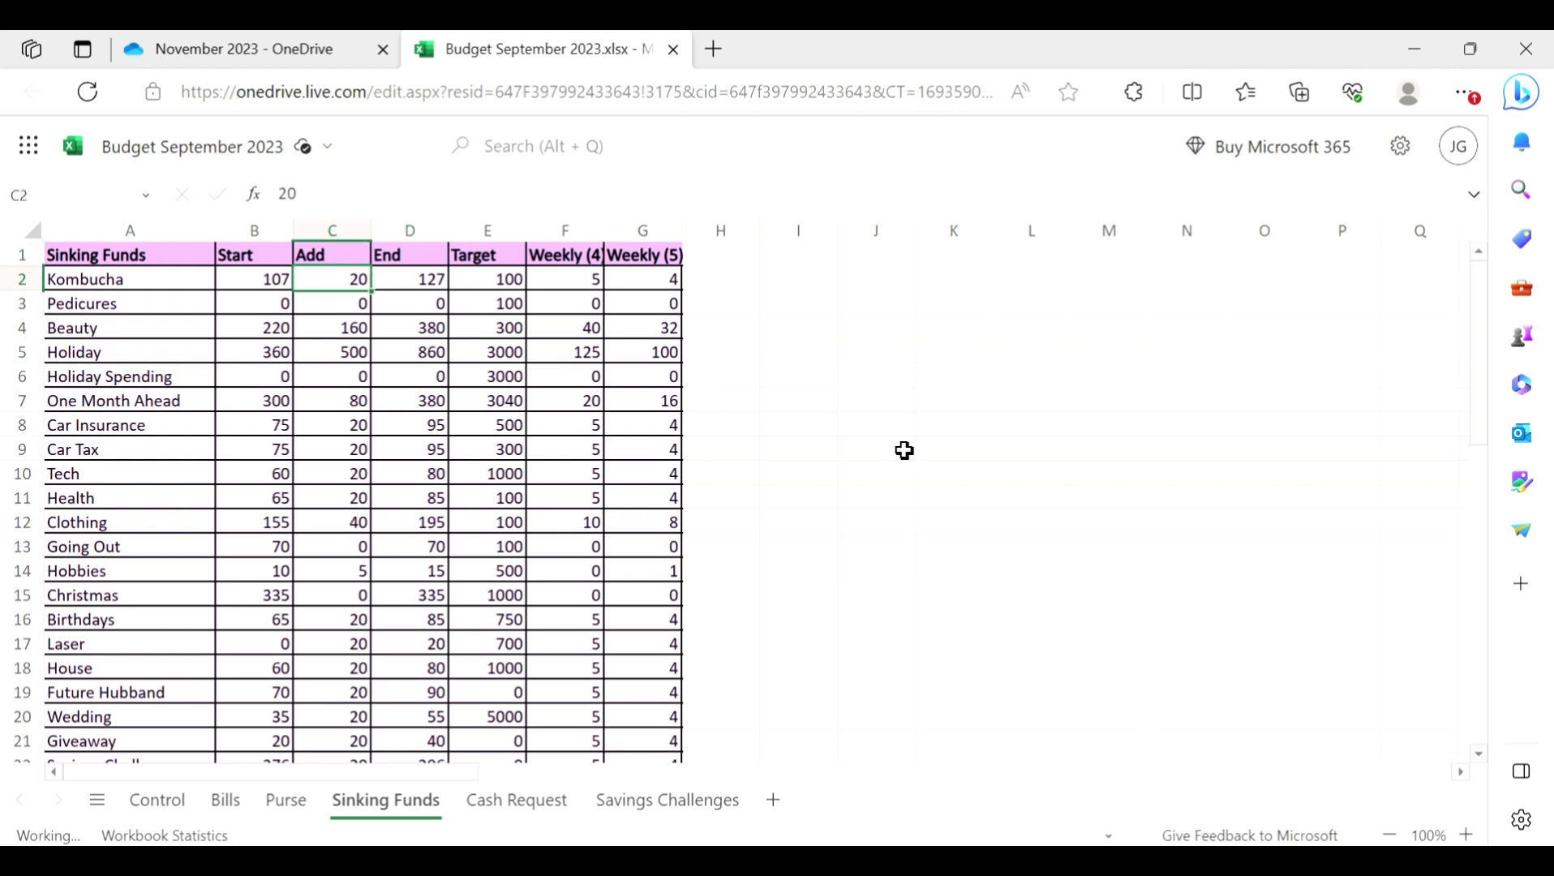
{"action": "key", "text": "Right"}
{"action": "key", "text": "Right"}
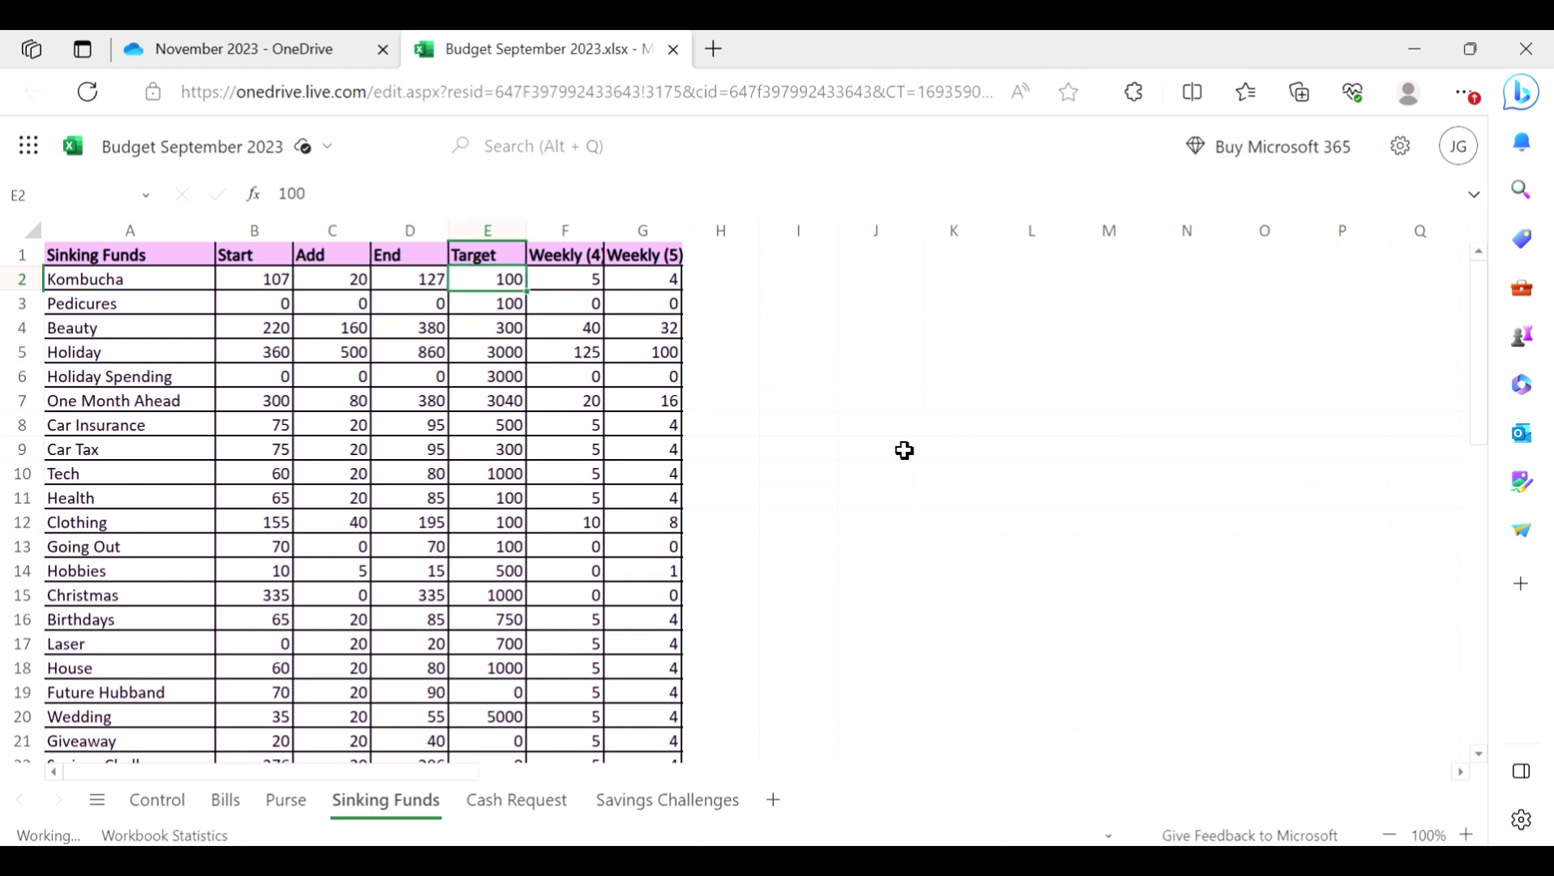
{"action": "key", "text": "Right"}
{"action": "key", "text": "Right"}
{"action": "key", "text": "Left"}
Review the Weekly (4) amounts of the sinking funds from Pedicures down to Going Out.
{"action": "key", "text": "Down"}
{"action": "key", "text": "Down"}
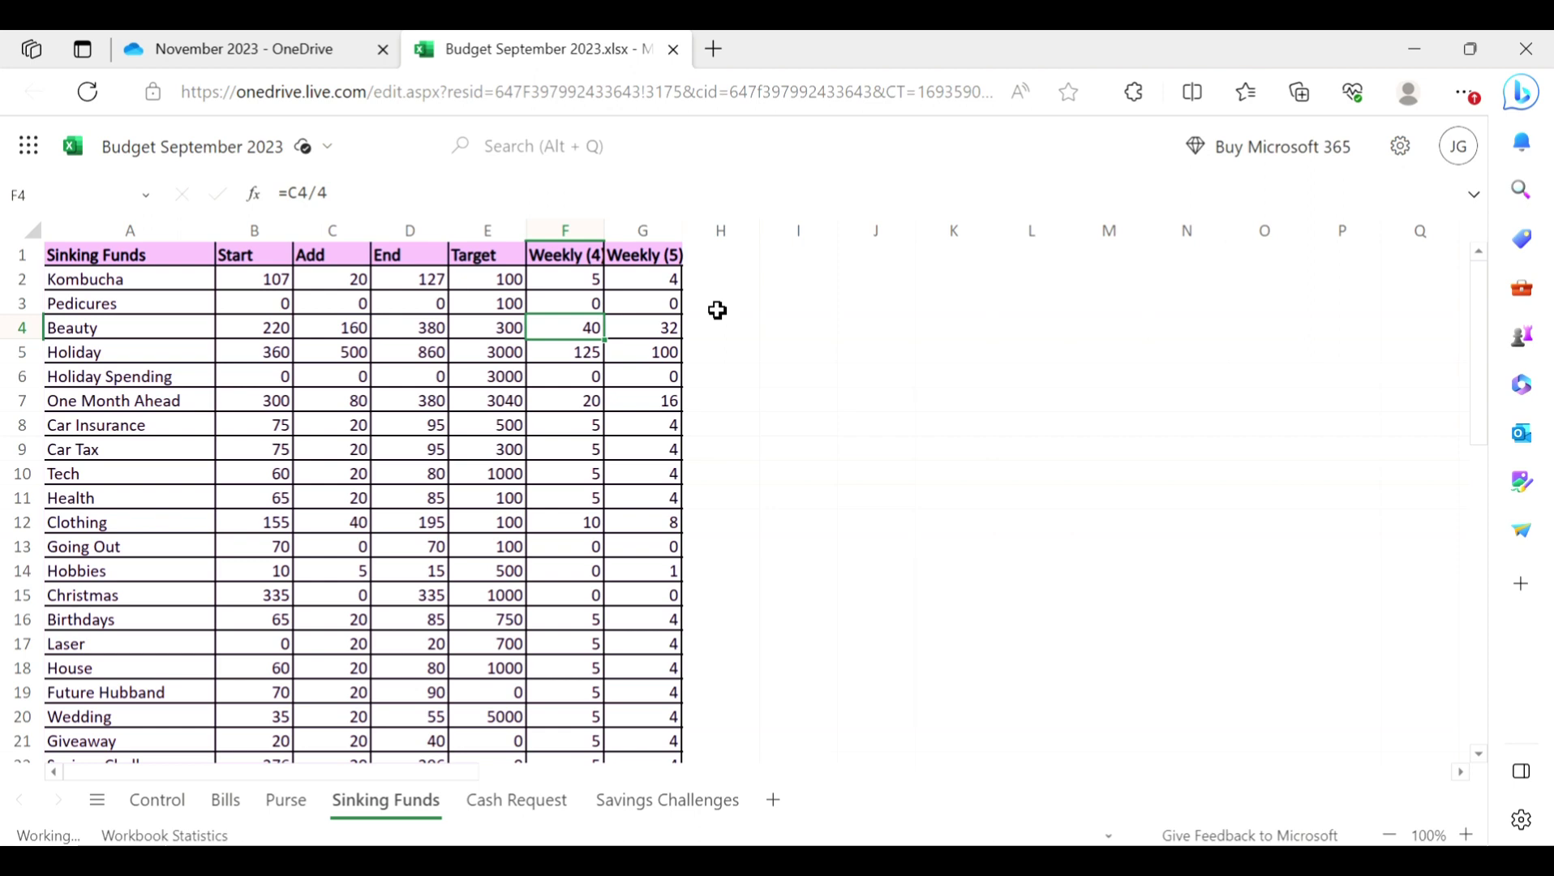
{"action": "key", "text": "Down"}
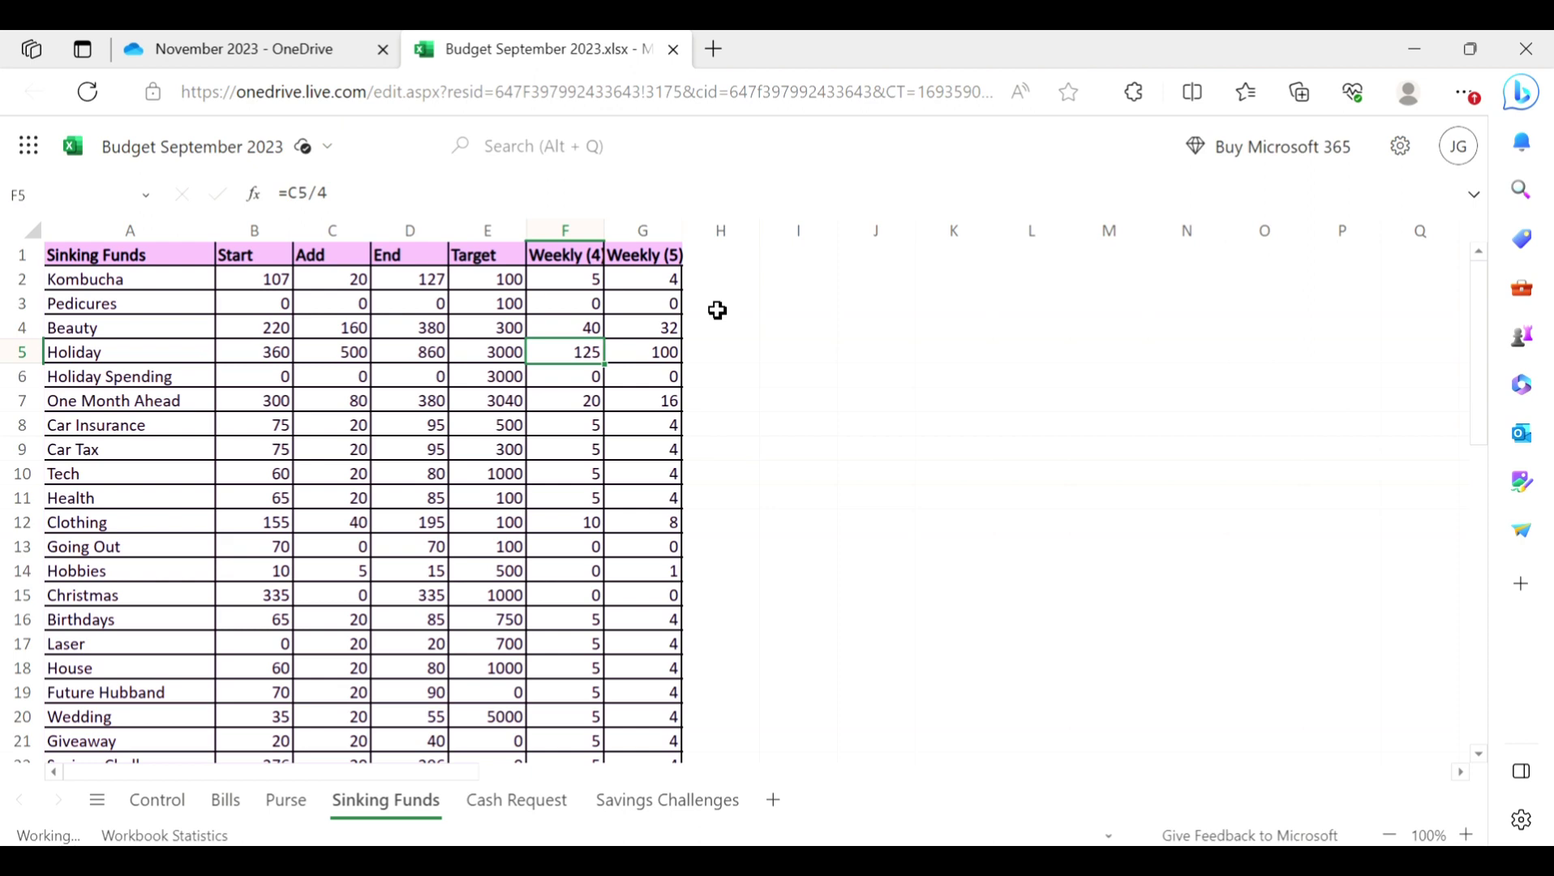
{"action": "key", "text": "Down"}
{"action": "key", "text": "Down"}
{"action": "key", "text": "Up"}
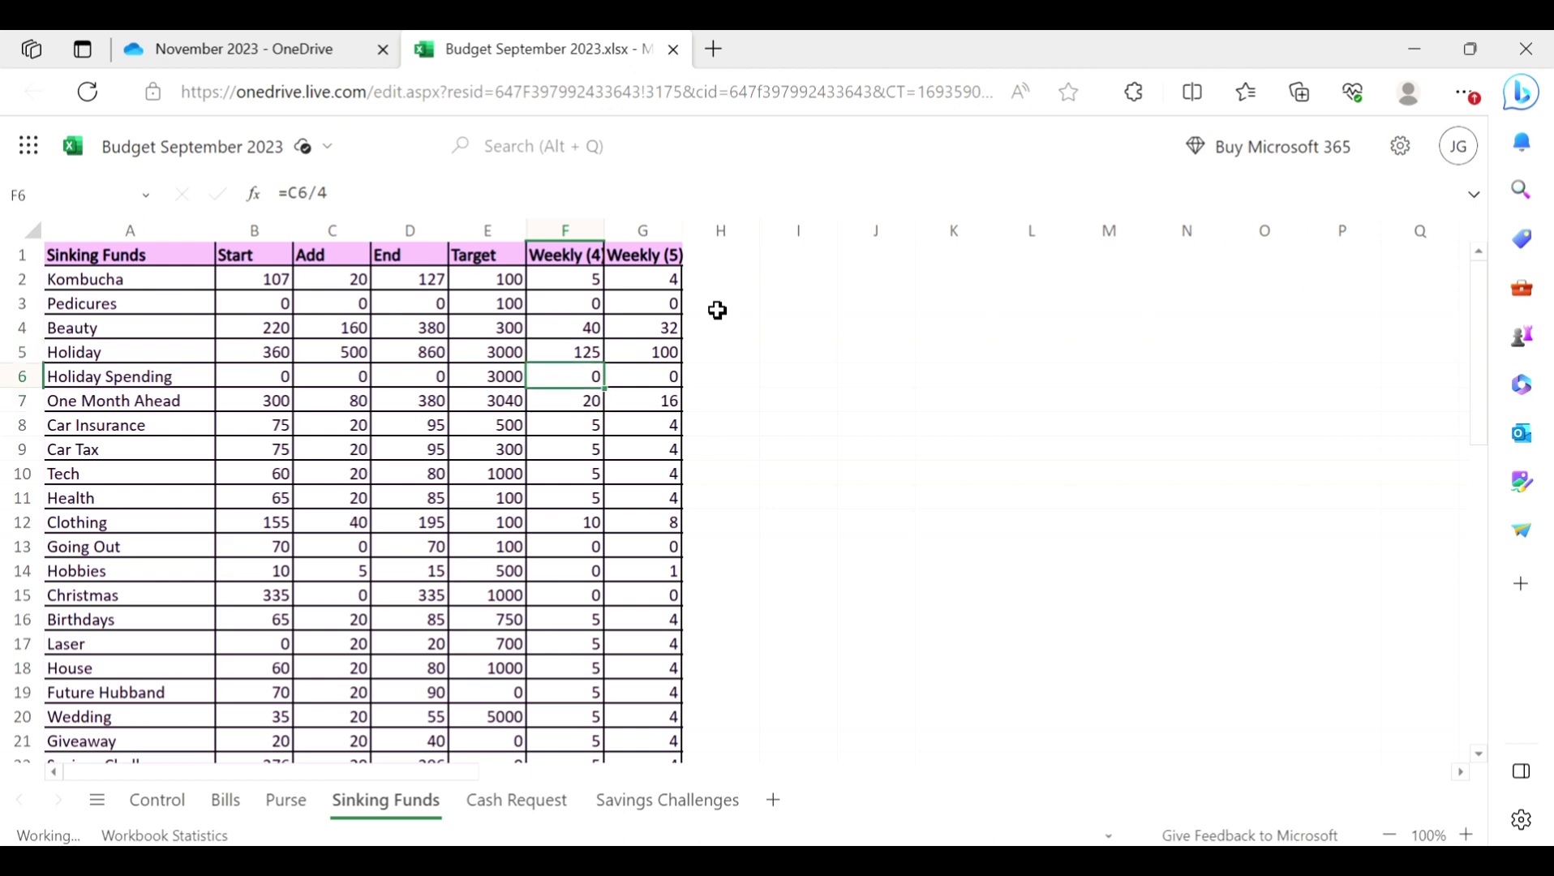
{"action": "key", "text": "Down"}
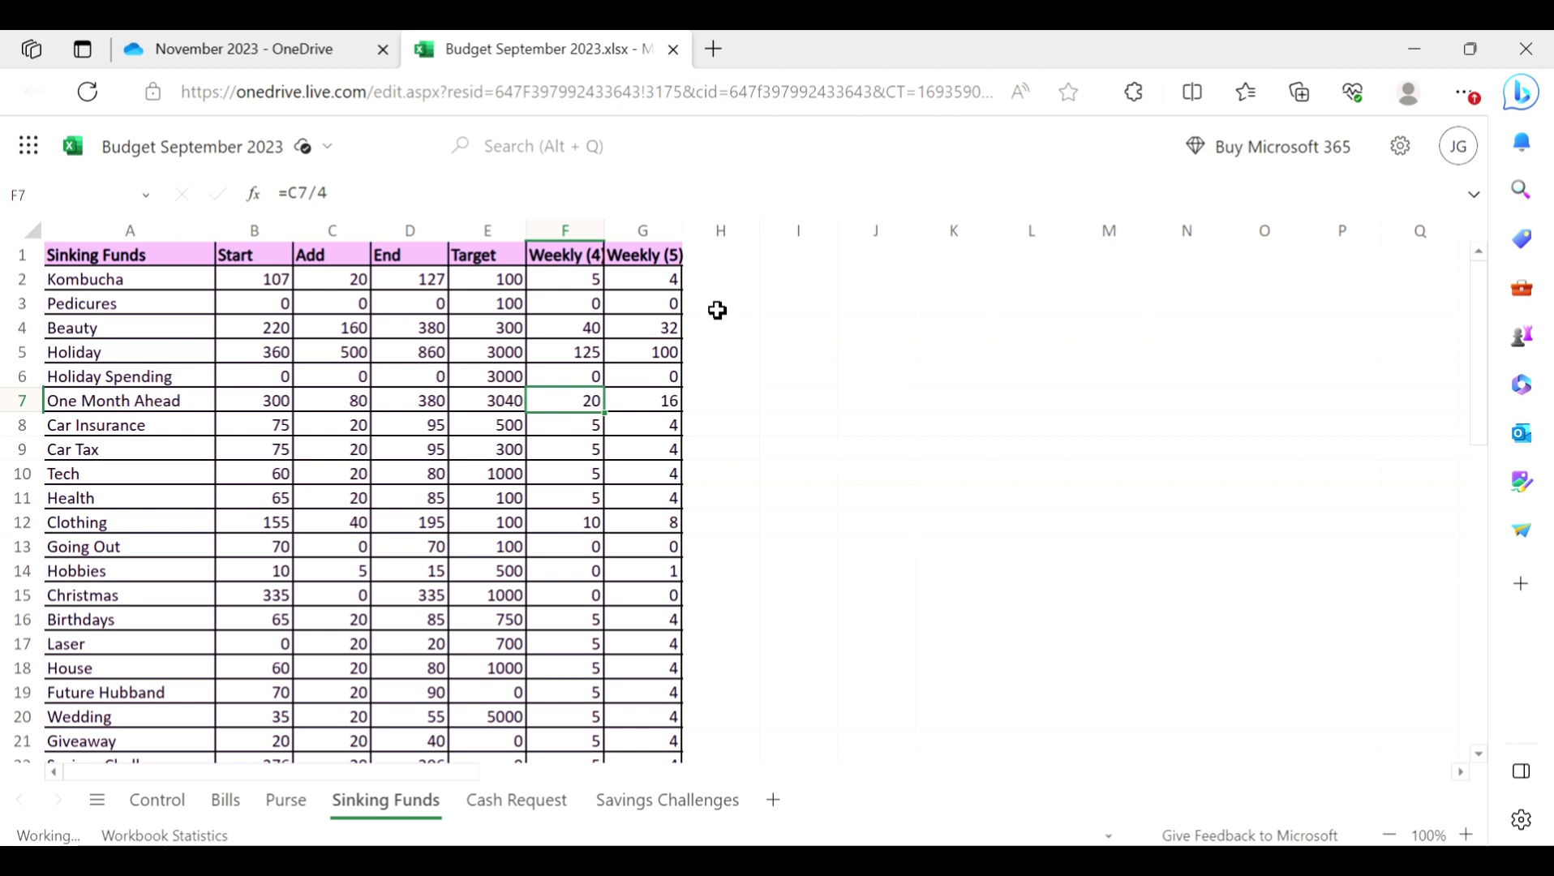
{"action": "key", "text": "Down"}
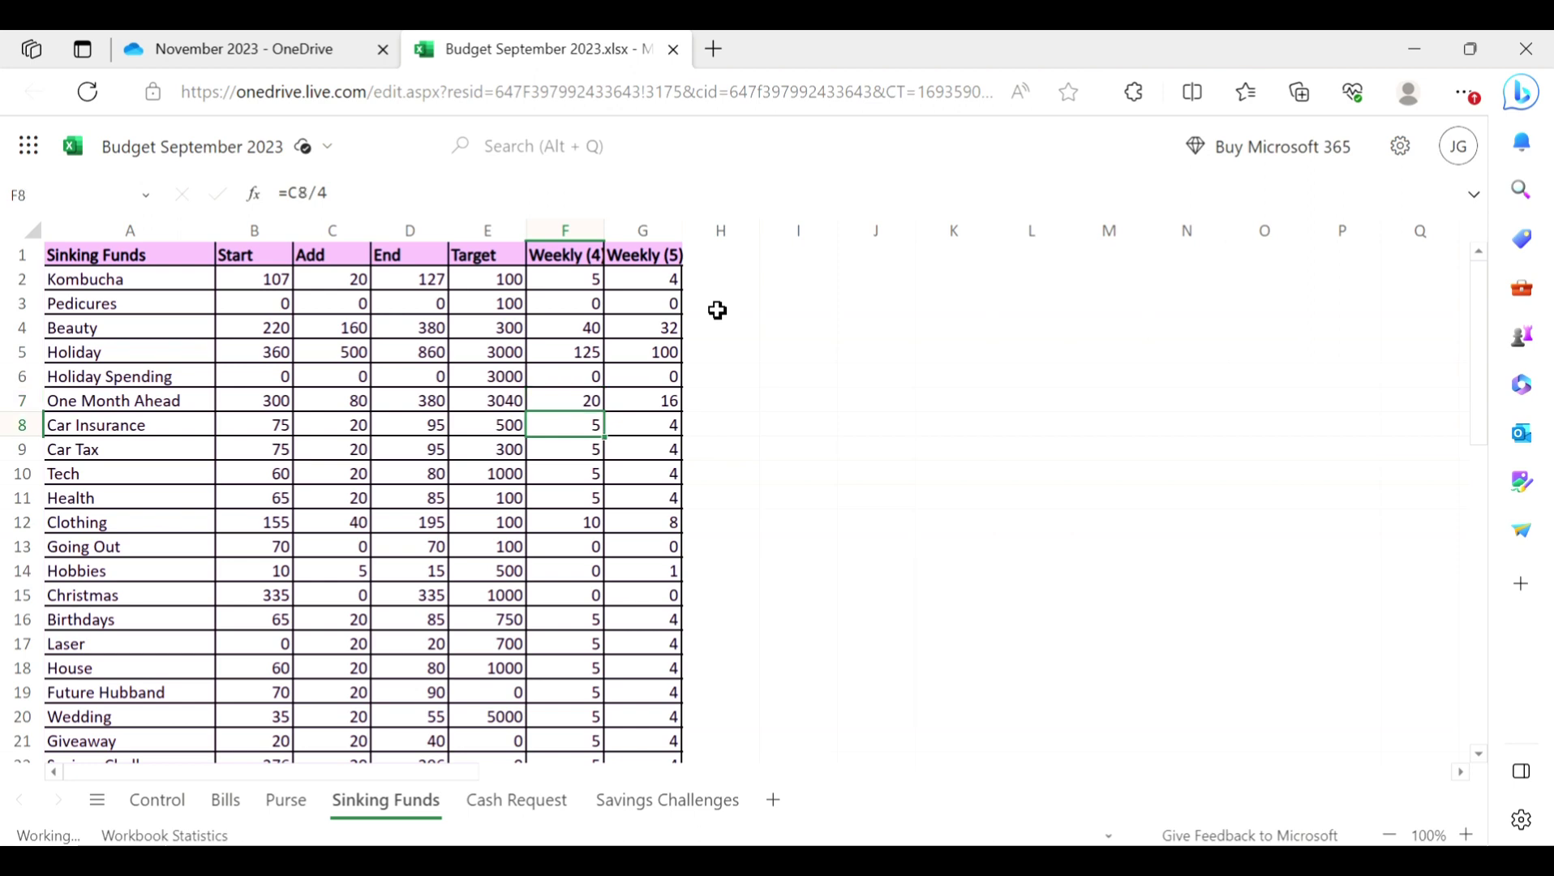
{"action": "key", "text": "Down"}
{"action": "key", "text": "Down"}
{"action": "key", "text": "Down"}
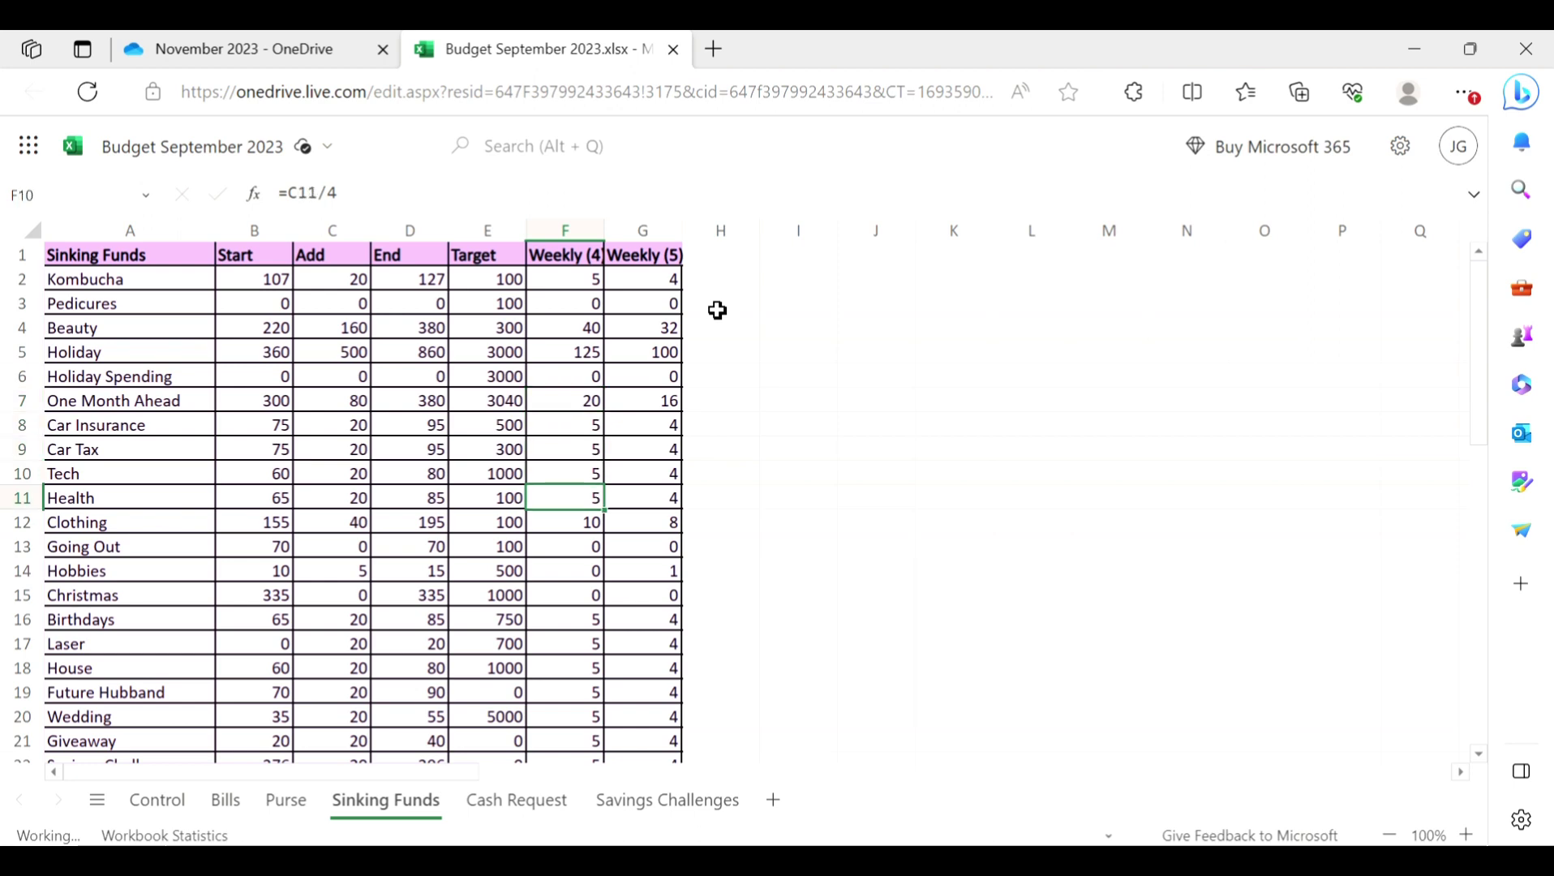
{"action": "key", "text": "Down"}
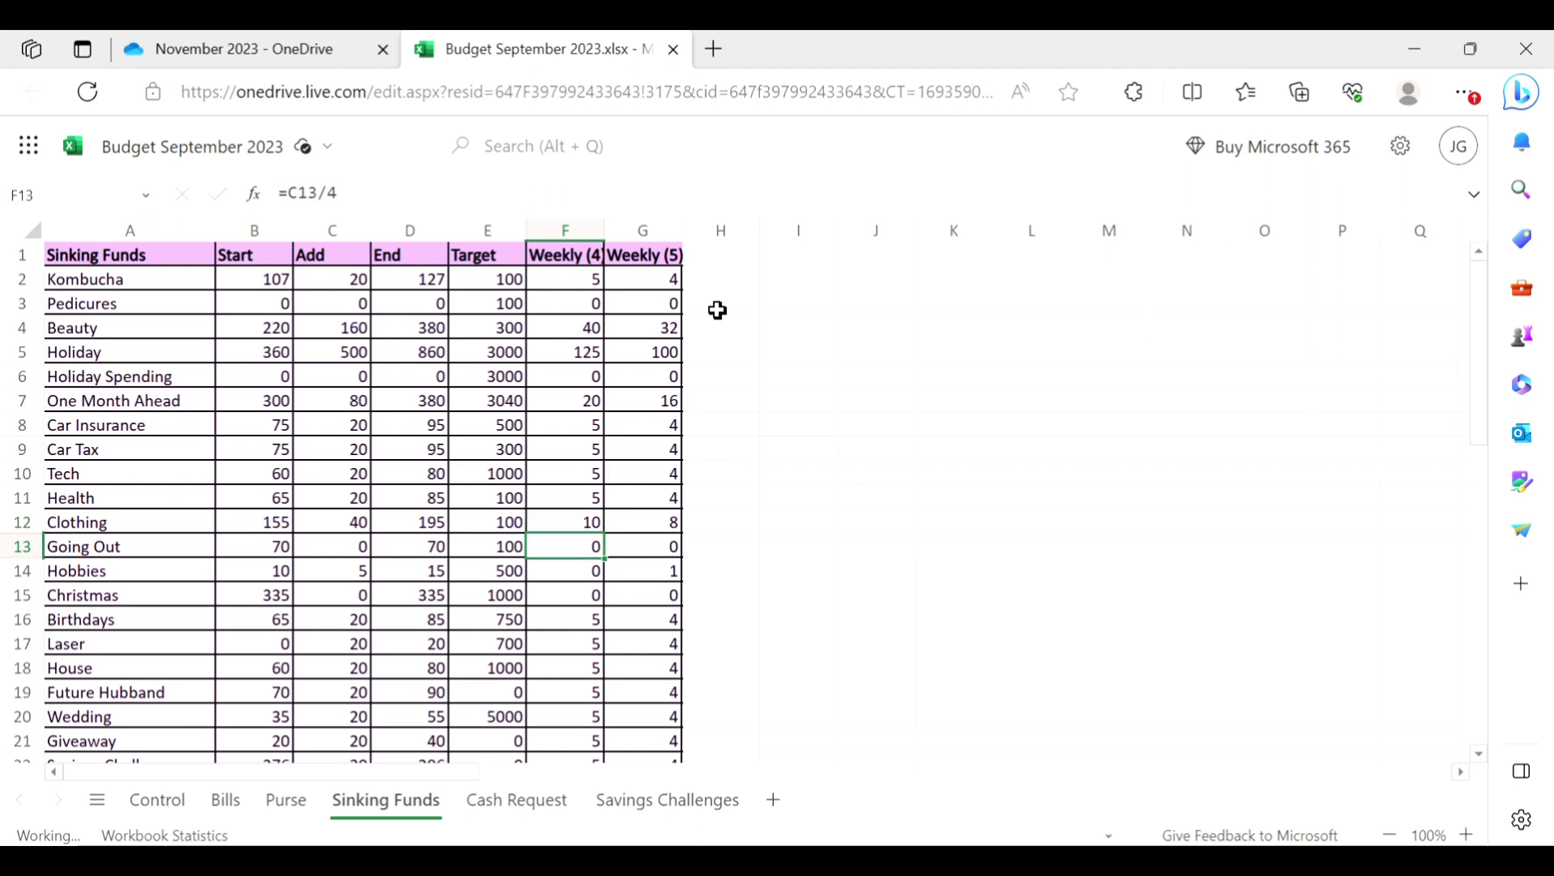
Examine the Hobbies fund's row and the Start amounts of the neighbouring sinking funds.
{"action": "key", "text": "Down"}
{"action": "key", "text": "Left"}
{"action": "key", "text": "Left"}
{"action": "key", "text": "Left"}
{"action": "key", "text": "Left"}
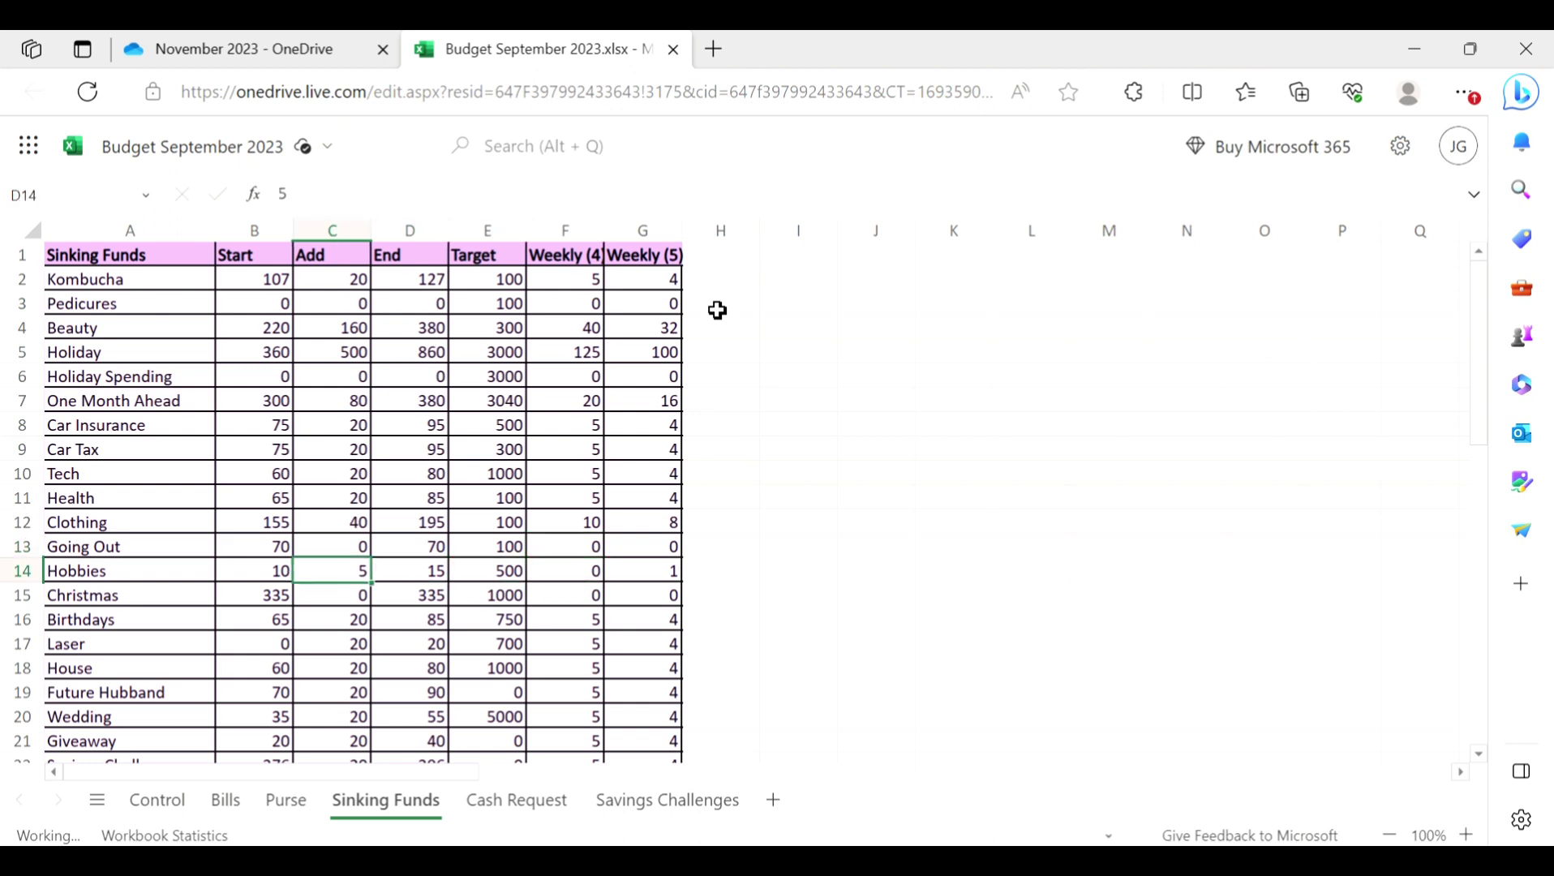
{"action": "key", "text": "Up"}
{"action": "key", "text": "Up"}
{"action": "key", "text": "Up"}
{"action": "key", "text": "Up"}
{"action": "key", "text": "Up"}
{"action": "key", "text": "Down"}
{"action": "key", "text": "Down"}
{"action": "key", "text": "Down"}
{"action": "key", "text": "Down"}
{"action": "key", "text": "Down"}
{"action": "key", "text": "Down"}
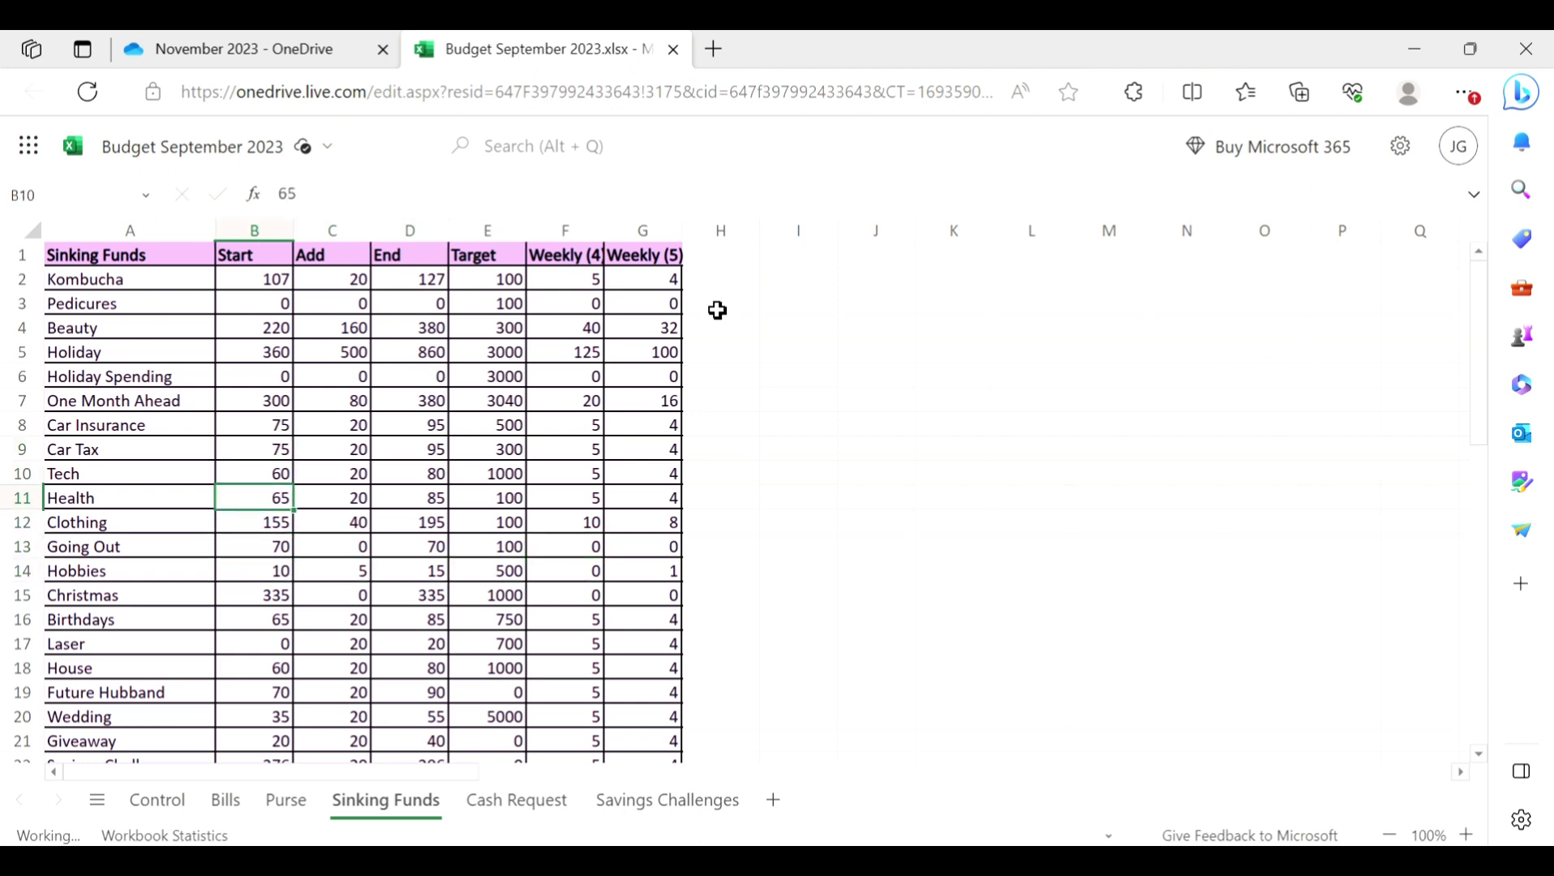
{"action": "key", "text": "Down"}
{"action": "key", "text": "Down"}
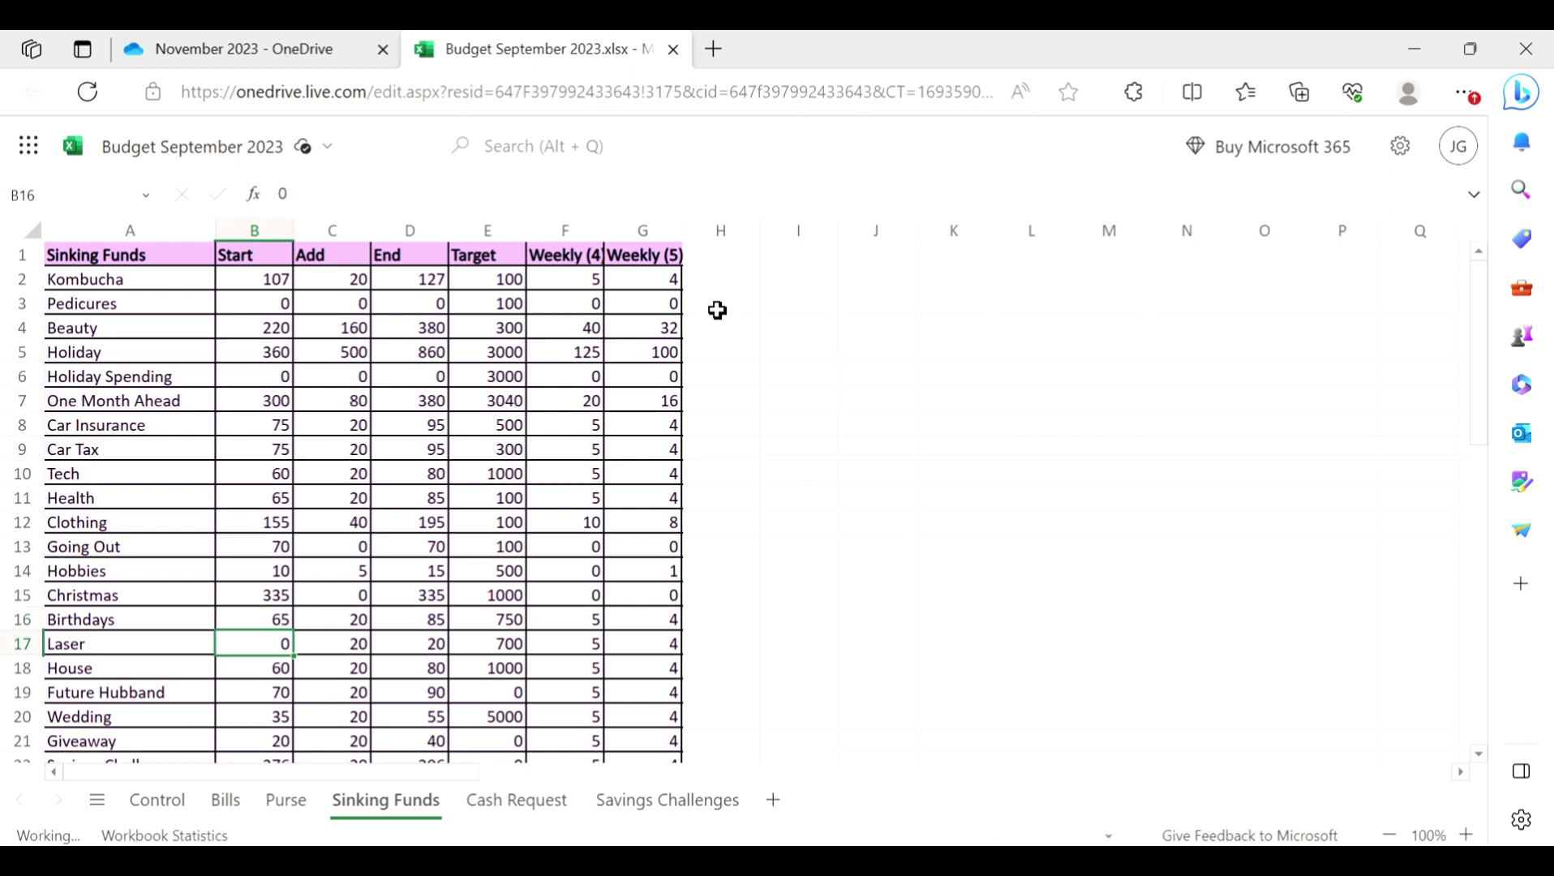
Review the Weekly (4) amounts for the Clothing, Going Out and Hobbies funds.
{"action": "key", "text": "Up"}
{"action": "key", "text": "Up"}
{"action": "key", "text": "Up"}
{"action": "key", "text": "Up"}
{"action": "key", "text": "Up"}
{"action": "key", "text": "Right"}
{"action": "key", "text": "Right"}
{"action": "key", "text": "Right"}
{"action": "key", "text": "Right"}
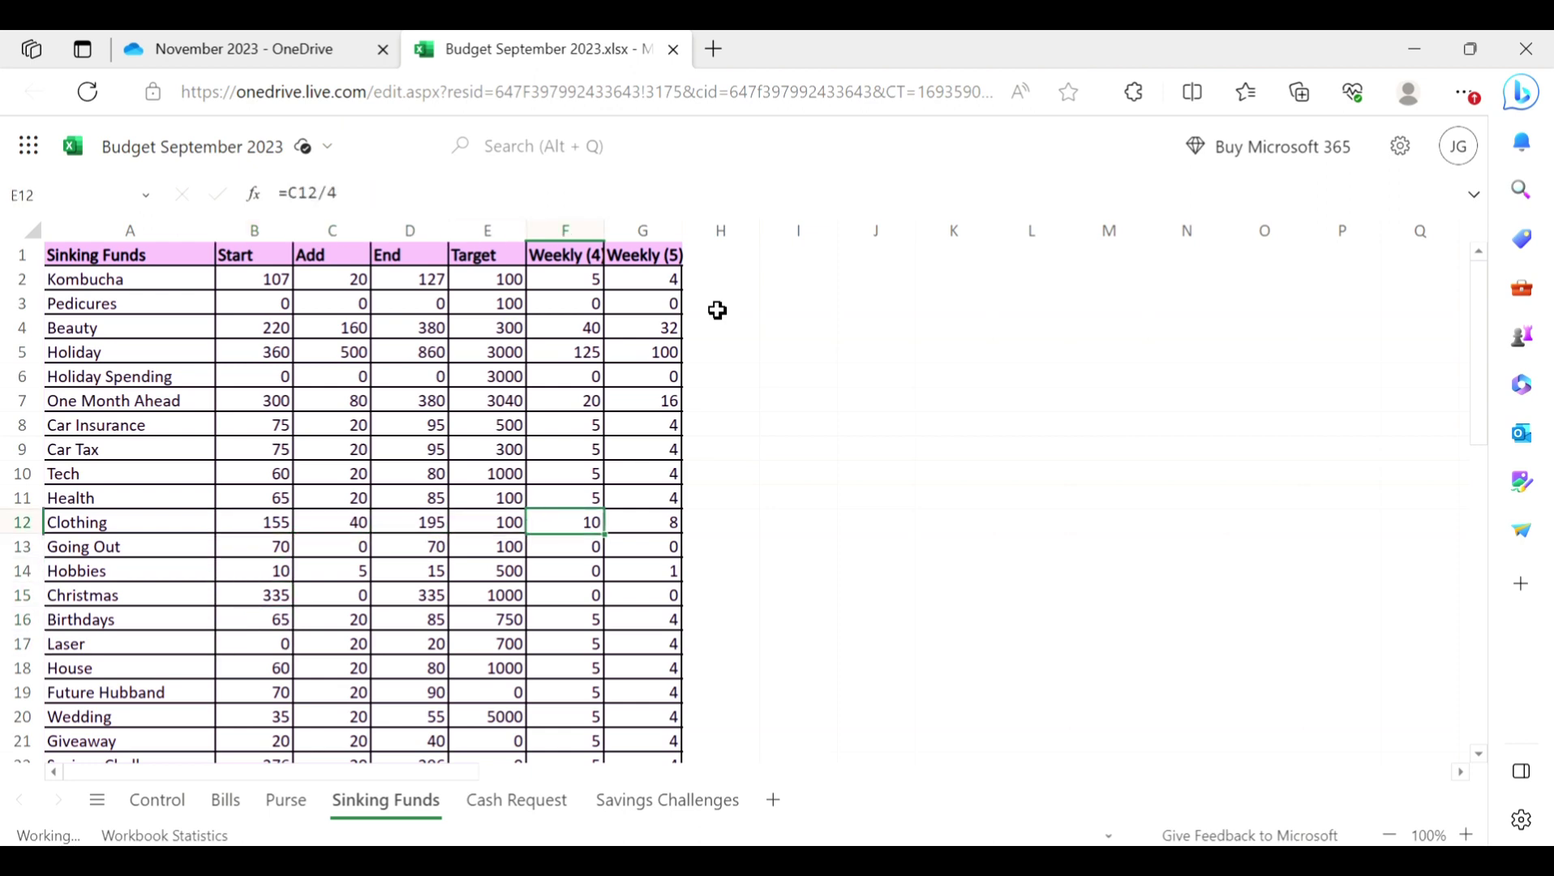
{"action": "key", "text": "Down"}
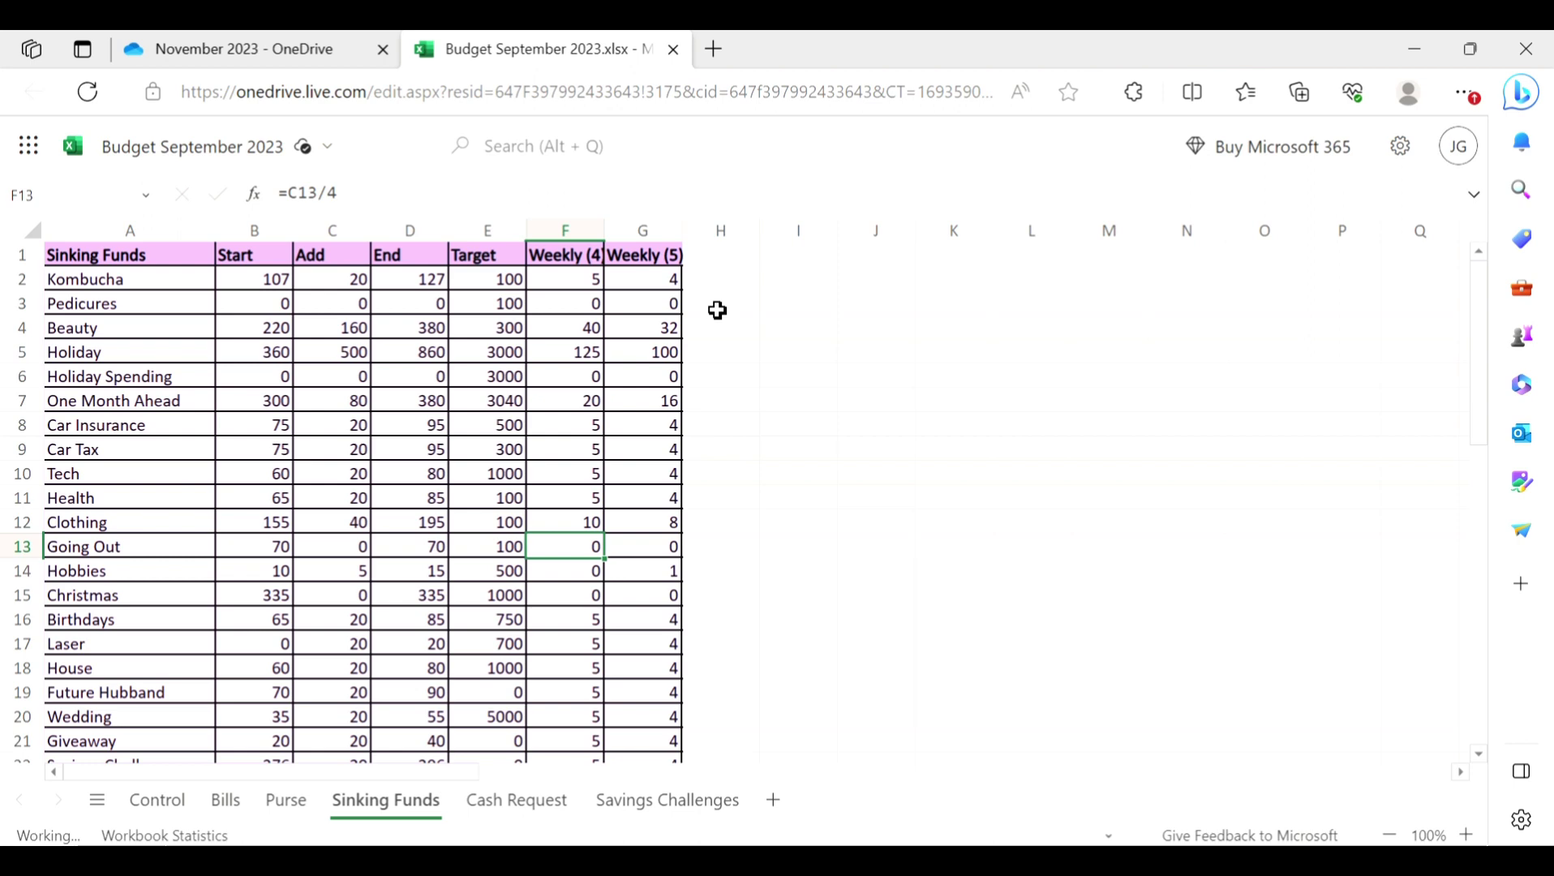
{"action": "key", "text": "Down"}
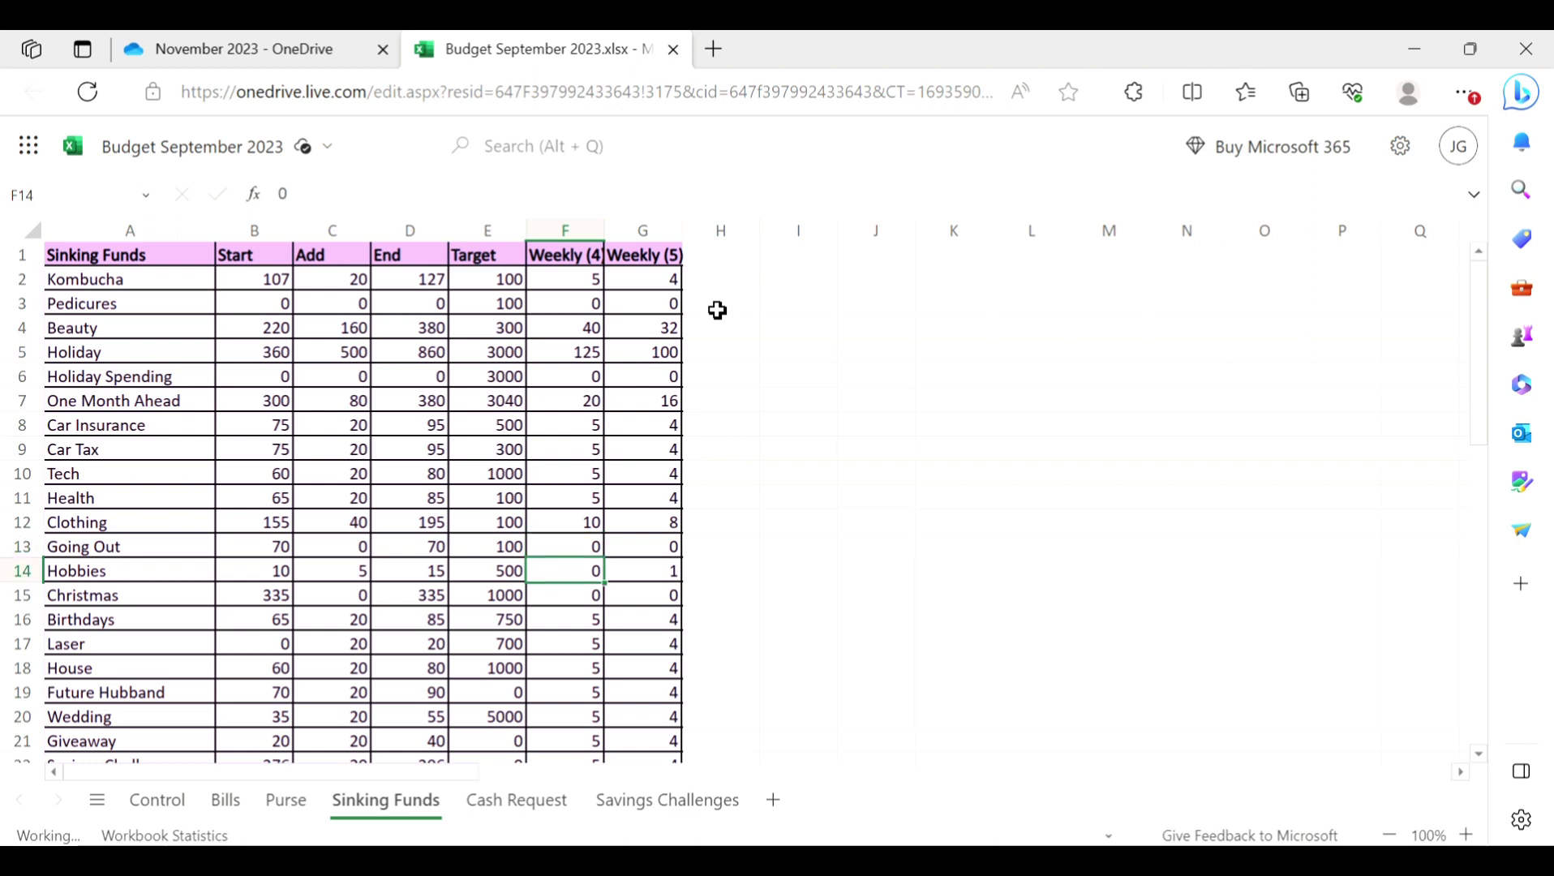
Examine the Add, End, Target and Weekly (4) values of the Hobbies and Christmas funds.
{"action": "key", "text": "Left"}
{"action": "key", "text": "Left"}
{"action": "key", "text": "Left"}
{"action": "key", "text": "Right"}
{"action": "key", "text": "Right"}
{"action": "key", "text": "Right"}
{"action": "key", "text": "Down"}
{"action": "key", "text": "Left"}
{"action": "key", "text": "Left"}
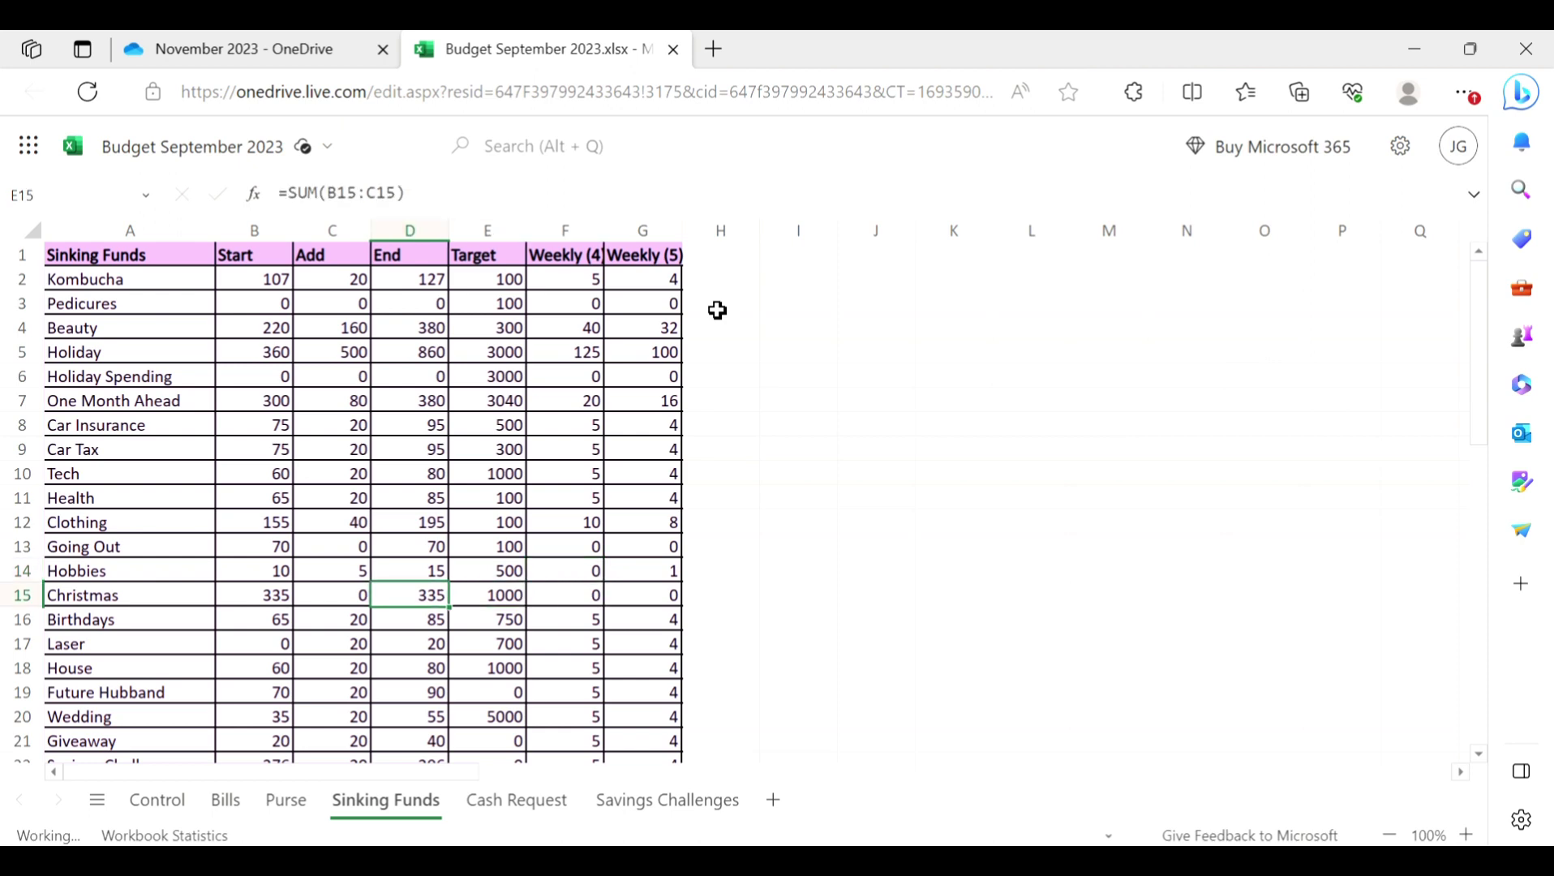
{"action": "key", "text": "Left"}
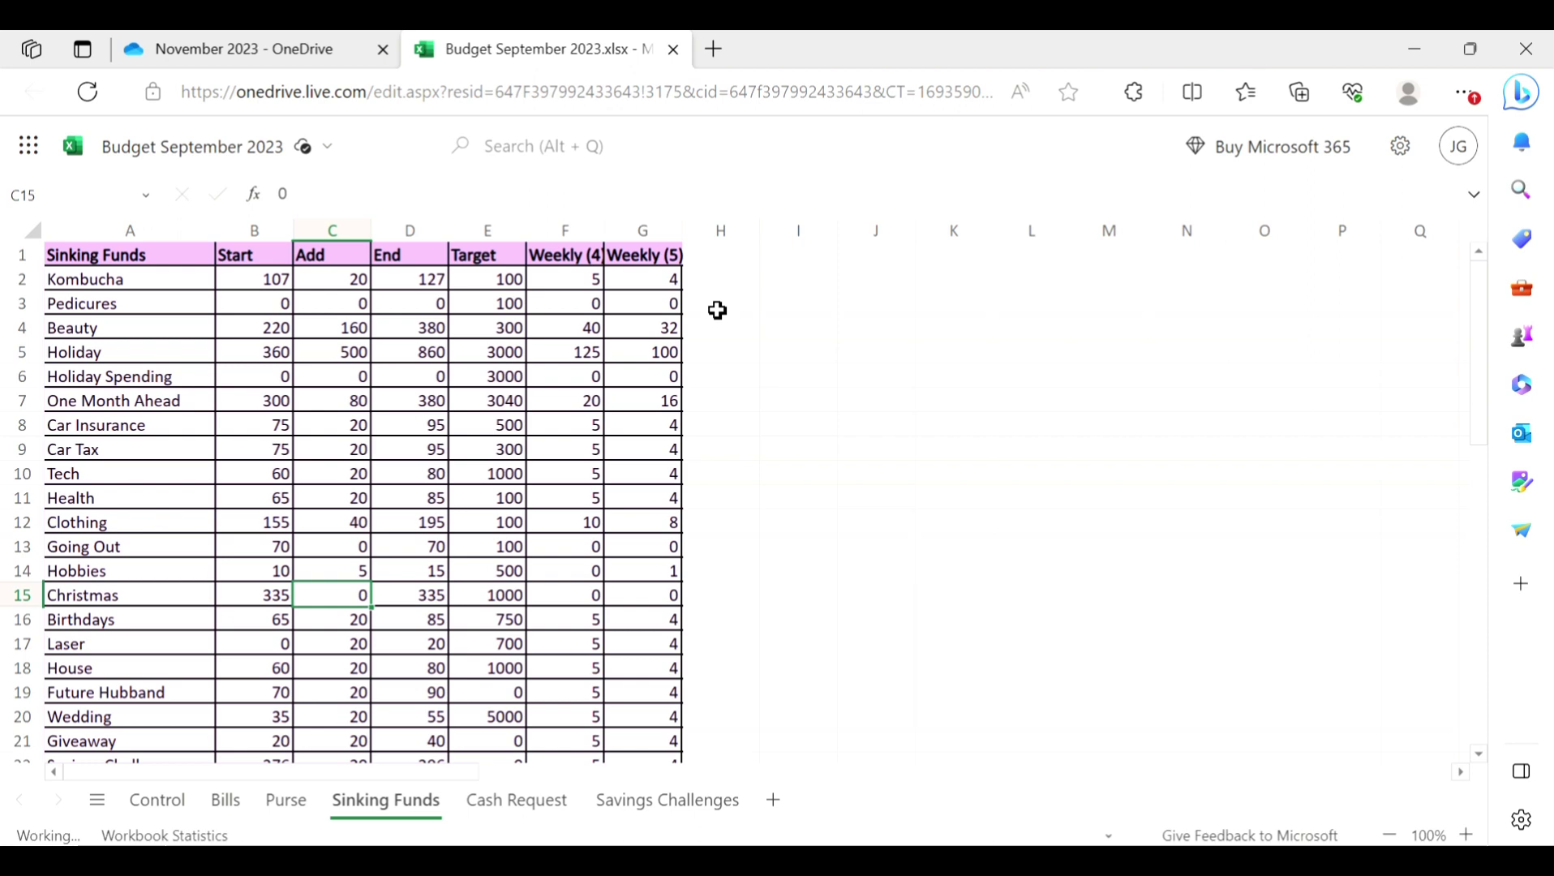
{"action": "key", "text": "Right"}
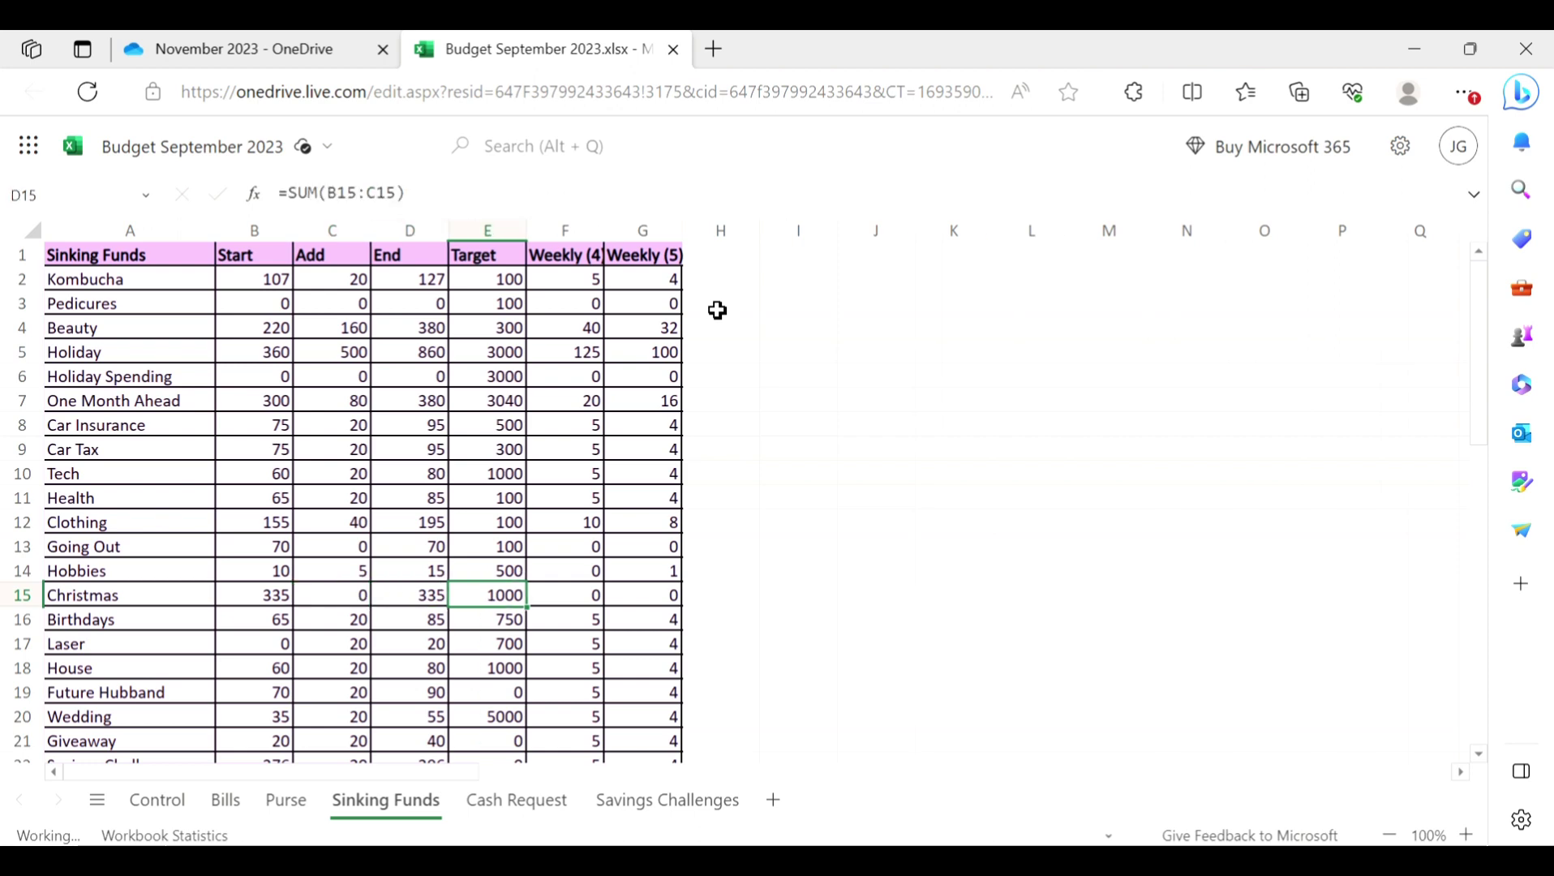
{"action": "key", "text": "Right"}
{"action": "key", "text": "Right"}
{"action": "key", "text": "Left"}
{"action": "key", "text": "Left"}
{"action": "key", "text": "Left"}
{"action": "key", "text": "Right"}
{"action": "key", "text": "Right"}
{"action": "key", "text": "Right"}
{"action": "key", "text": "Down"}
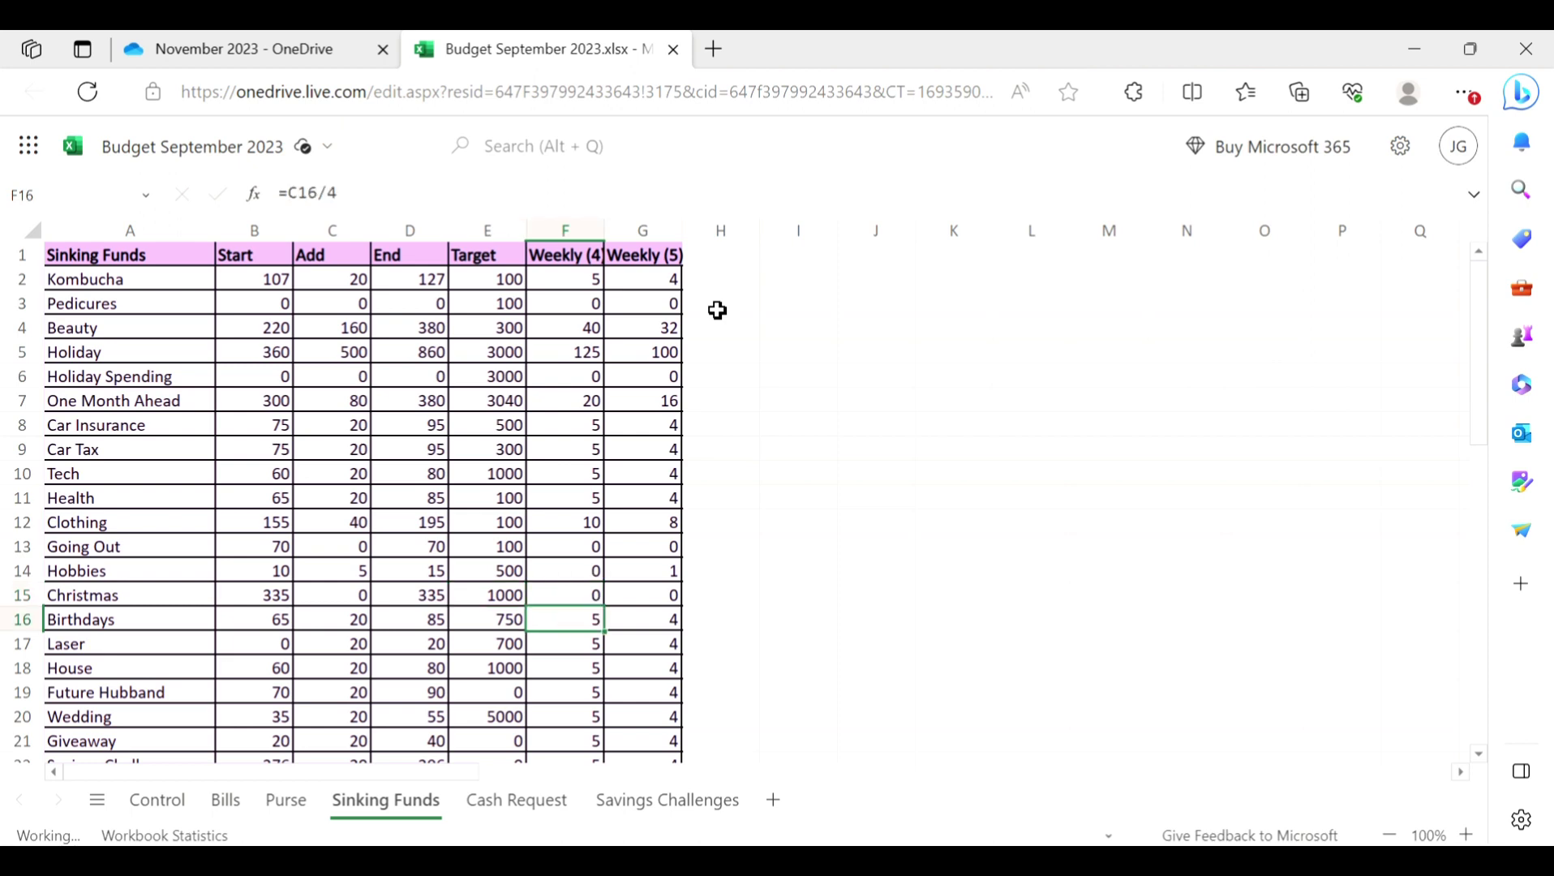
Review the Weekly (4) amounts from Birthdays through Emergency Fund, including the column's Total formula.
{"action": "key", "text": "Down"}
{"action": "key", "text": "Down"}
{"action": "key", "text": "Down"}
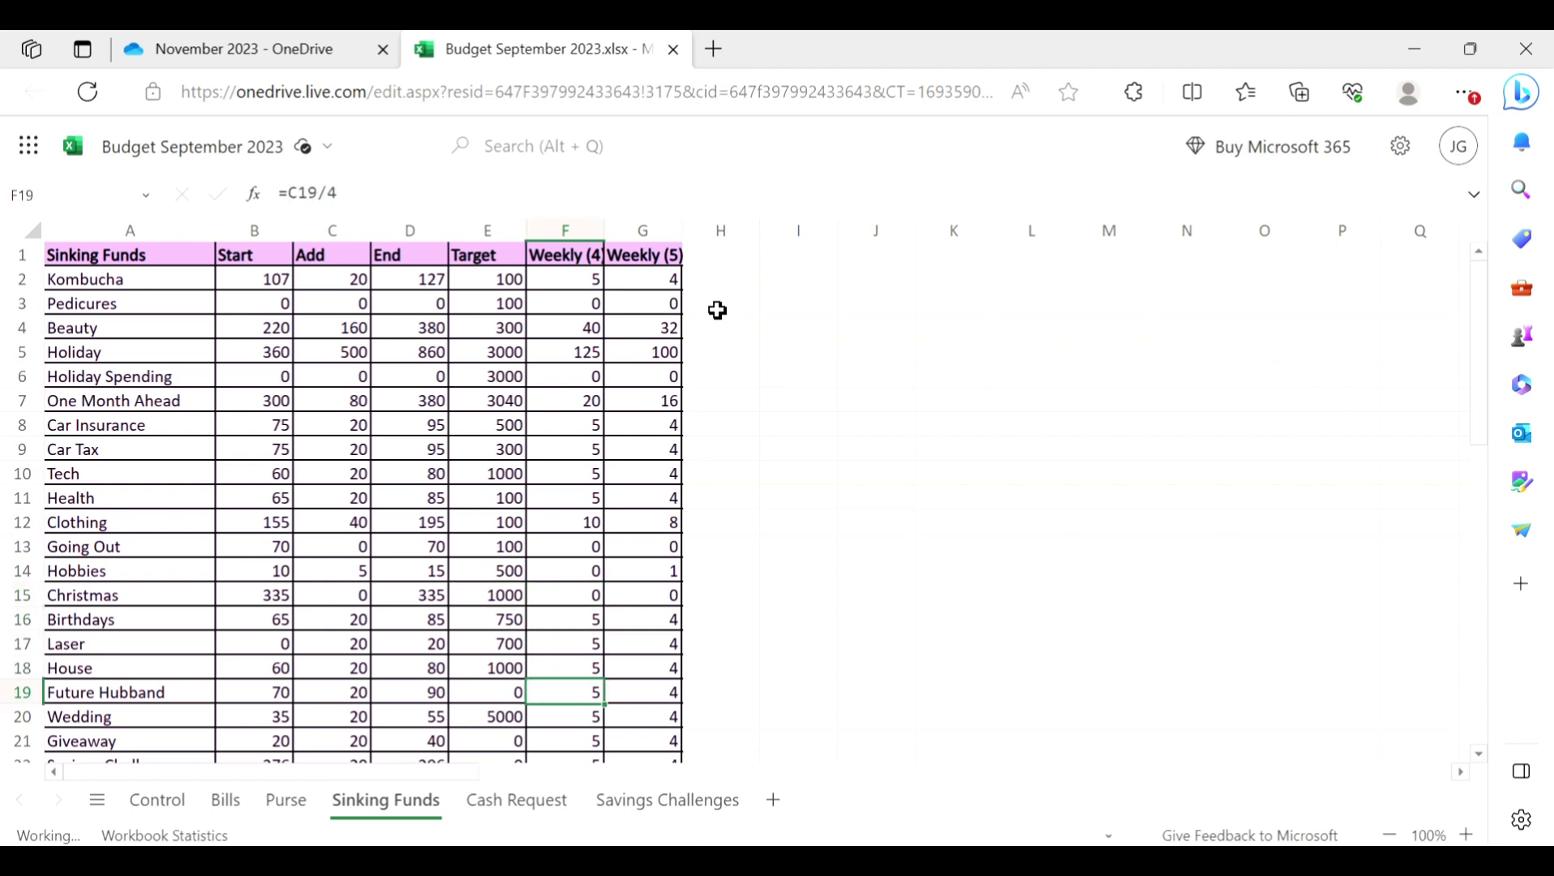
{"action": "key", "text": "Down"}
{"action": "key", "text": "Down"}
{"action": "key", "text": "Down"}
{"action": "key", "text": "Down"}
{"action": "key", "text": "Down"}
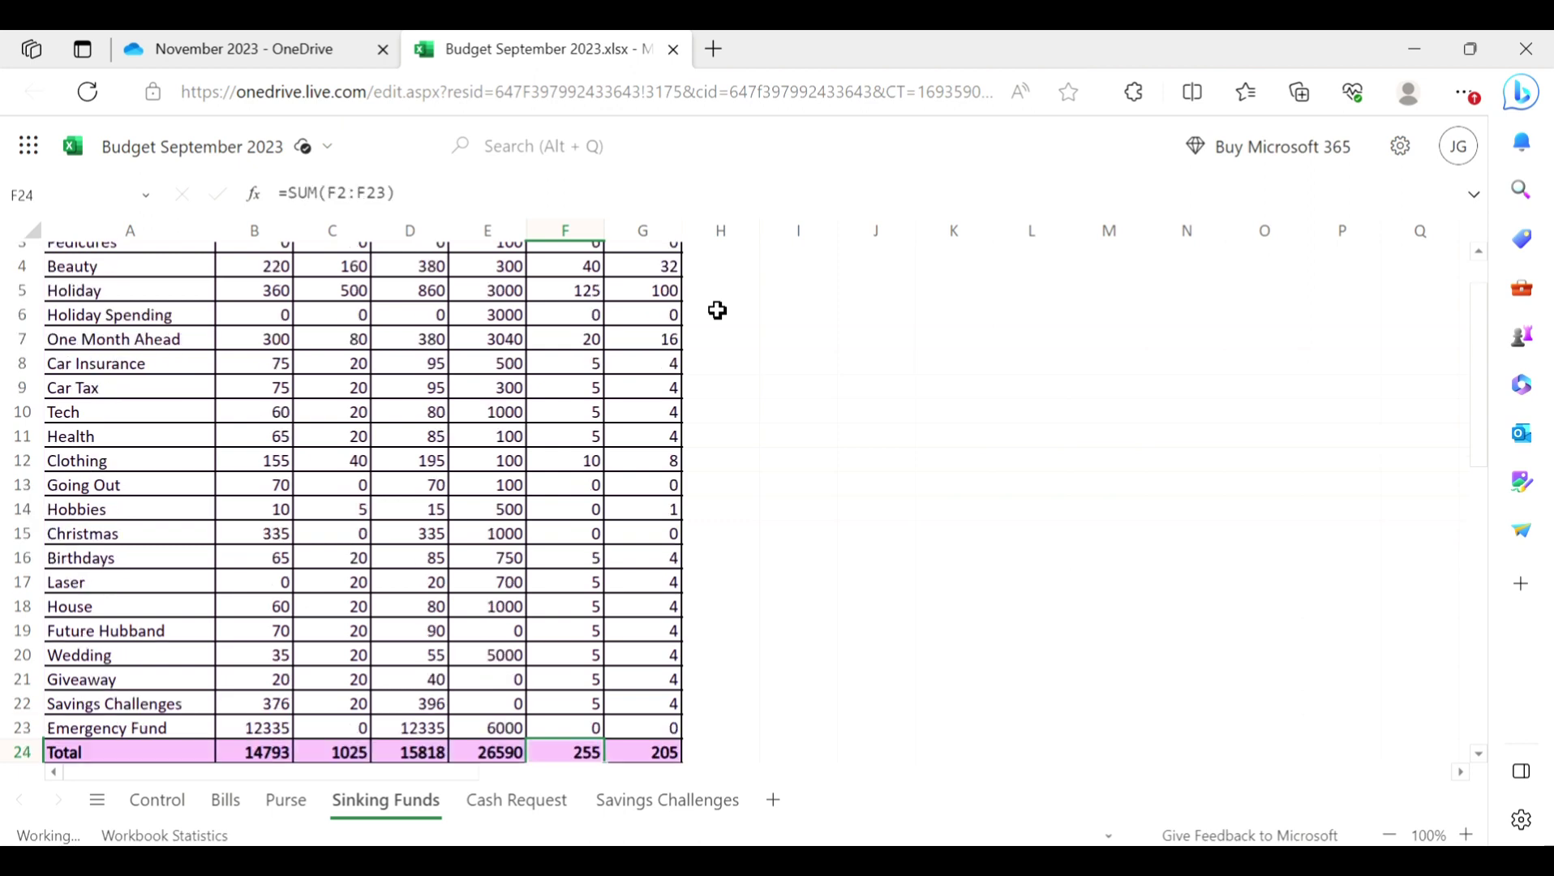
{"action": "key", "text": "Up"}
{"action": "key", "text": "Up"}
{"action": "key", "text": "Up"}
{"action": "key", "text": "Up"}
{"action": "key", "text": "Up"}
{"action": "key", "text": "Up"}
{"action": "key", "text": "Up"}
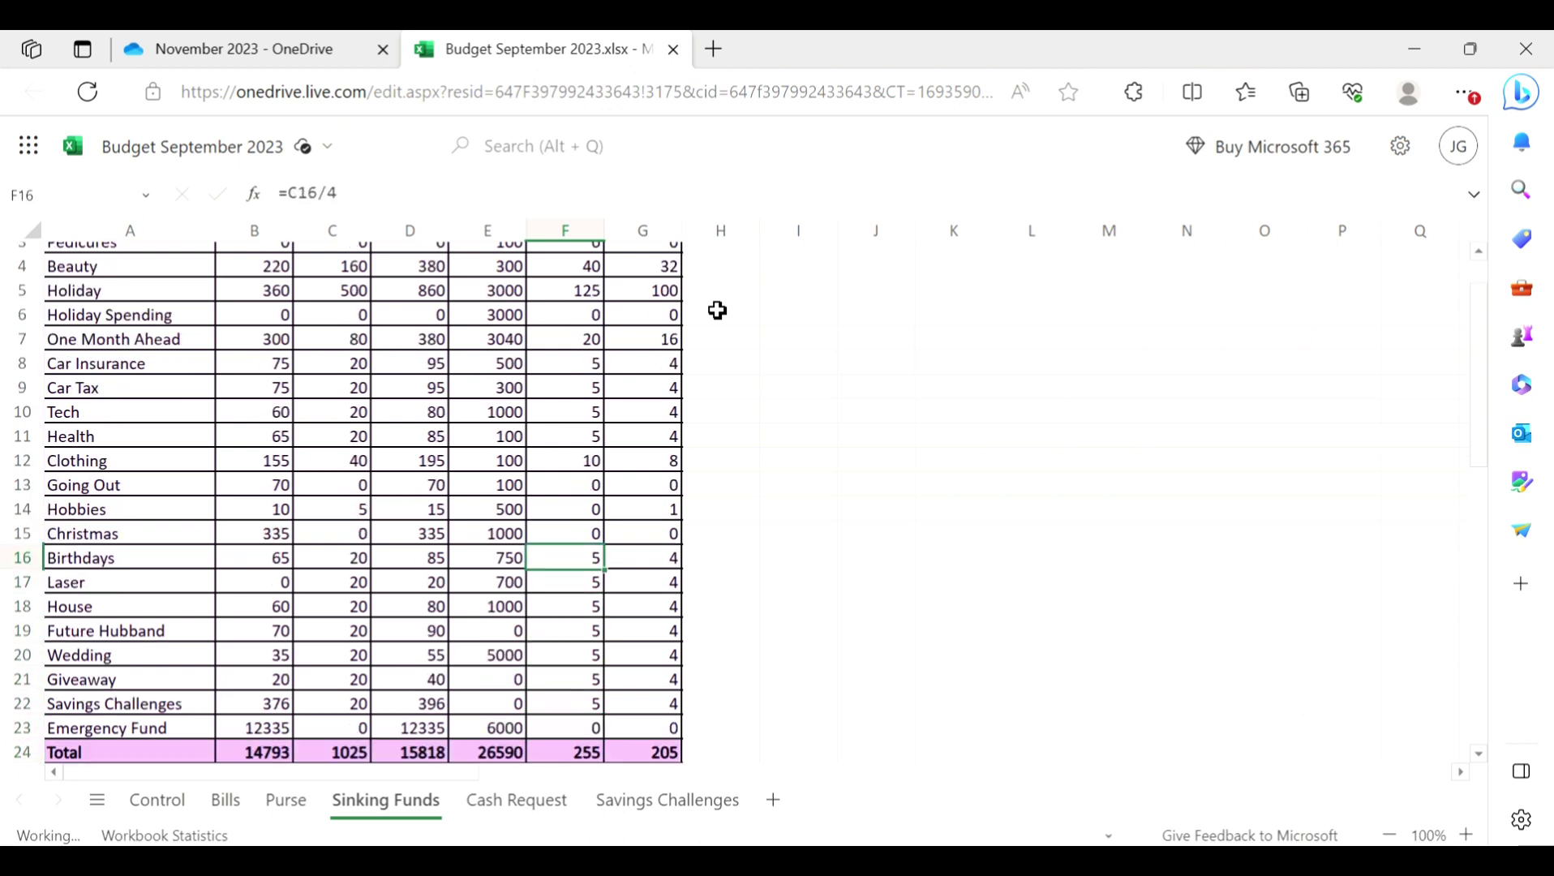
{"action": "key", "text": "Down"}
{"action": "key", "text": "Down"}
{"action": "key", "text": "Down"}
{"action": "key", "text": "Down"}
{"action": "key", "text": "Down"}
{"action": "key", "text": "Down"}
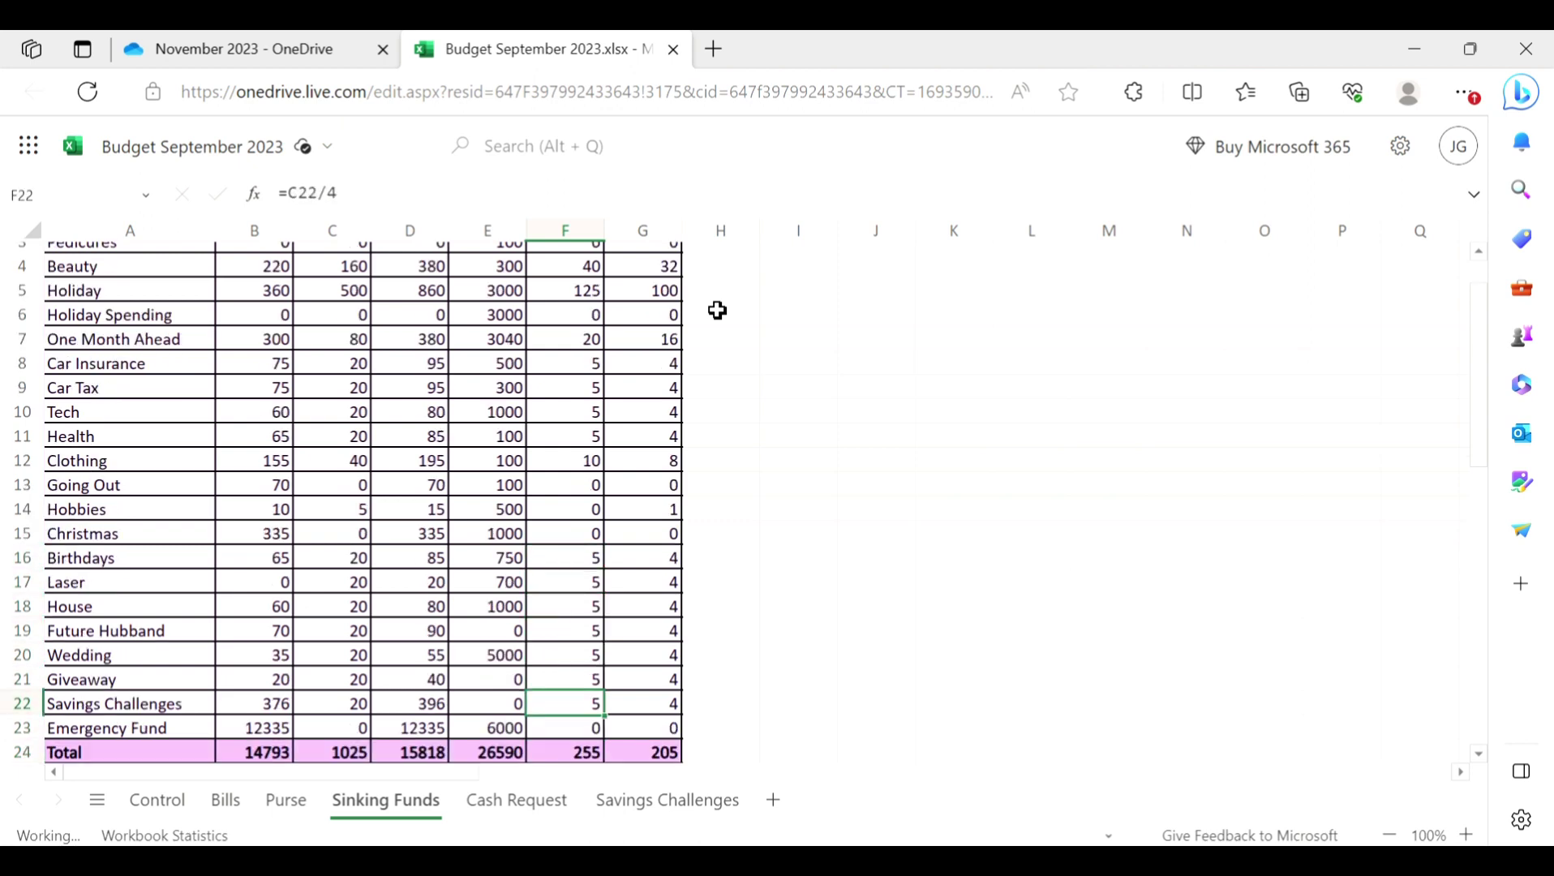
Open the Cash Request sheet and split the Diesel amount into one 50, one 20 and one 10.
{"action": "left_click", "coordinate": [526, 818]}
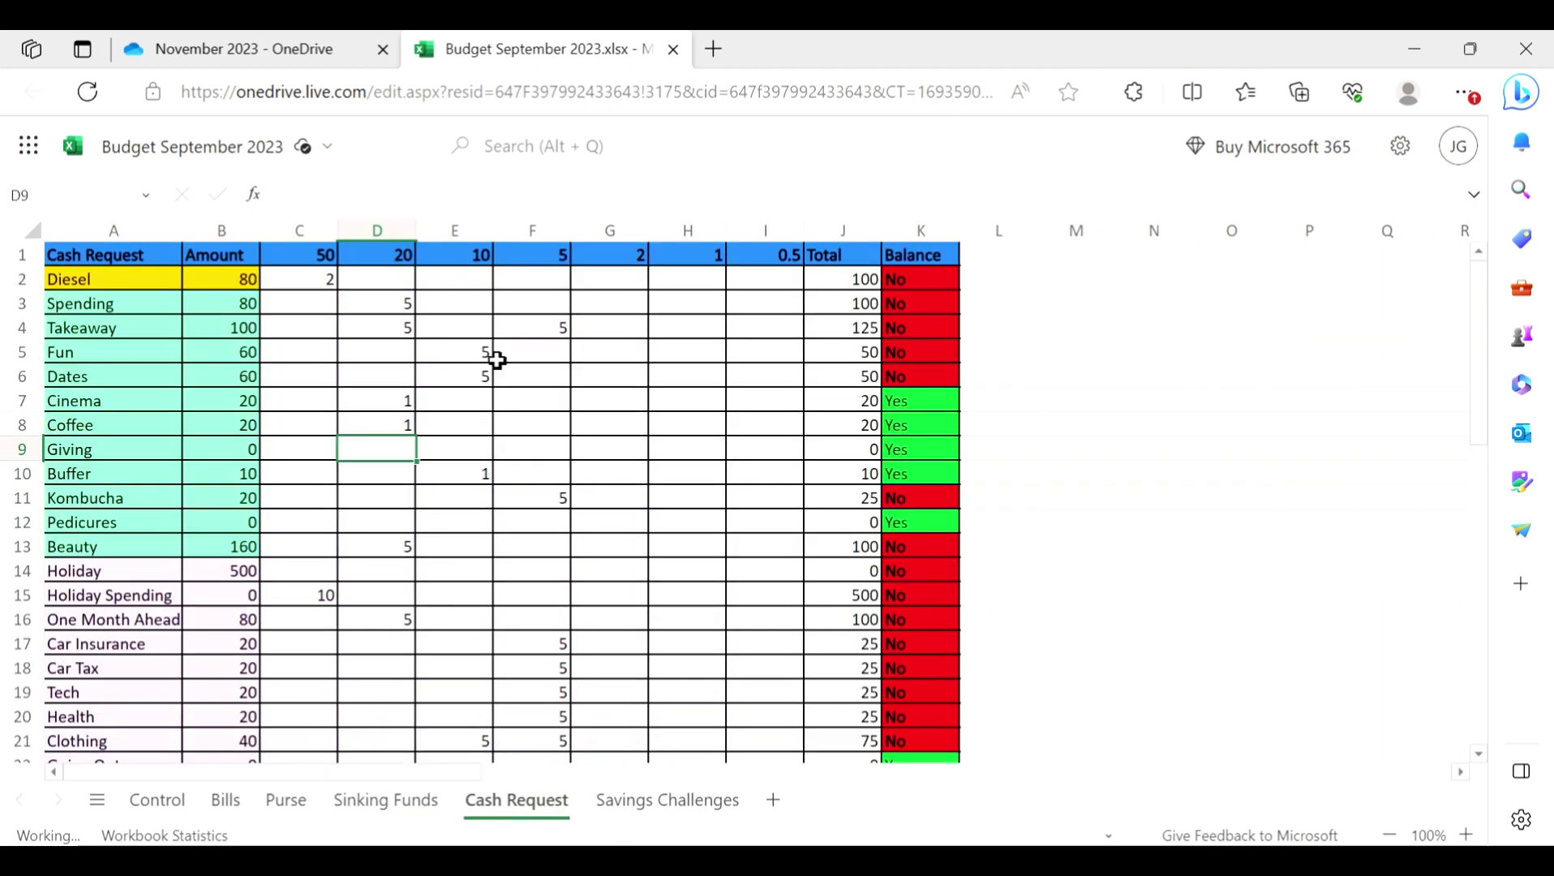
{"action": "left_click", "coordinate": [336, 287]}
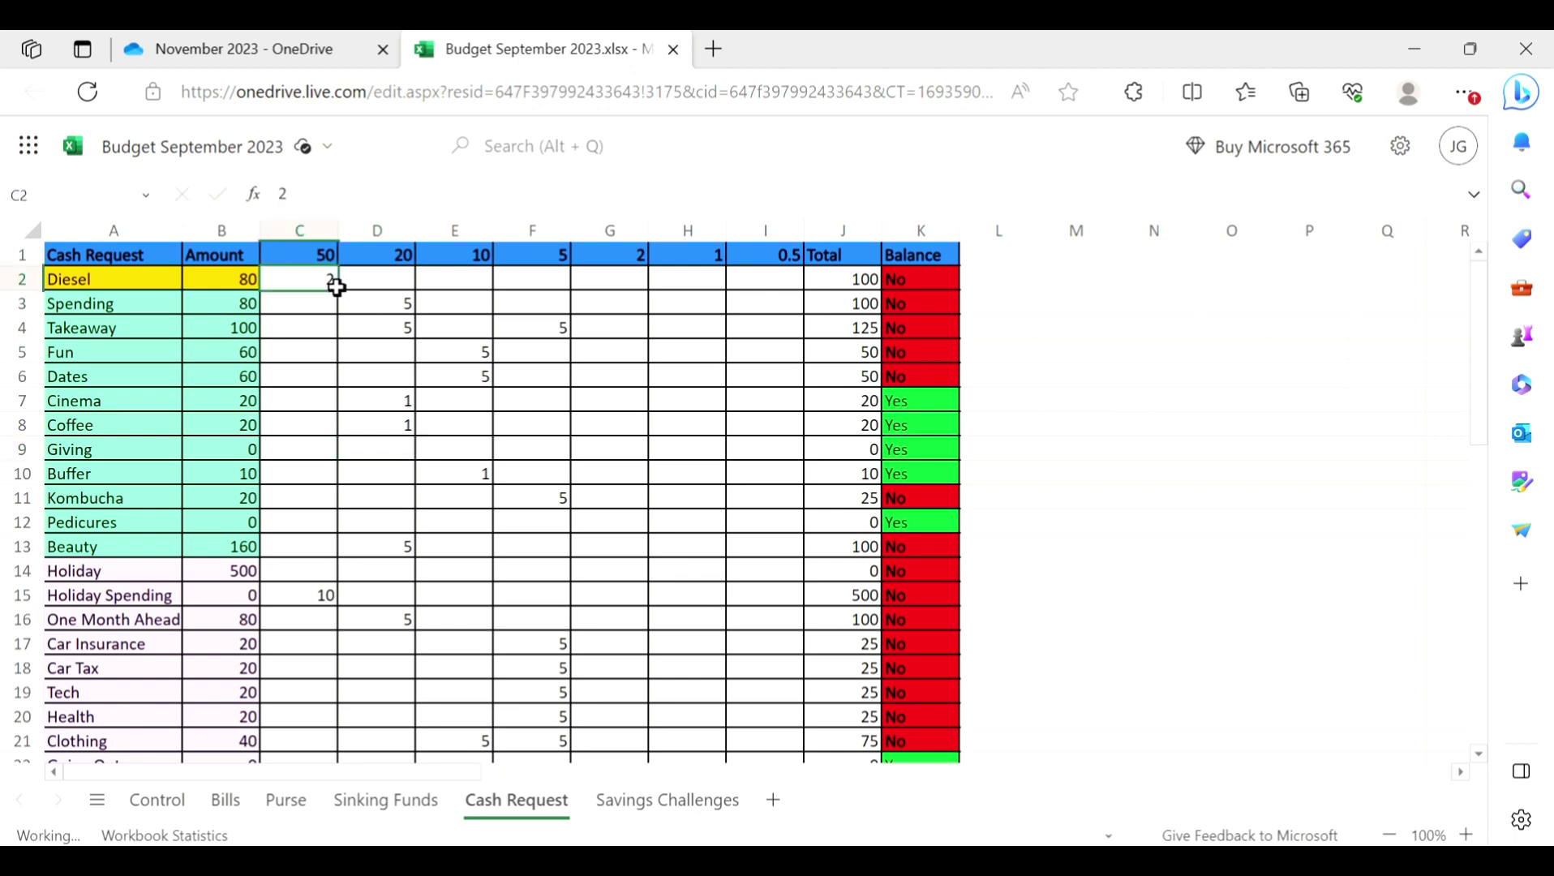
{"action": "type", "text": "1"}
{"action": "key", "text": "Tab"}
{"action": "type", "text": "1"}
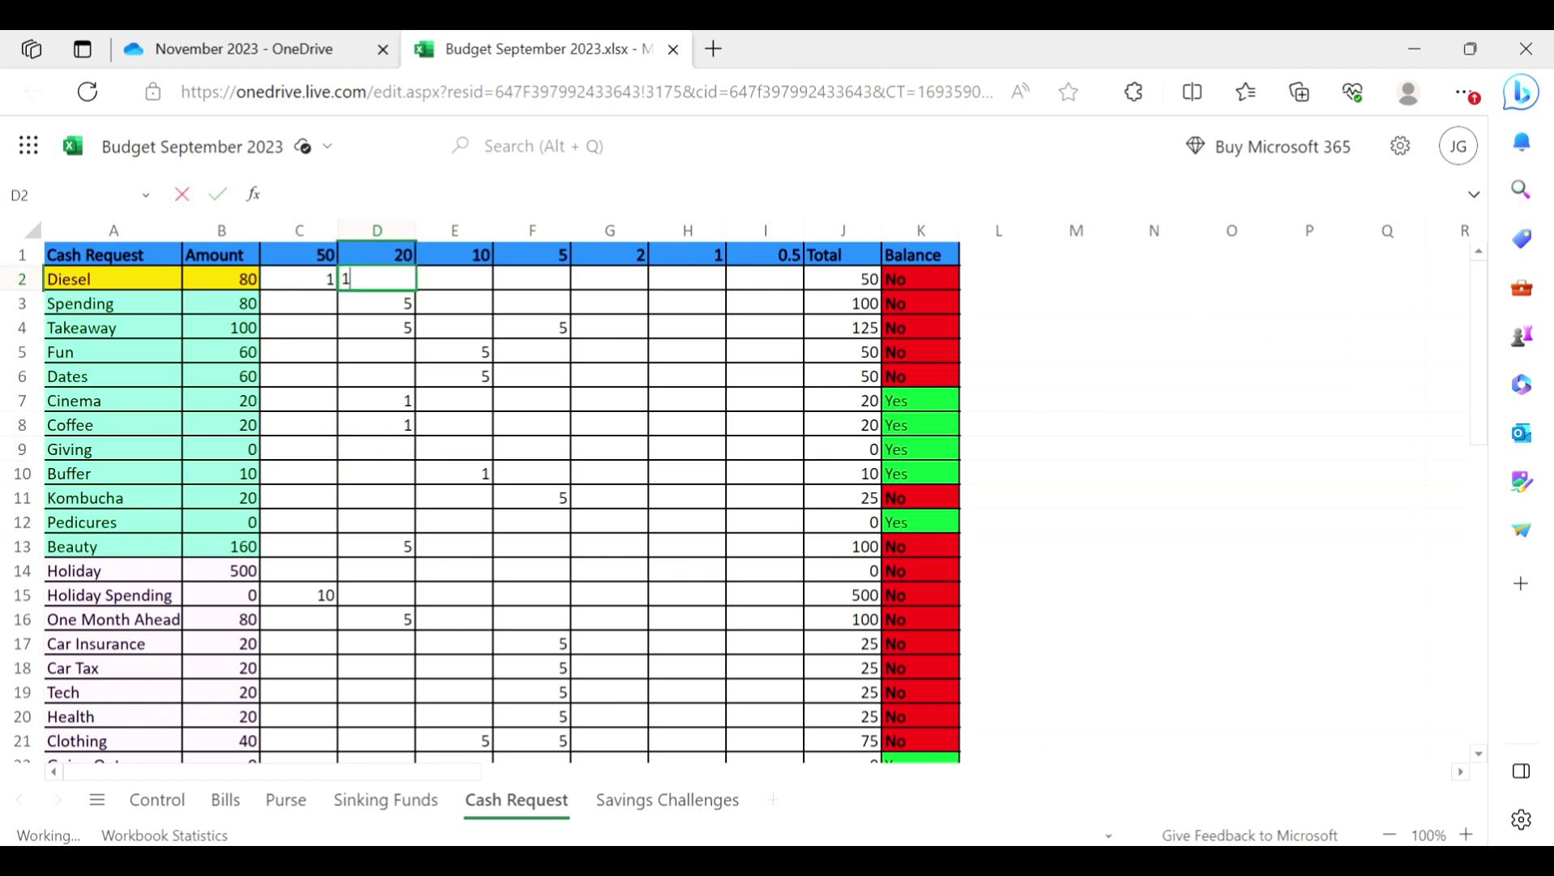
{"action": "key", "text": "Tab"}
{"action": "type", "text": "1"}
{"action": "key", "text": "Return"}
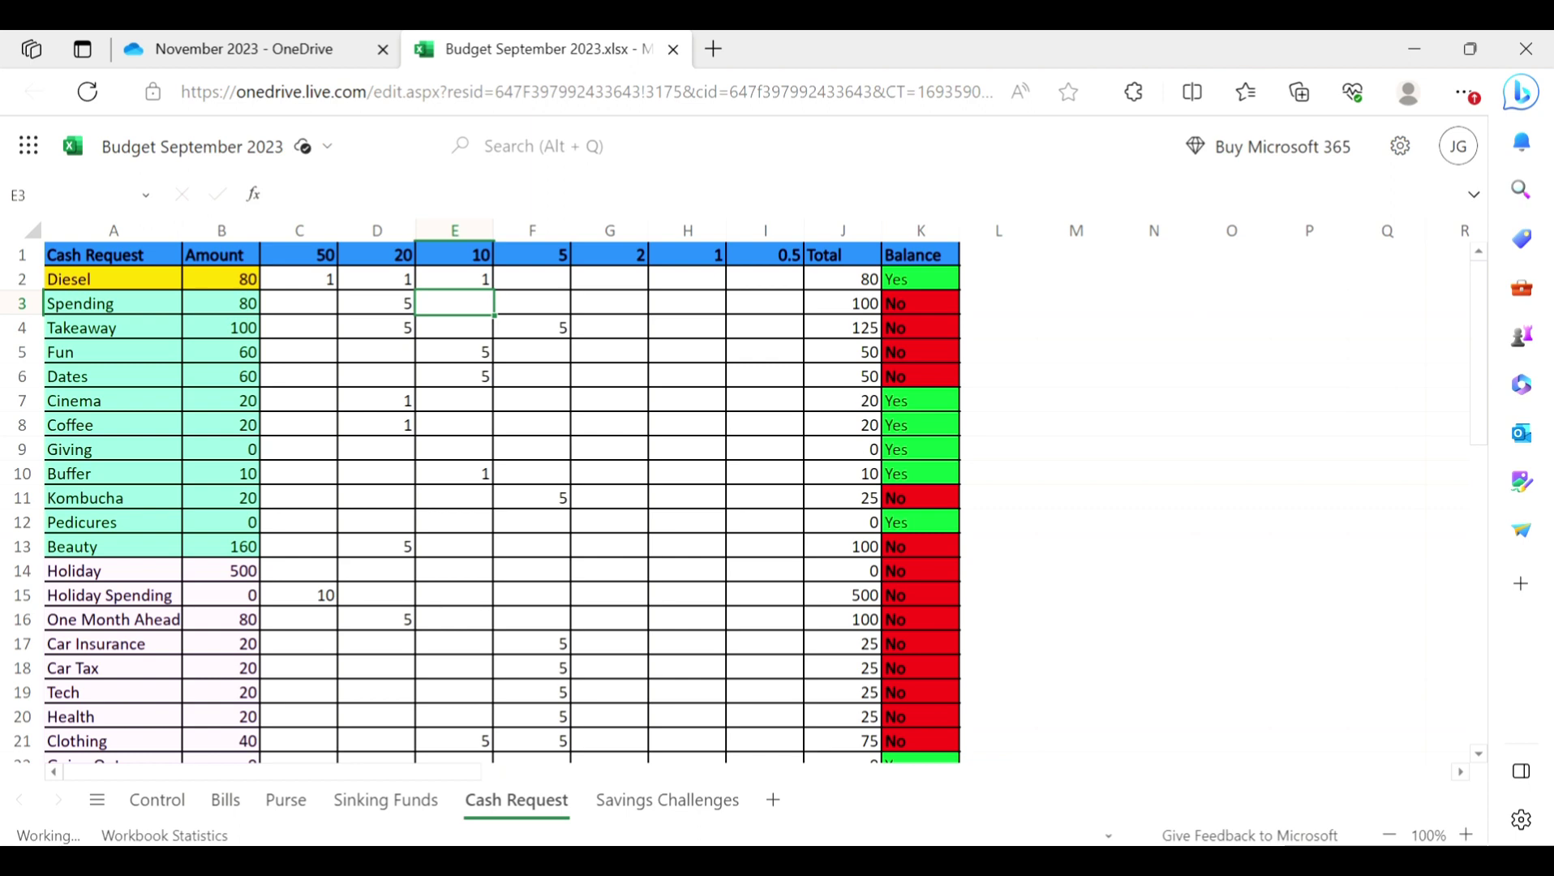
{"action": "left_click", "coordinate": [377, 303]}
{"action": "key", "text": "BackSpace"}
{"action": "key", "text": "Tab"}
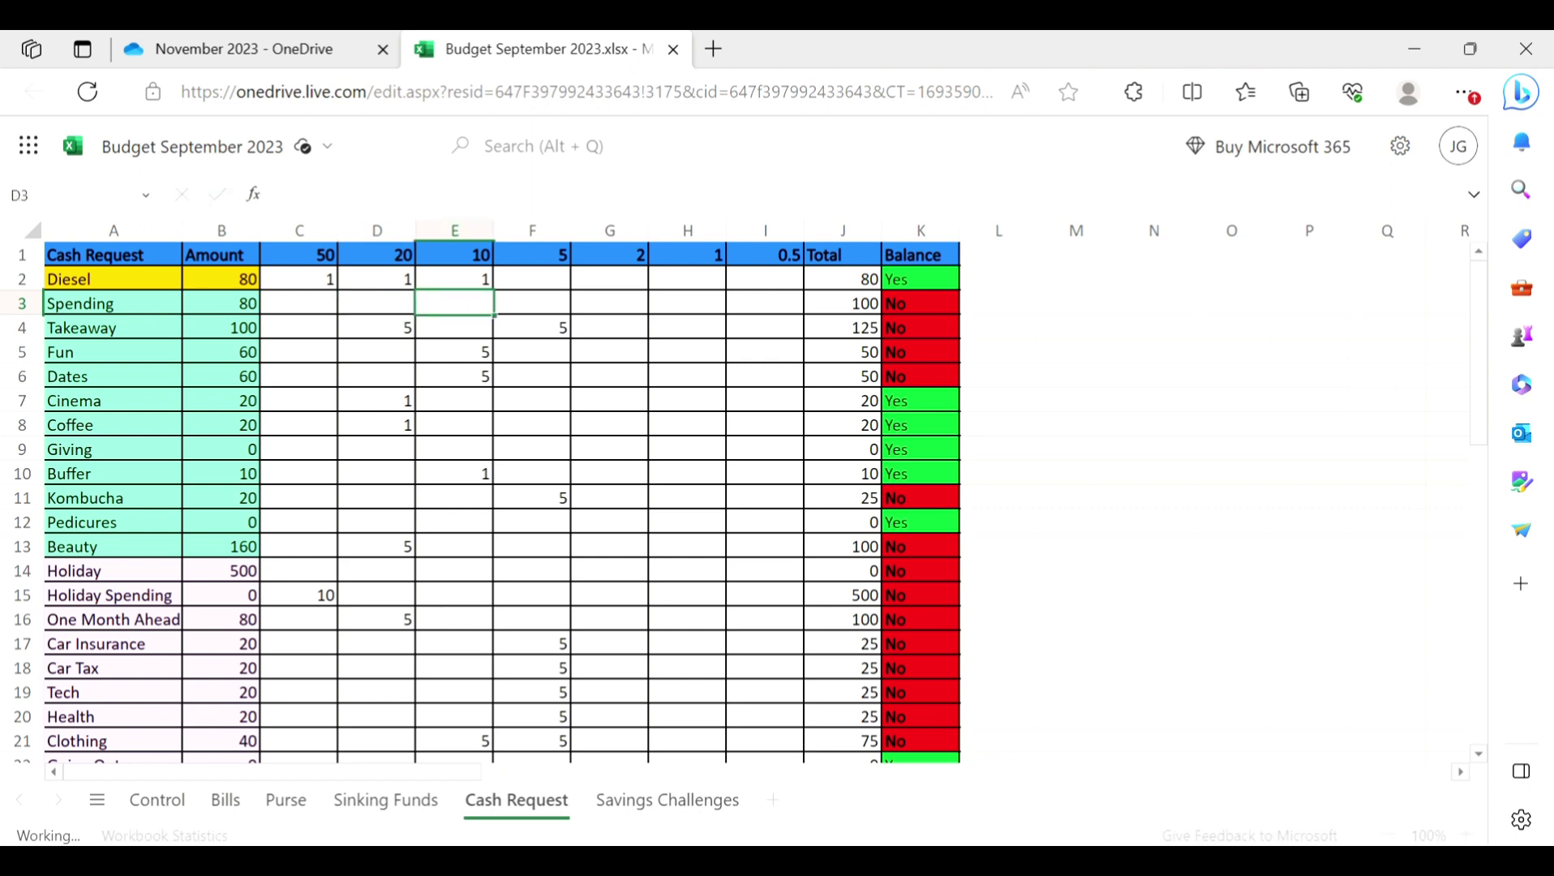
{"action": "type", "text": "4"}
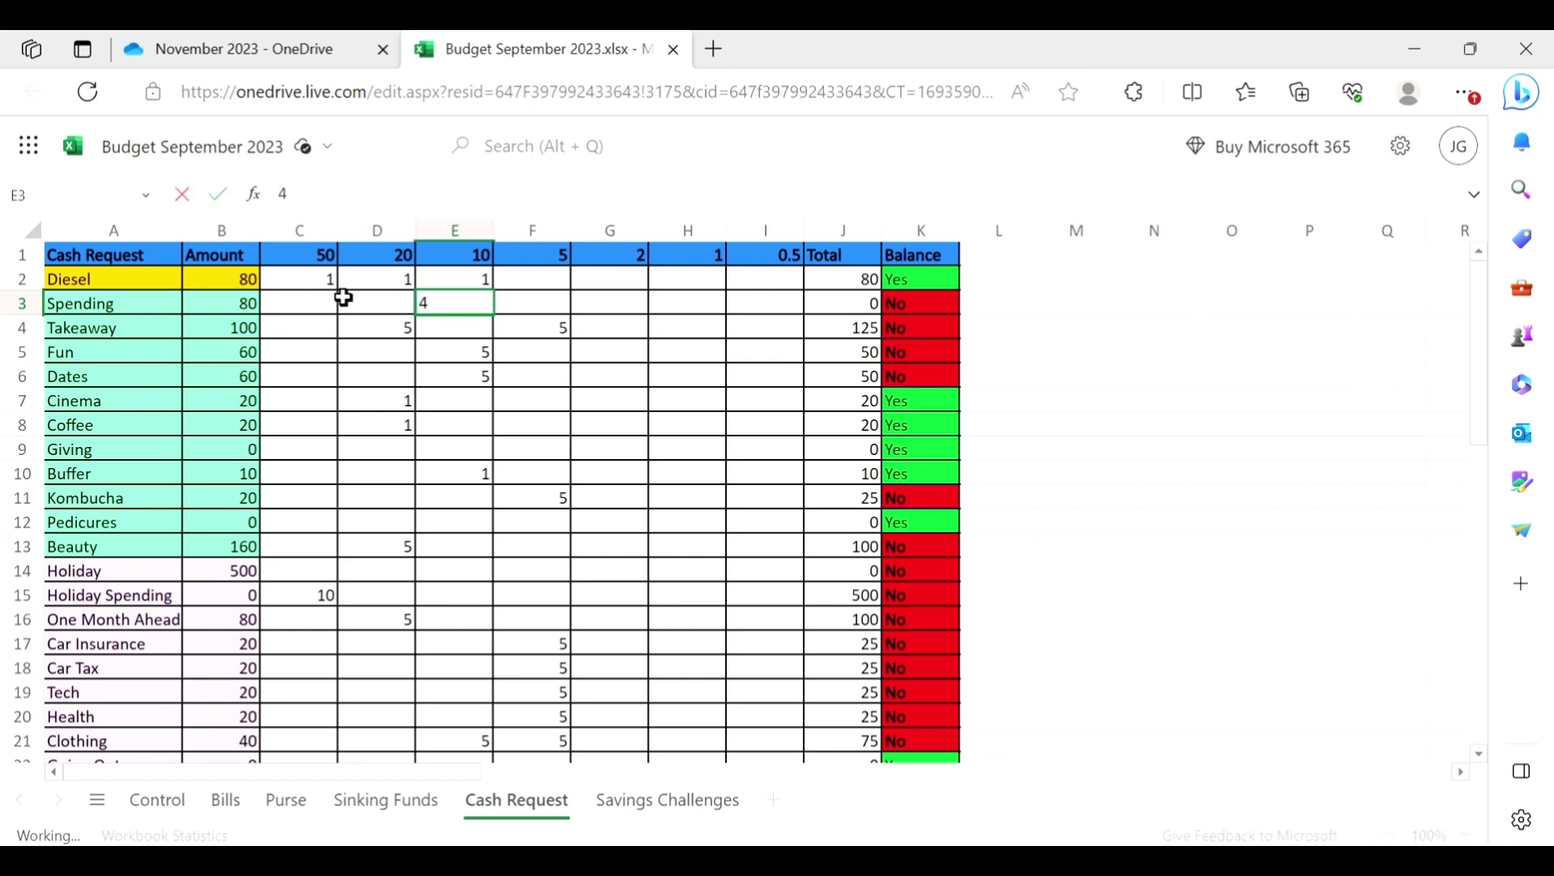
{"action": "key", "text": "BackSpace"}
{"action": "left_click", "coordinate": [344, 298]}
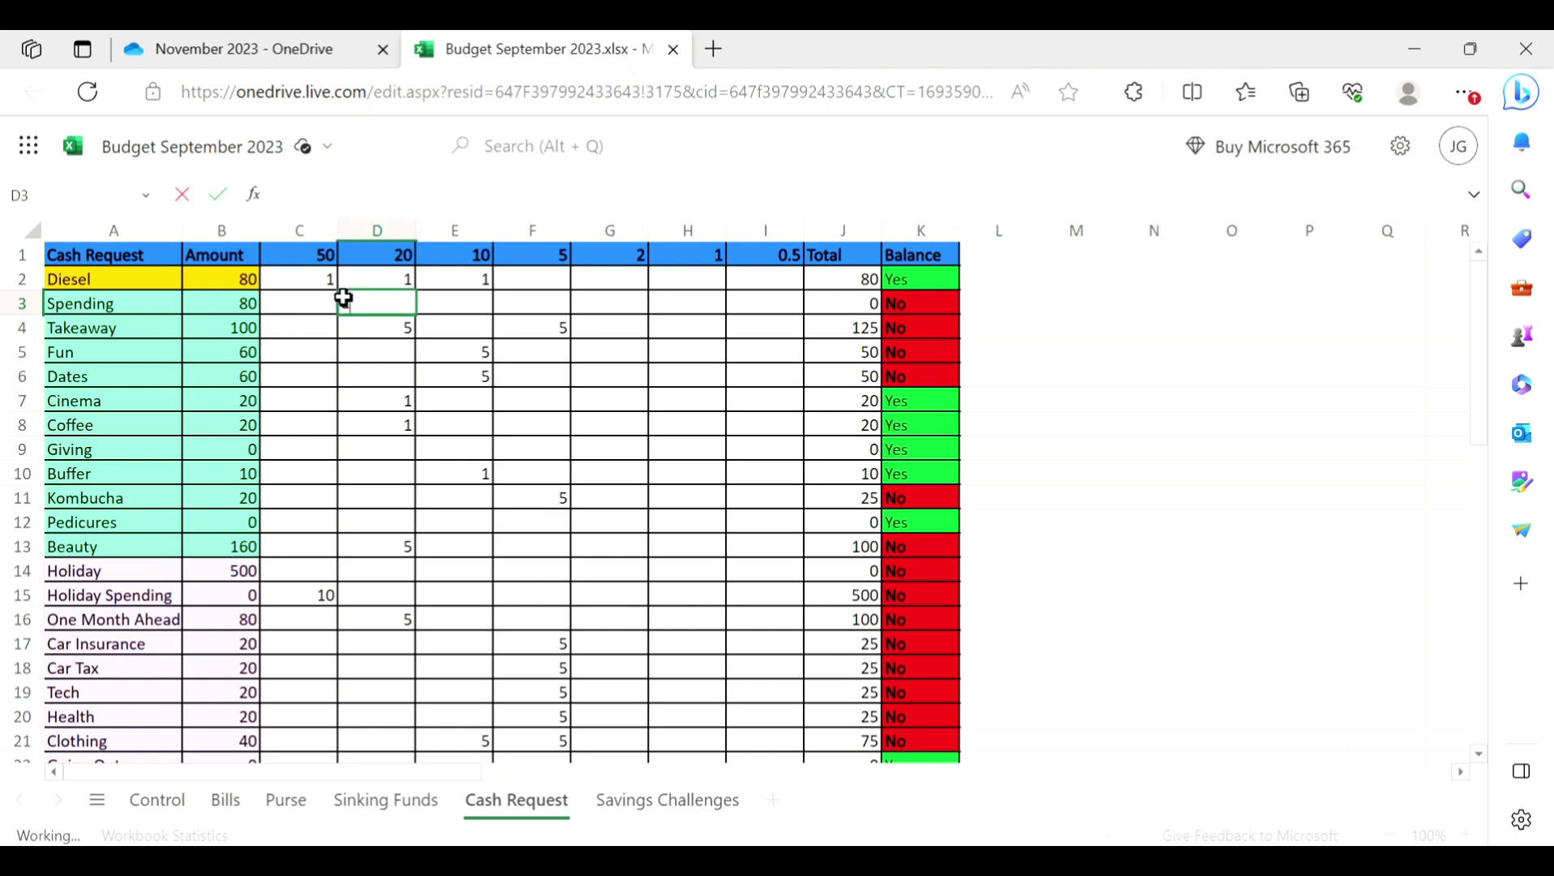
{"action": "type", "text": "2"}
{"action": "key", "text": "Return"}
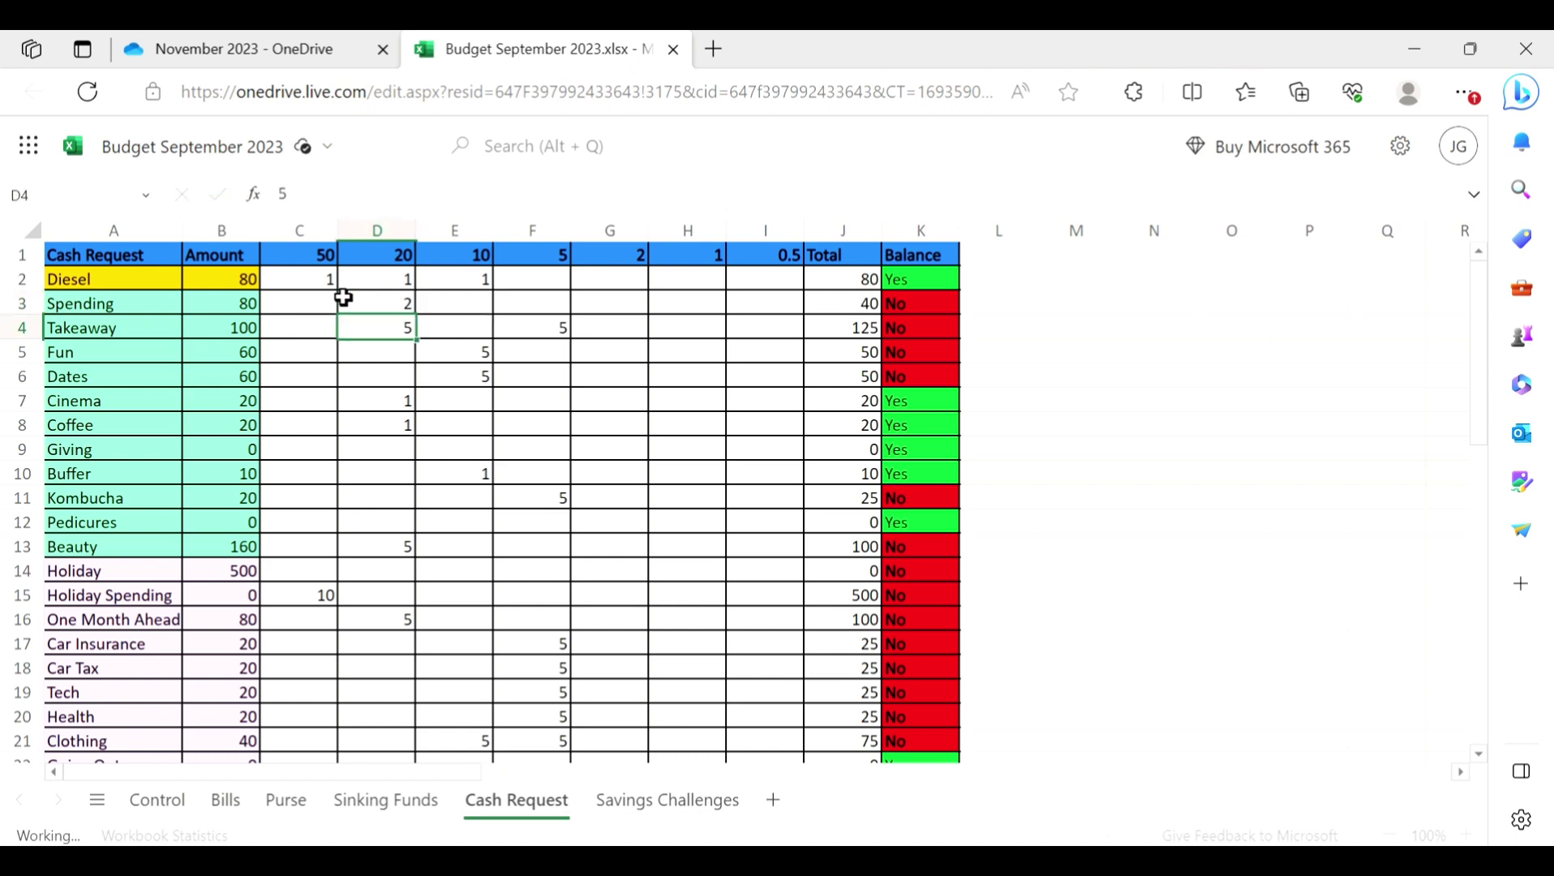
{"action": "key", "text": "Up"}
{"action": "key", "text": "Right"}
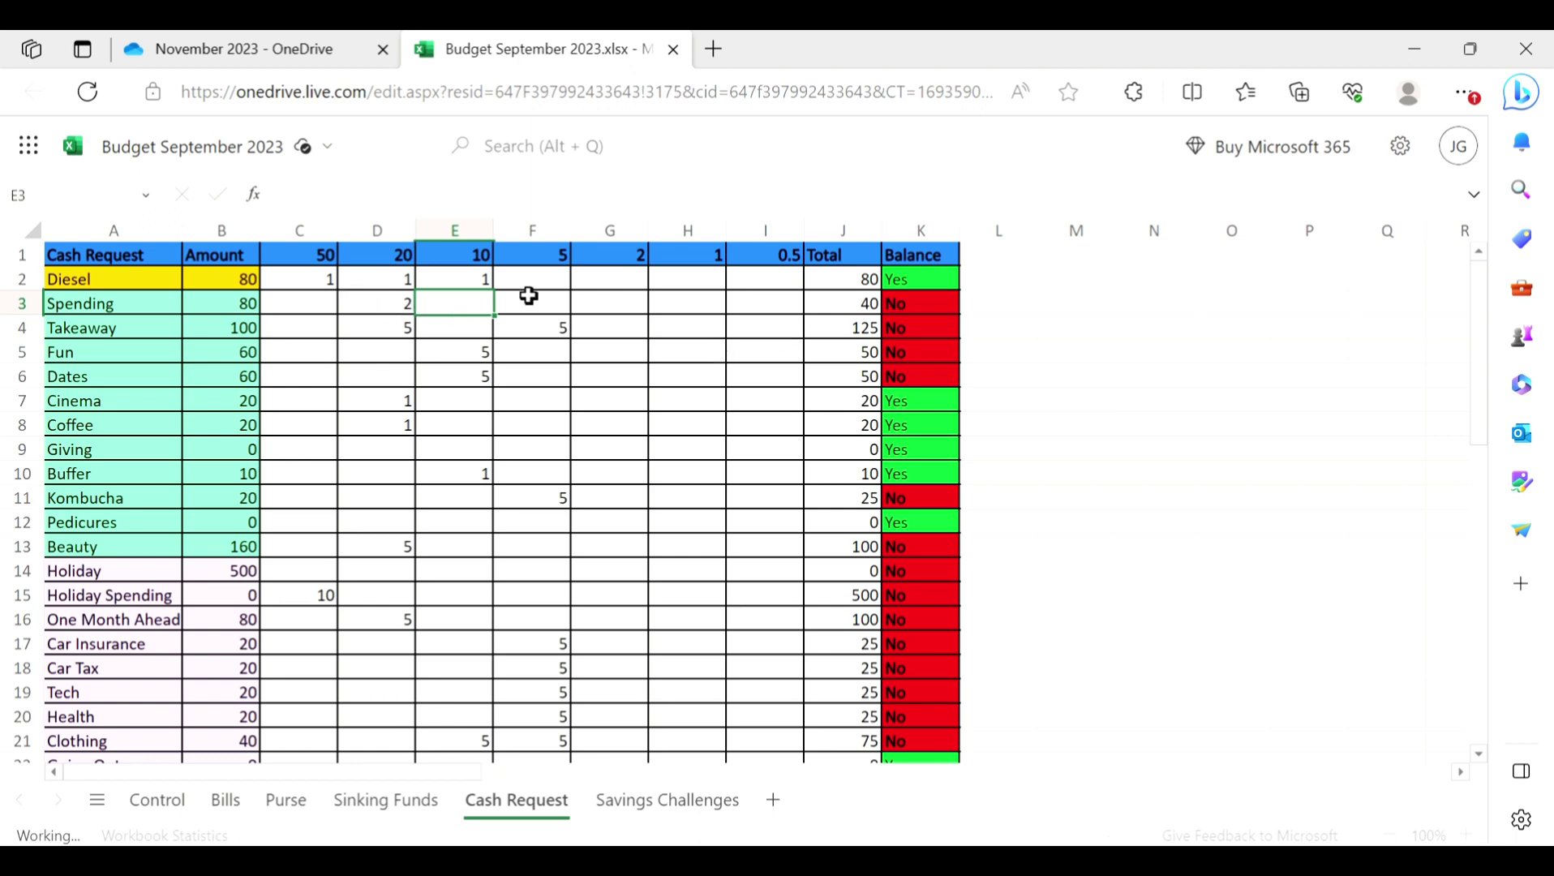
Set the count of 20s in the Spending row to 4.
{"action": "left_click", "coordinate": [414, 311]}
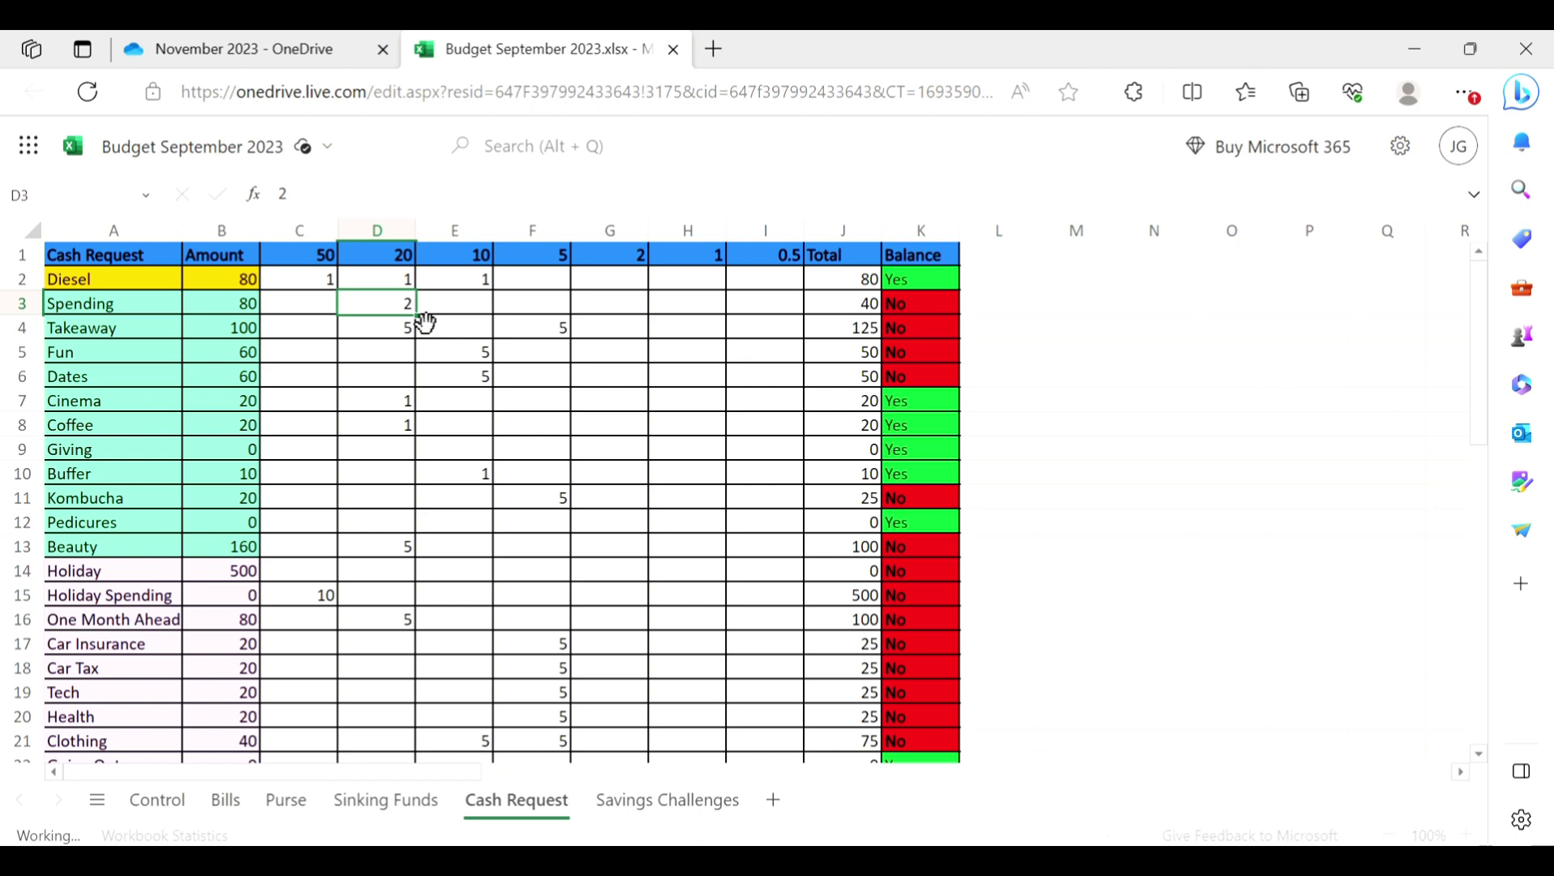
{"action": "type", "text": "4"}
{"action": "key", "text": "Return"}
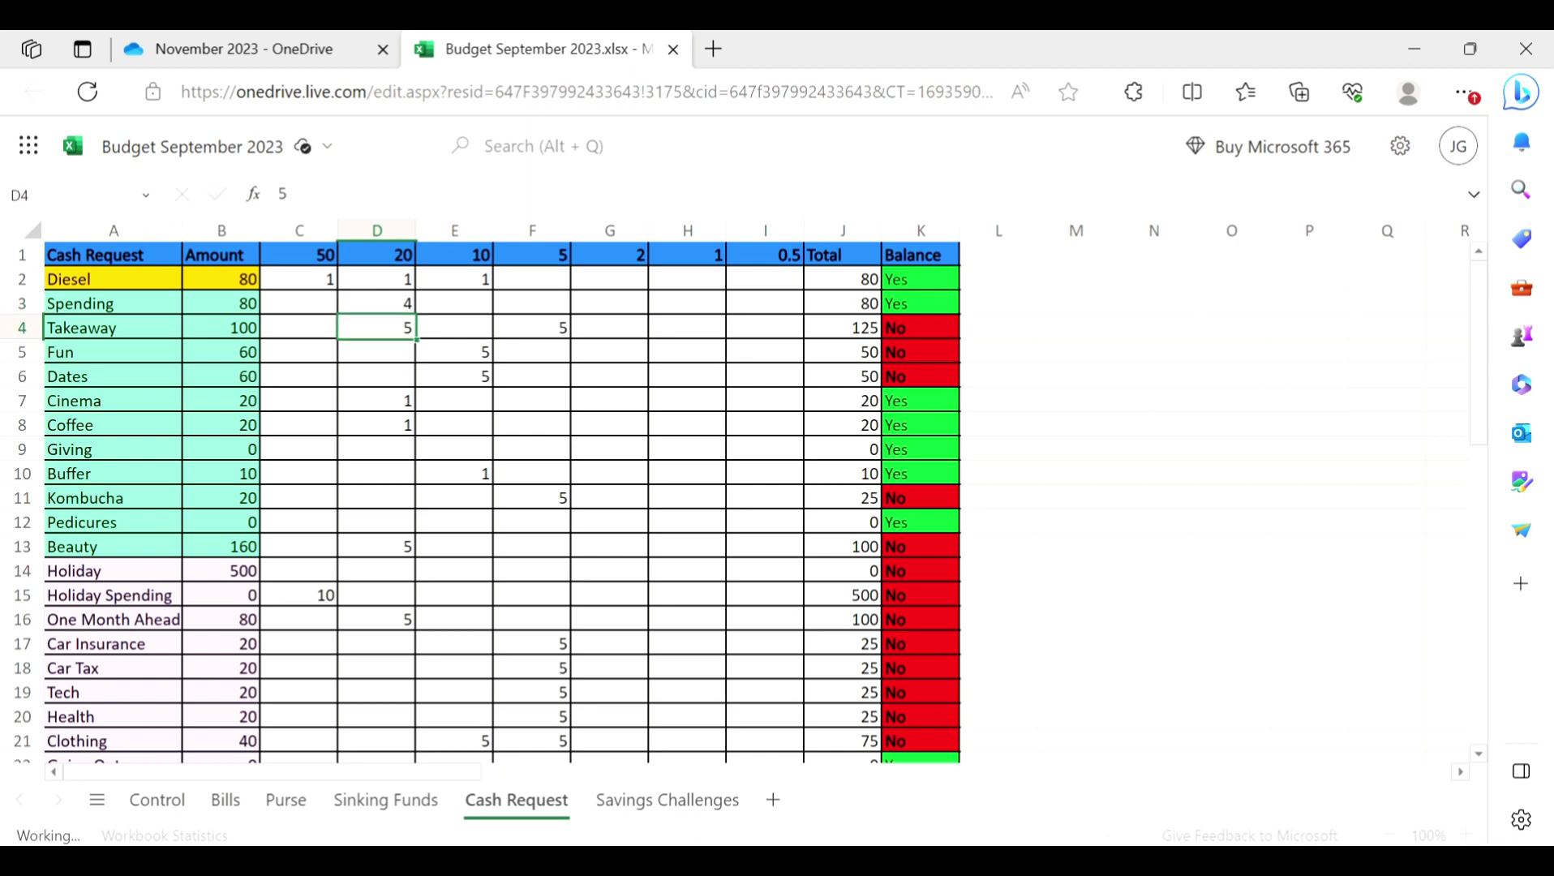
Break down the Takeaway amount into four 20s and four 5s.
{"action": "key", "text": "BackSpace"}
{"action": "type", "text": "4"}
{"action": "key", "text": "Tab"}
{"action": "key", "text": "Tab"}
{"action": "type", "text": "4"}
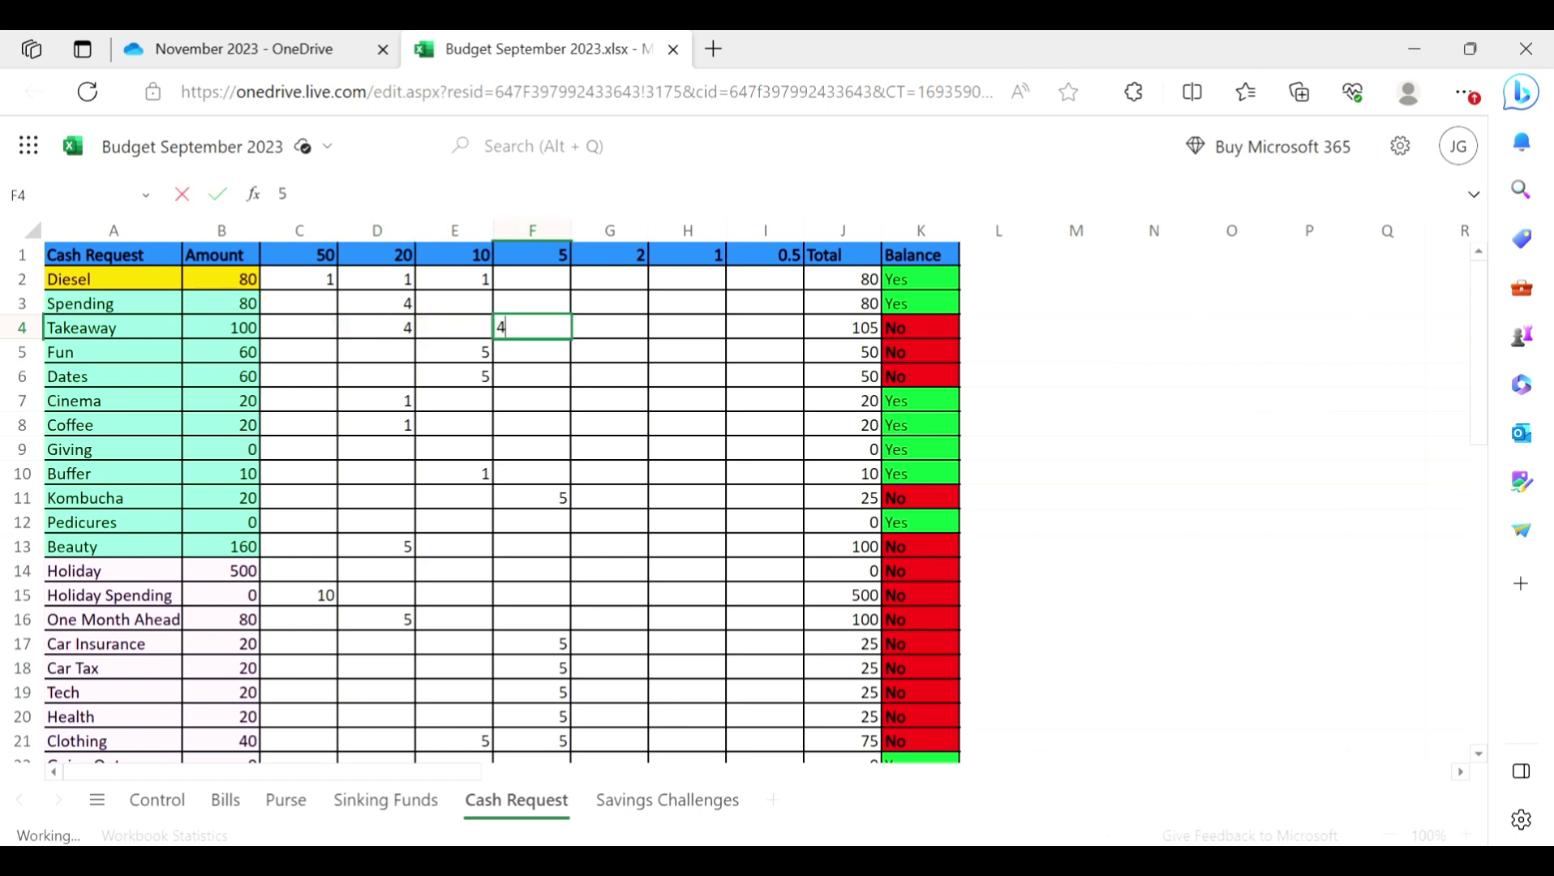
{"action": "key", "text": "Return"}
Break down the Fun amount into four 10s and four 5s.
{"action": "left_click", "coordinate": [455, 351]}
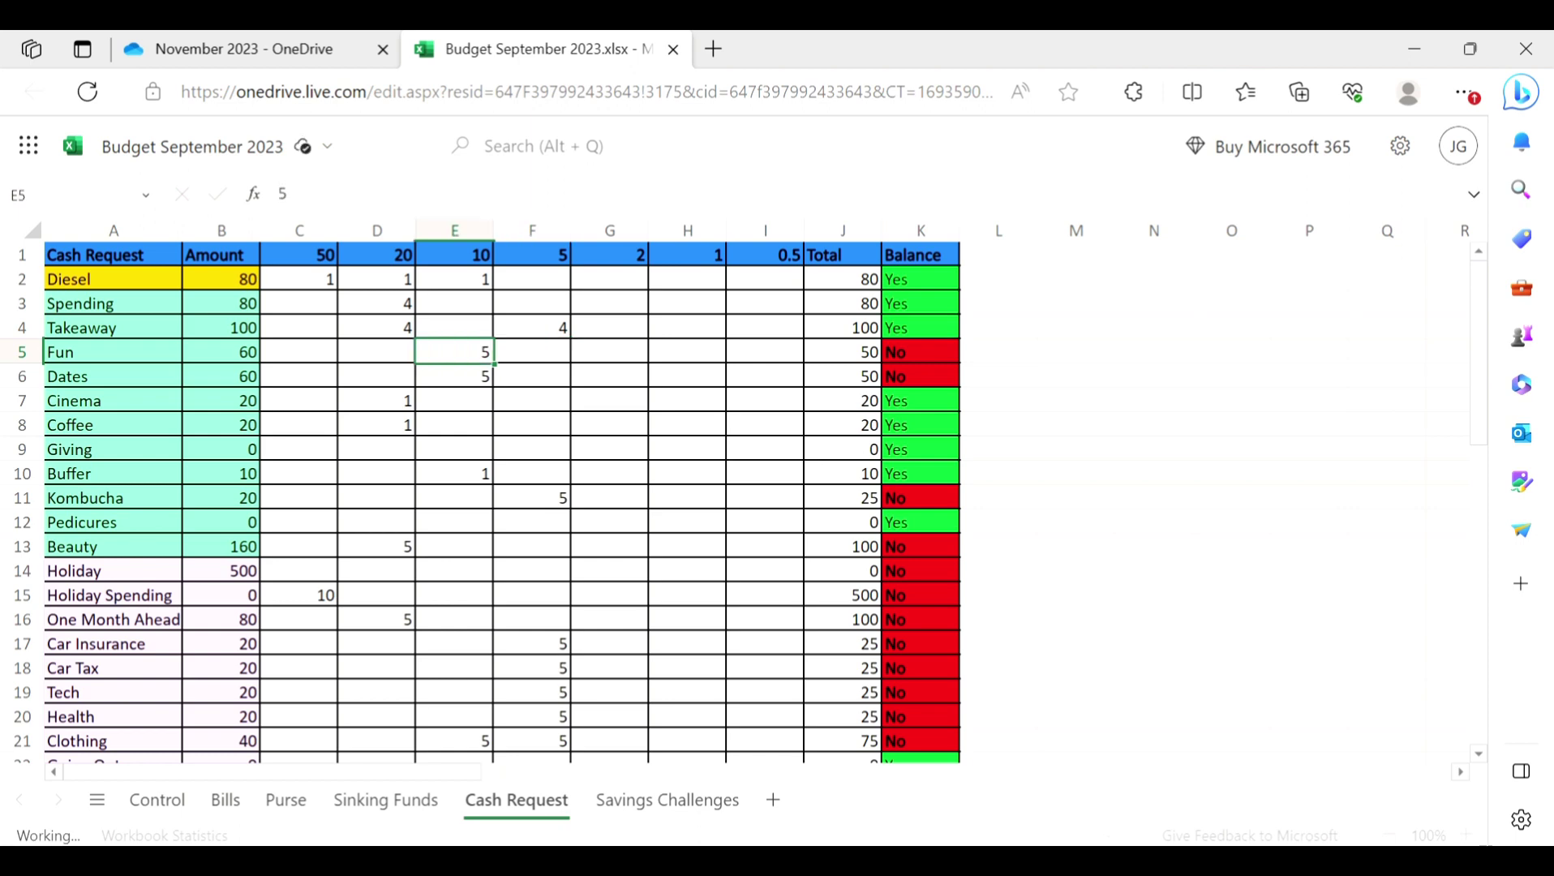
{"action": "type", "text": "4"}
{"action": "key", "text": "Tab"}
{"action": "type", "text": "4"}
{"action": "key", "text": "Return"}
Break down the Dates amount into four 10s and four 5s.
{"action": "left_click", "coordinate": [455, 375]}
{"action": "type", "text": "4"}
{"action": "key", "text": "Tab"}
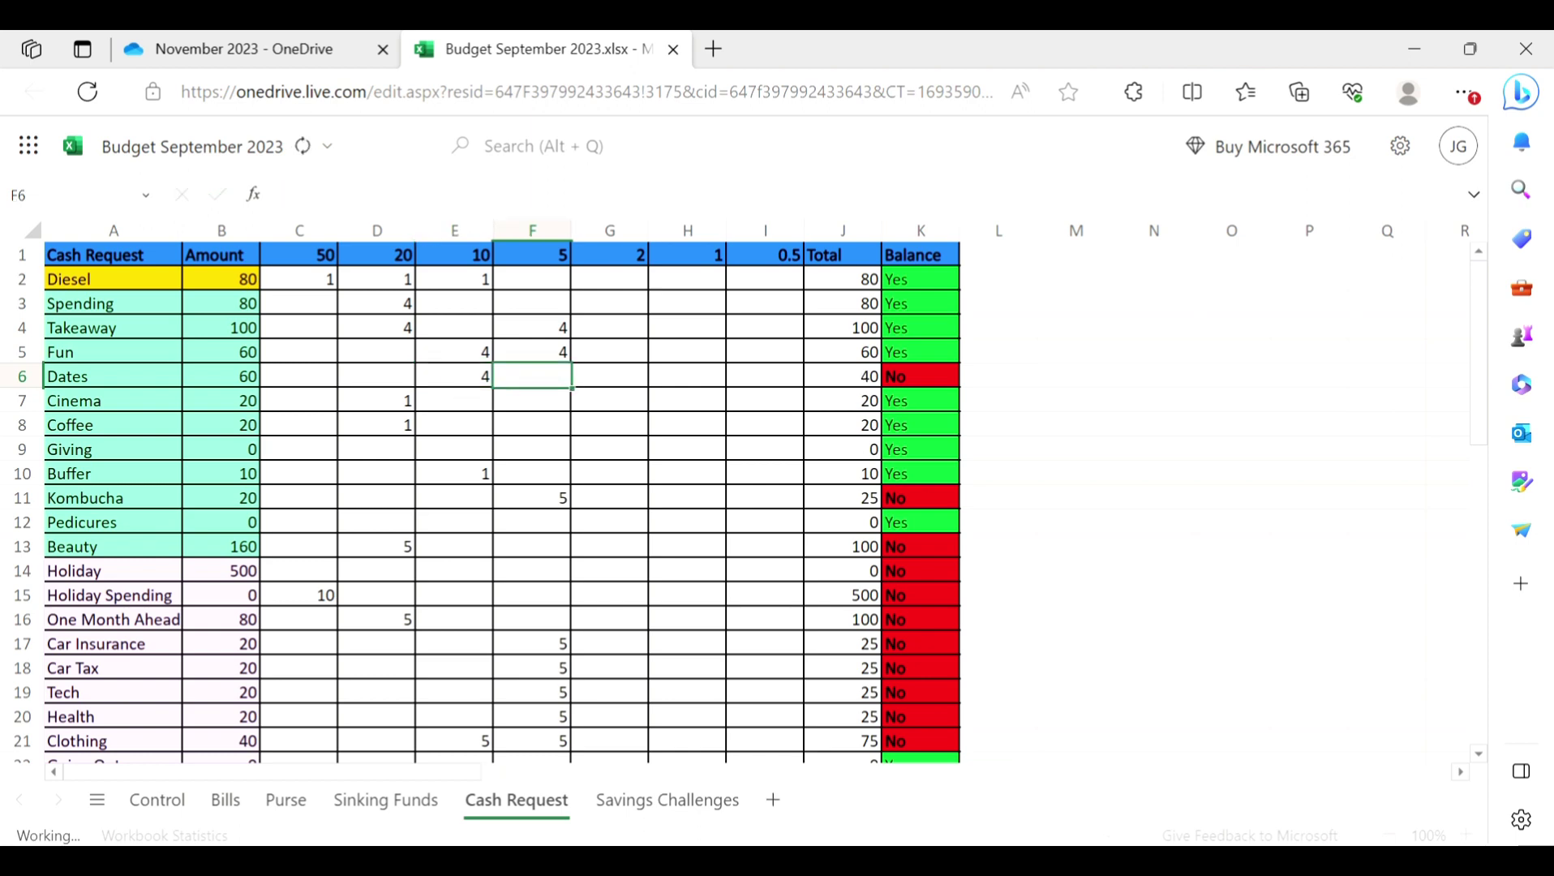
{"action": "type", "text": "4"}
{"action": "key", "text": "Tab"}
{"action": "key", "text": "Return"}
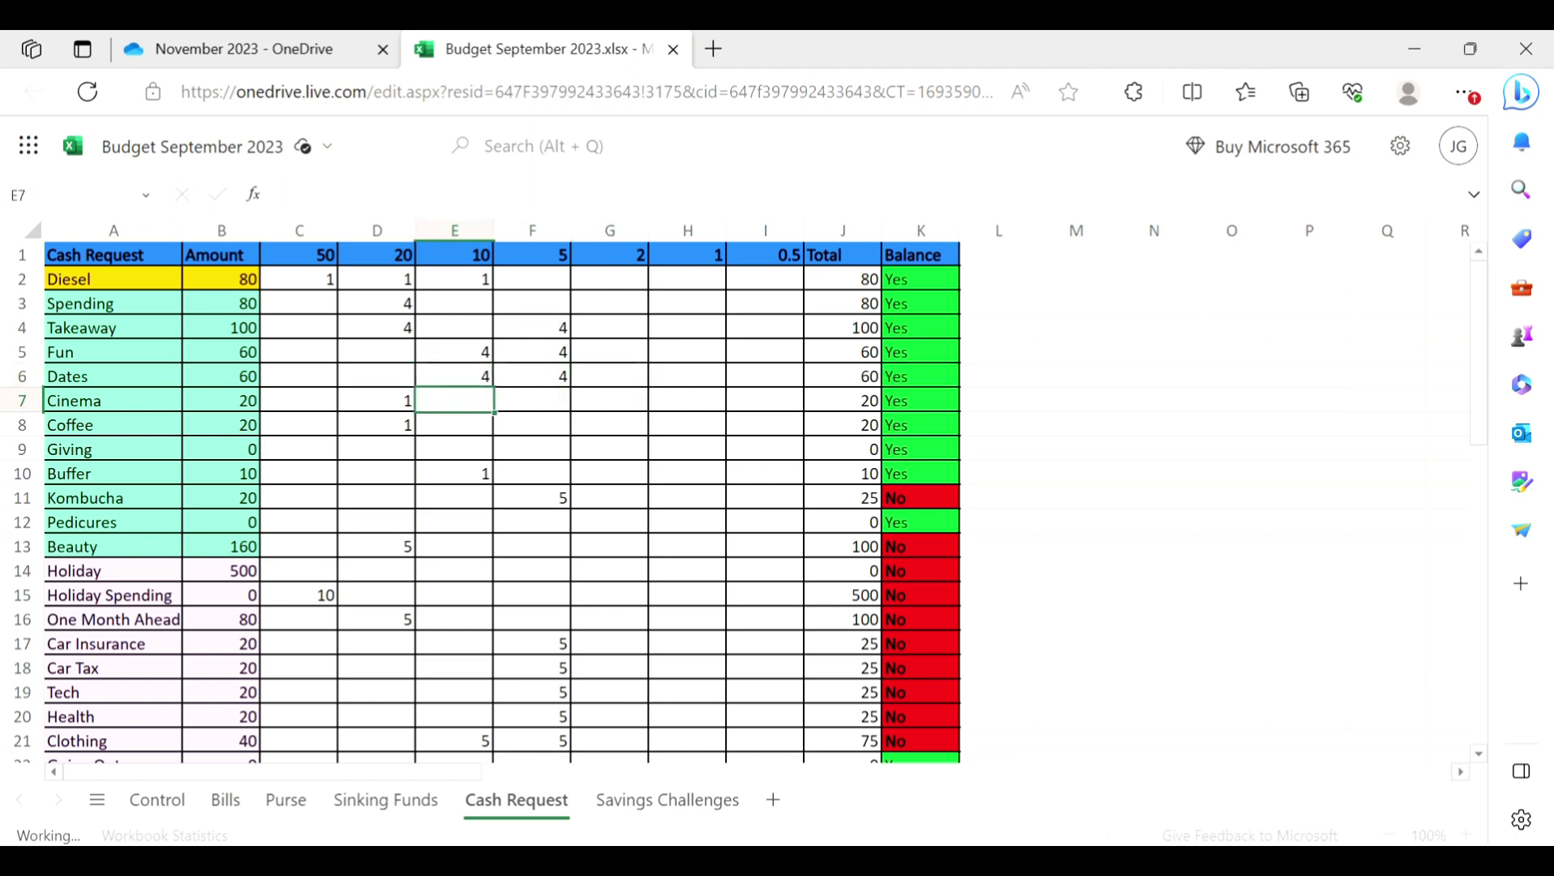
Set the count of 5s in the Kombucha row to 4.
{"action": "left_click", "coordinate": [377, 400]}
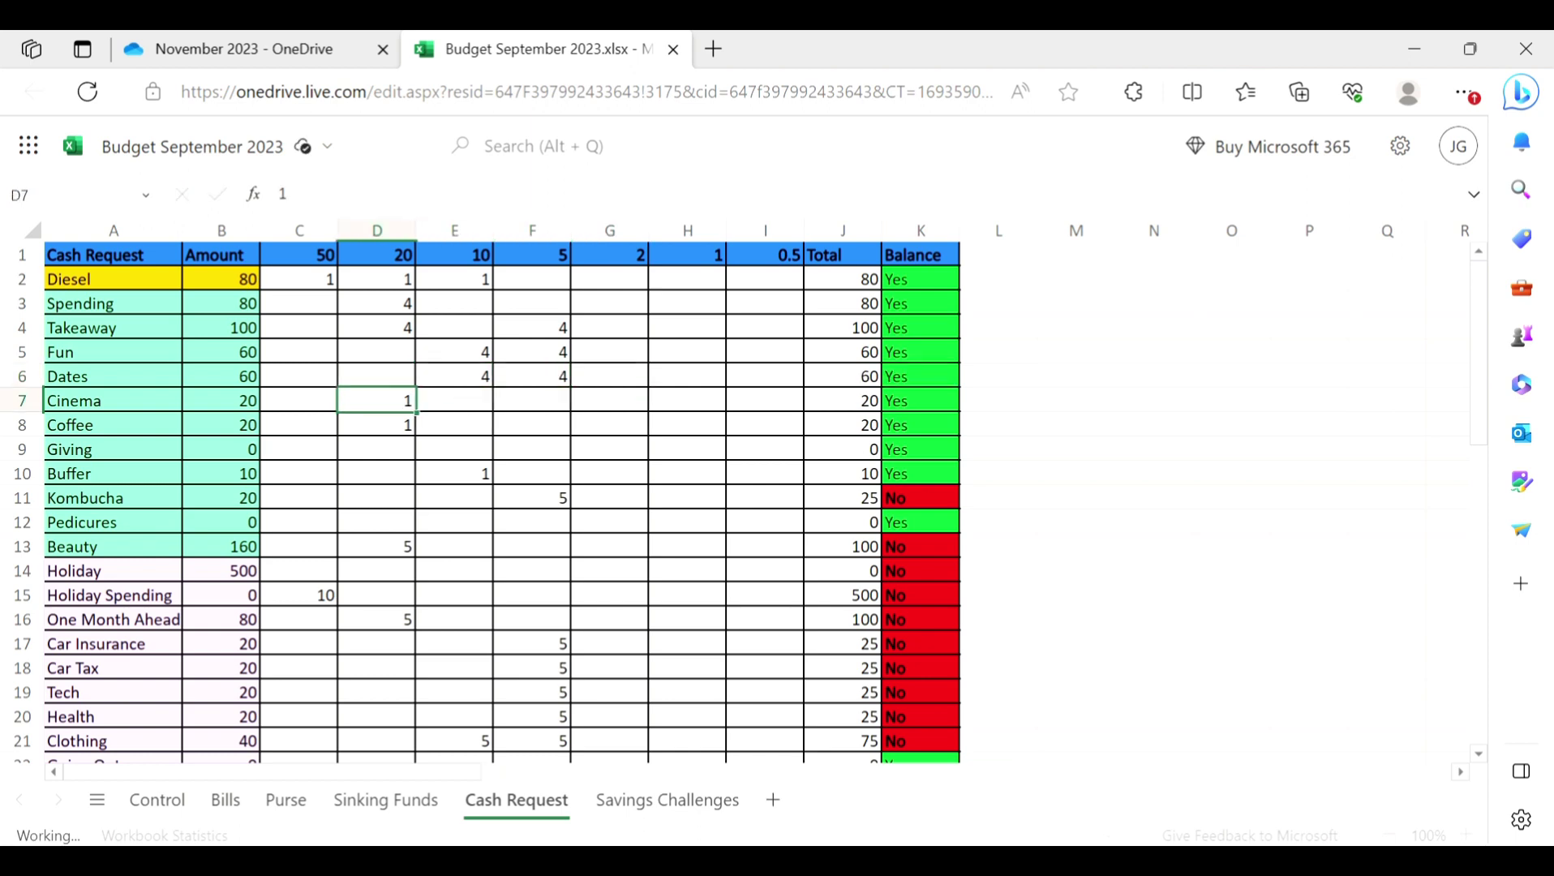
{"action": "key", "text": "Down"}
{"action": "key", "text": "Down"}
{"action": "key", "text": "Down"}
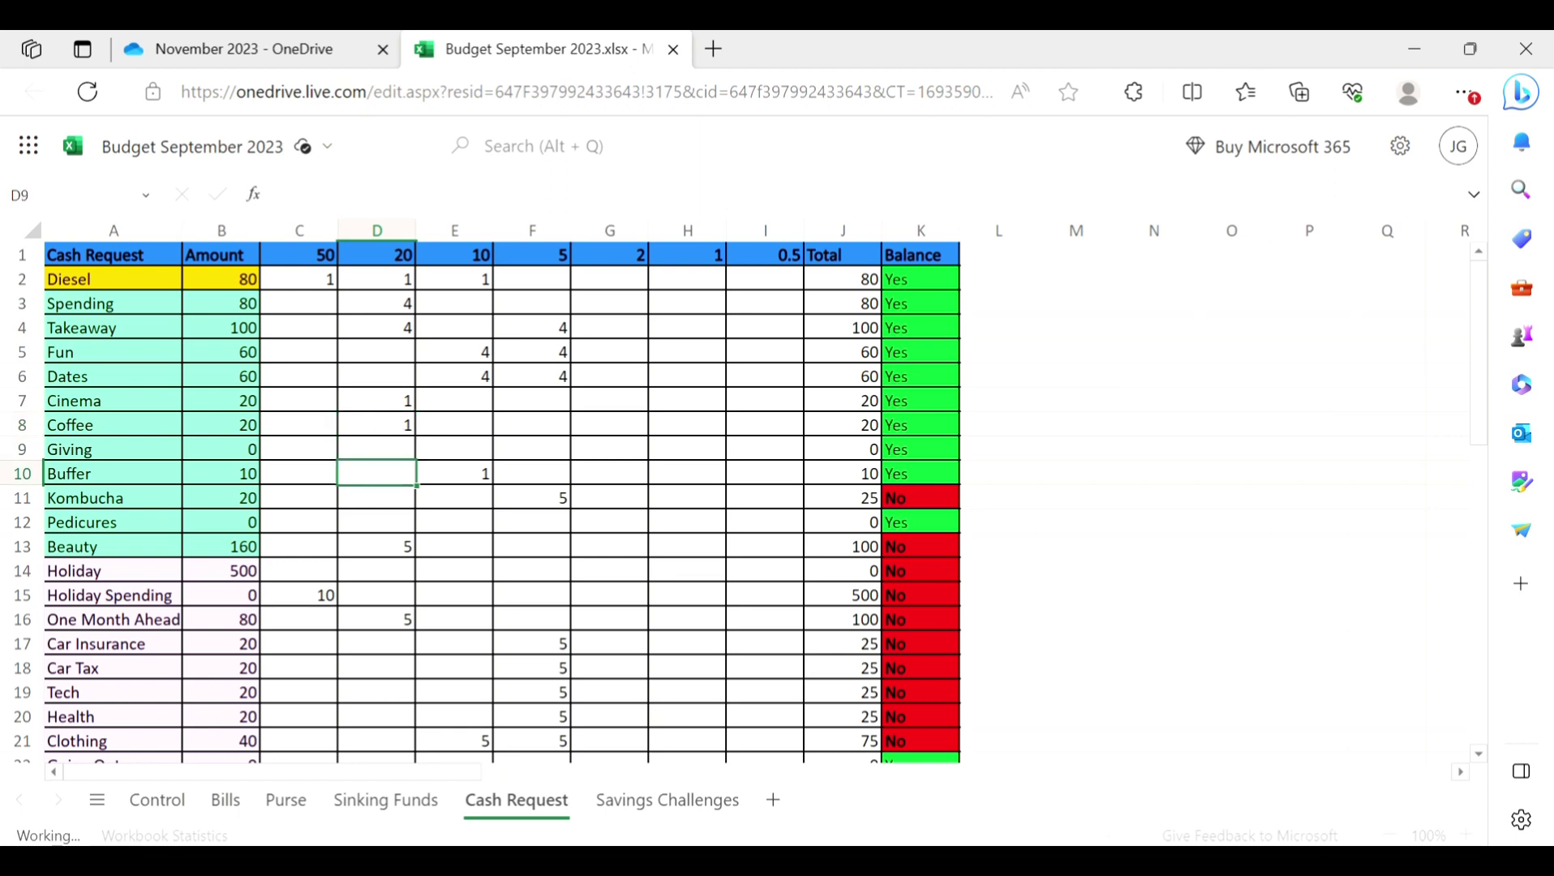
{"action": "key", "text": "Down"}
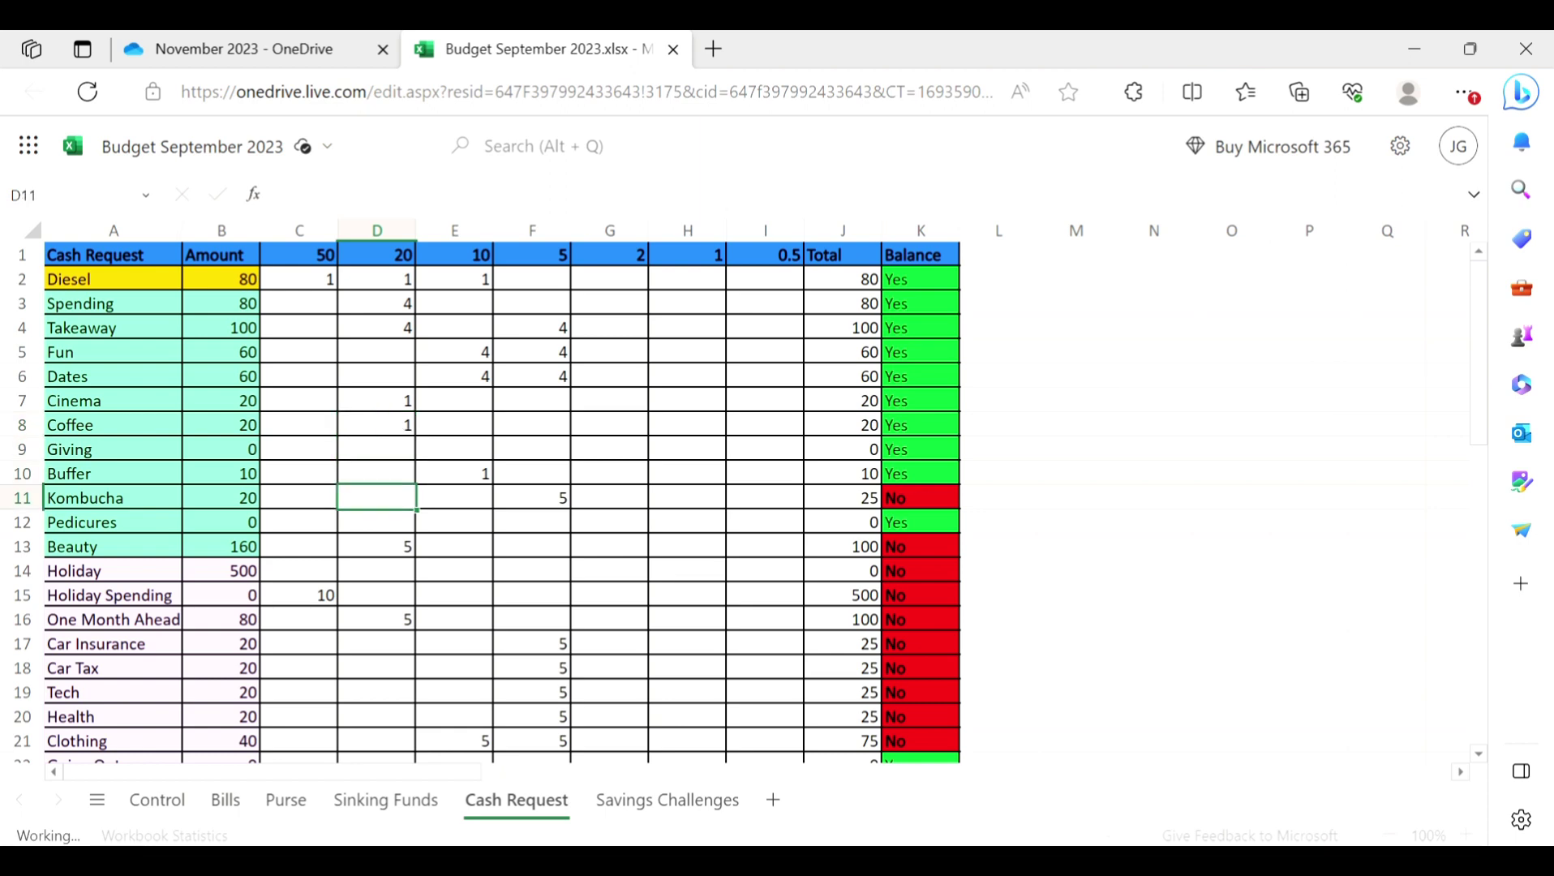
{"action": "key", "text": "Right"}
{"action": "key", "text": "Right"}
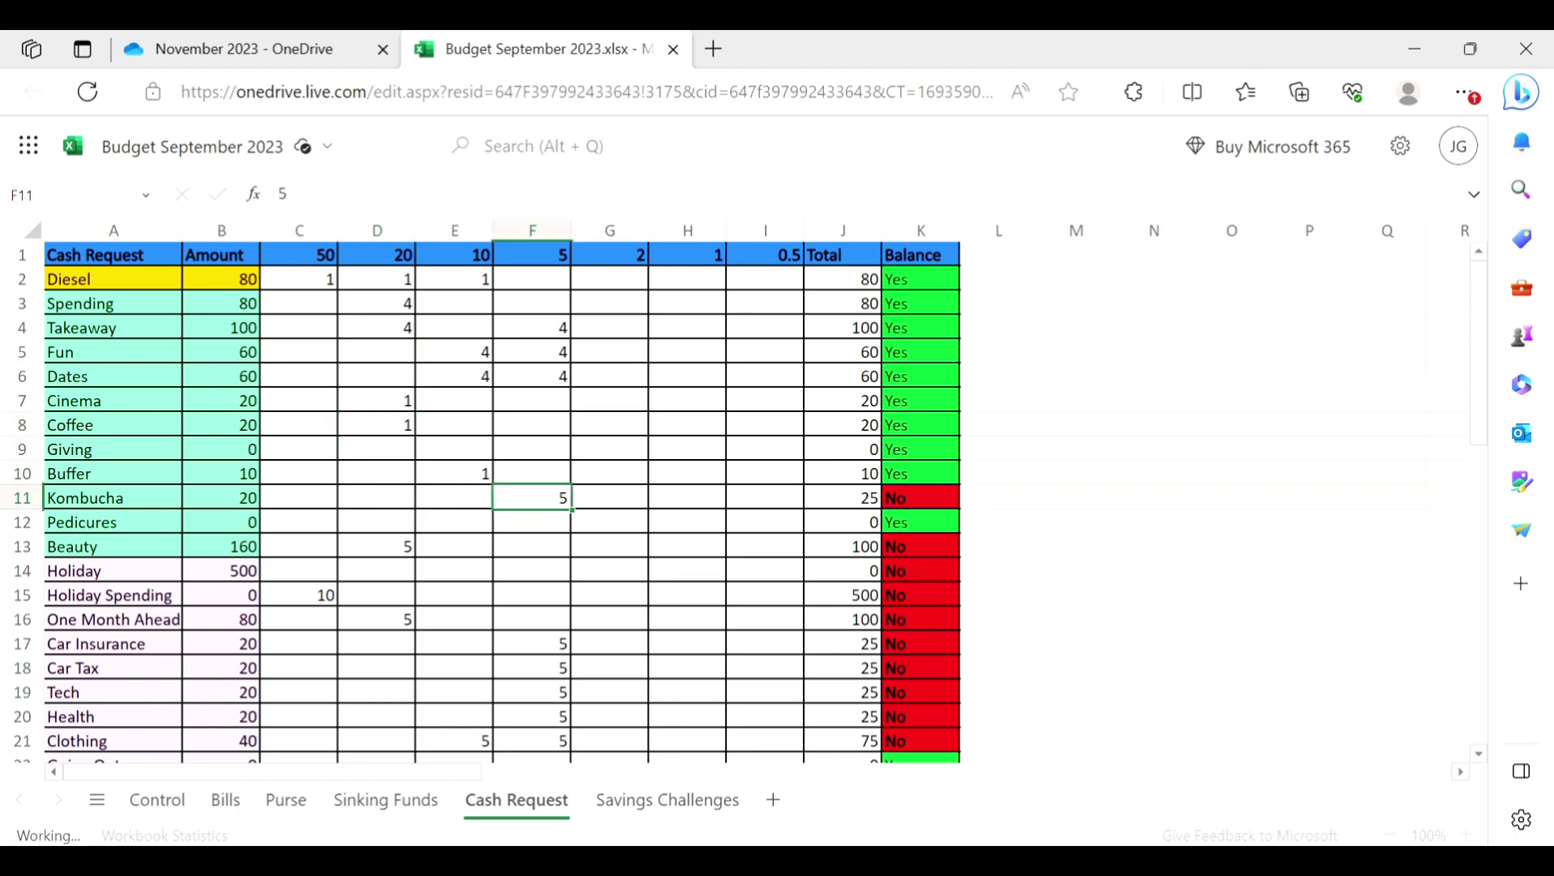
{"action": "type", "text": "4"}
{"action": "key", "text": "Return"}
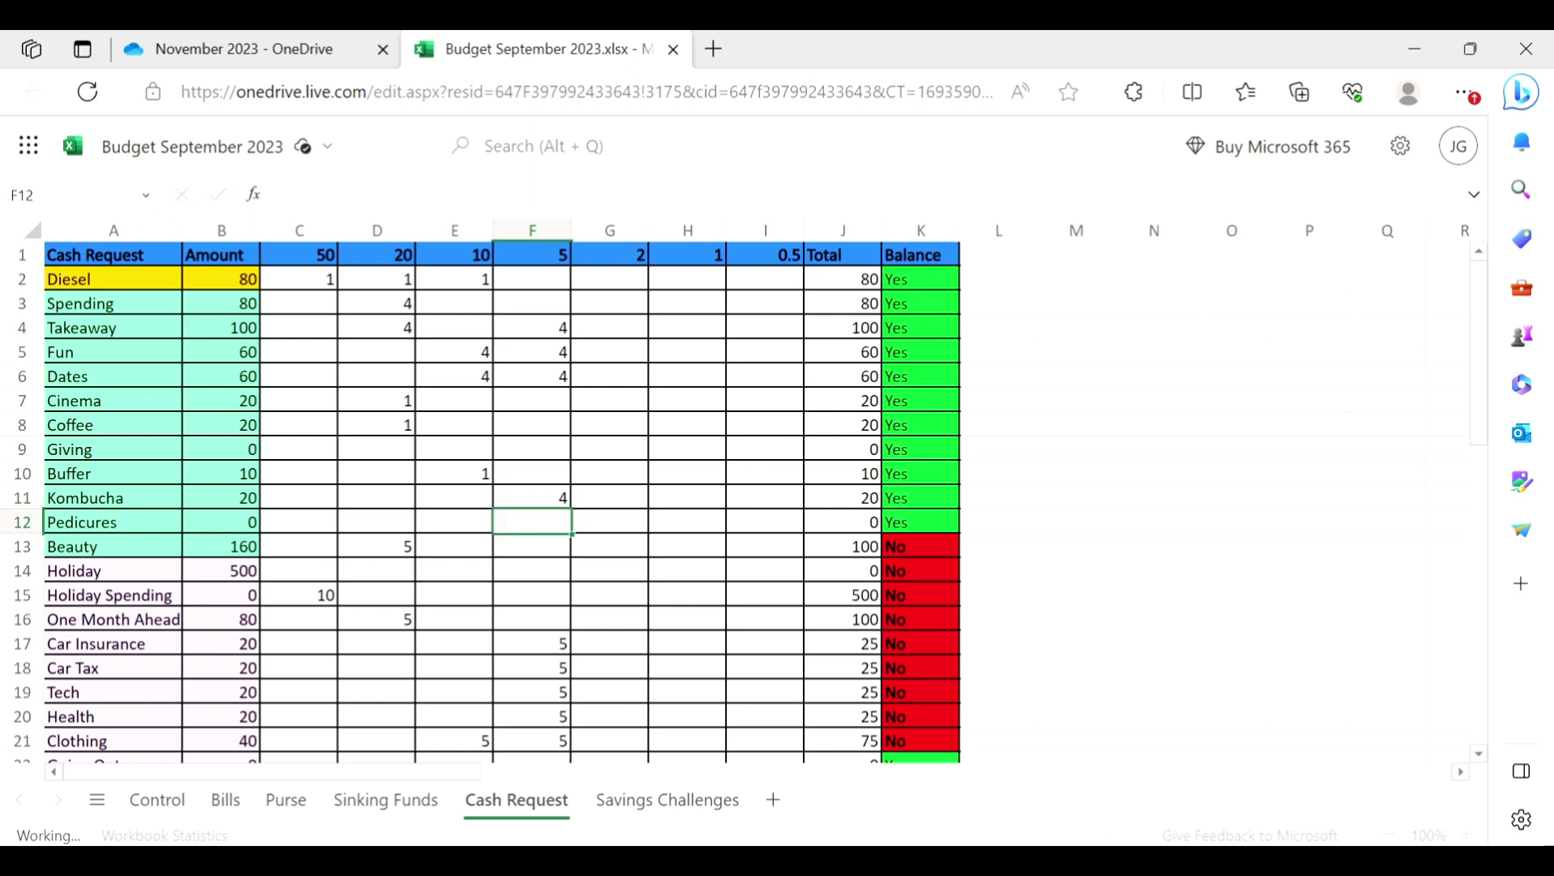
Set Beauty's count of 20s to 8 and fill Holiday's counts of 50s, 20s and 5s with 8 each.
{"action": "key", "text": "Down"}
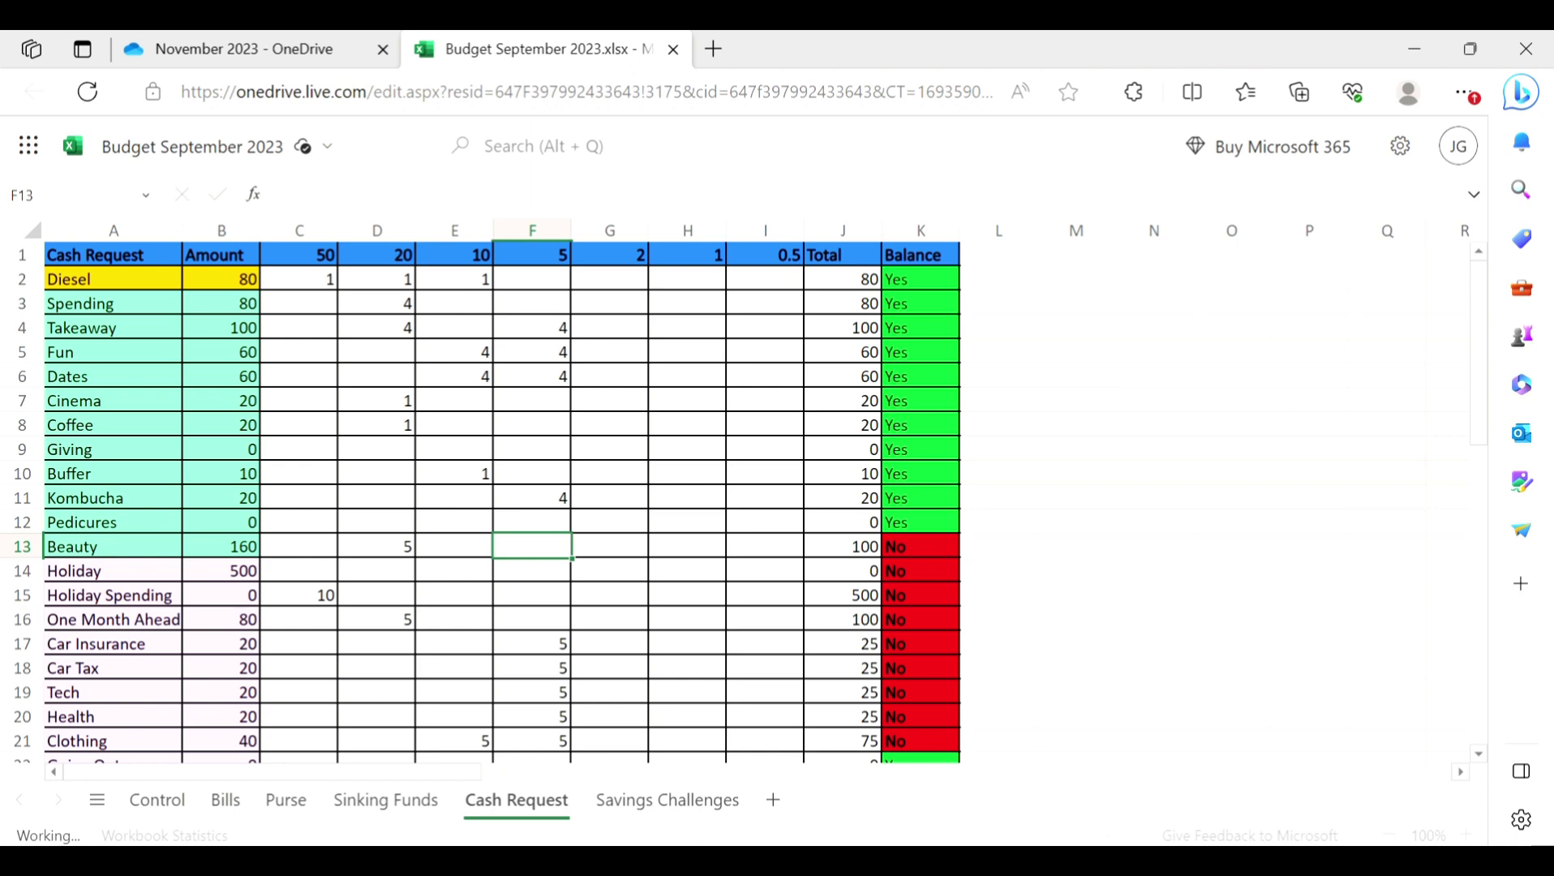
{"action": "key", "text": "Left"}
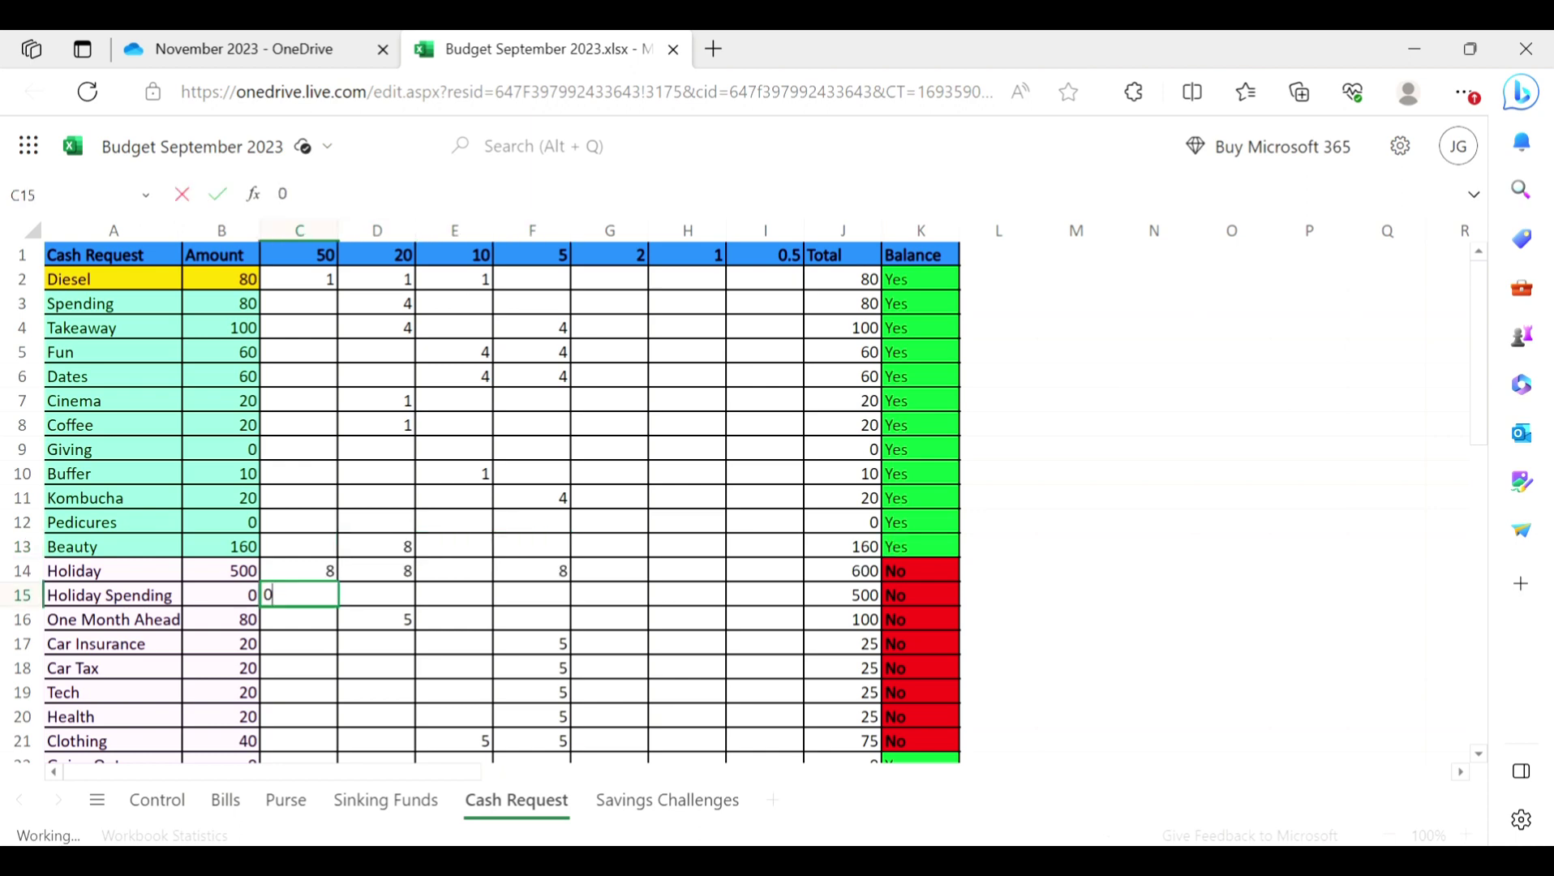
Clear Holiday Spending's count of 50s and set One Month Ahead's count of 20s to 4.
{"action": "key", "text": "BackSpace"}
{"action": "key", "text": "Return"}
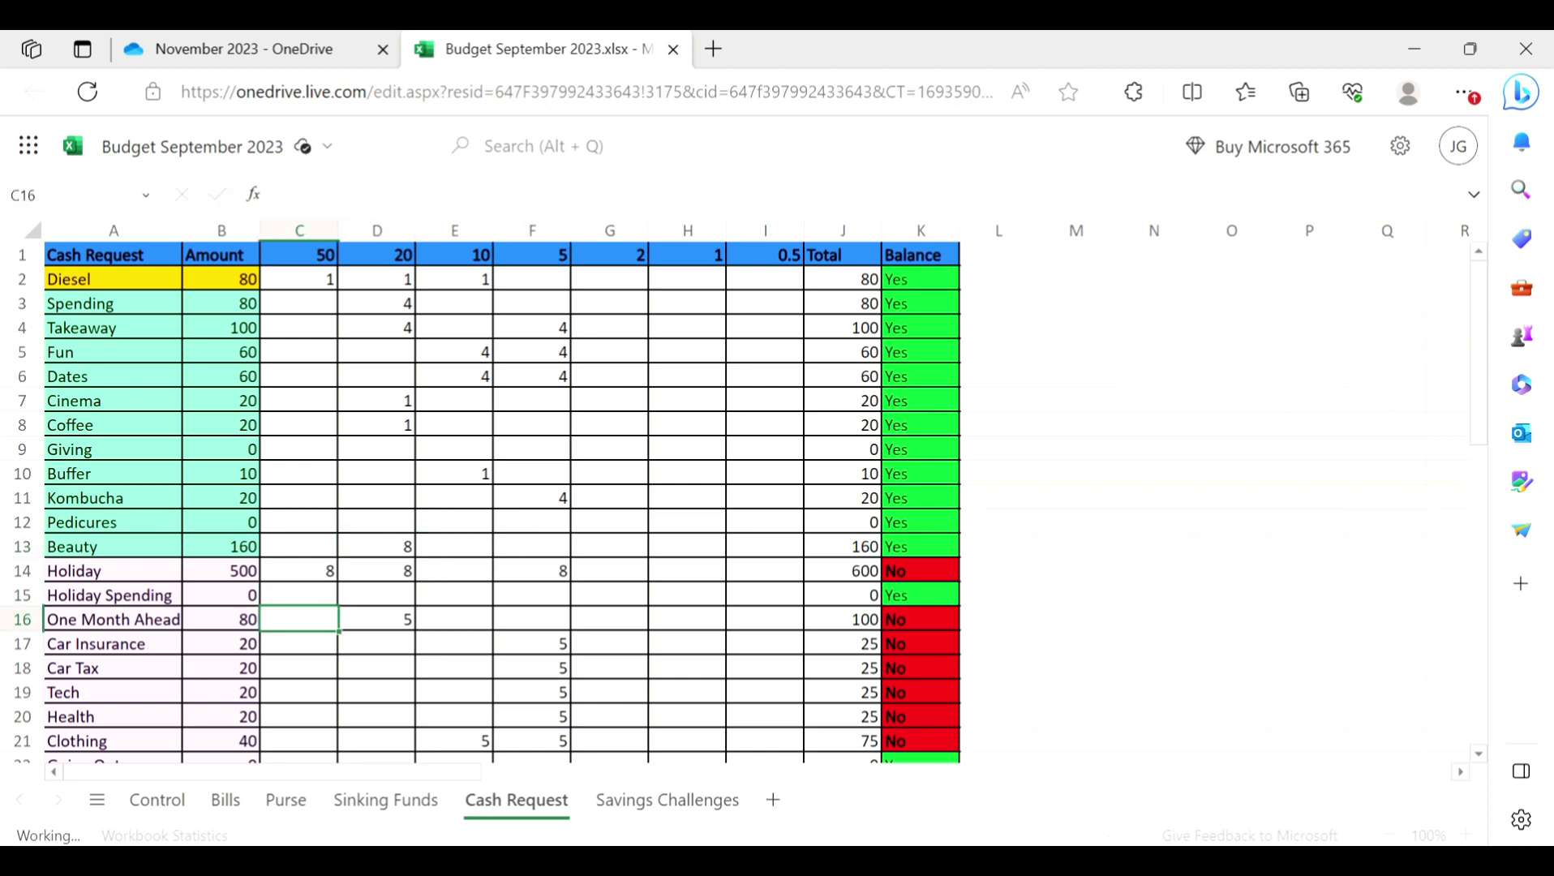
{"action": "key", "text": "Right"}
{"action": "type", "text": "4"}
{"action": "key", "text": "Return"}
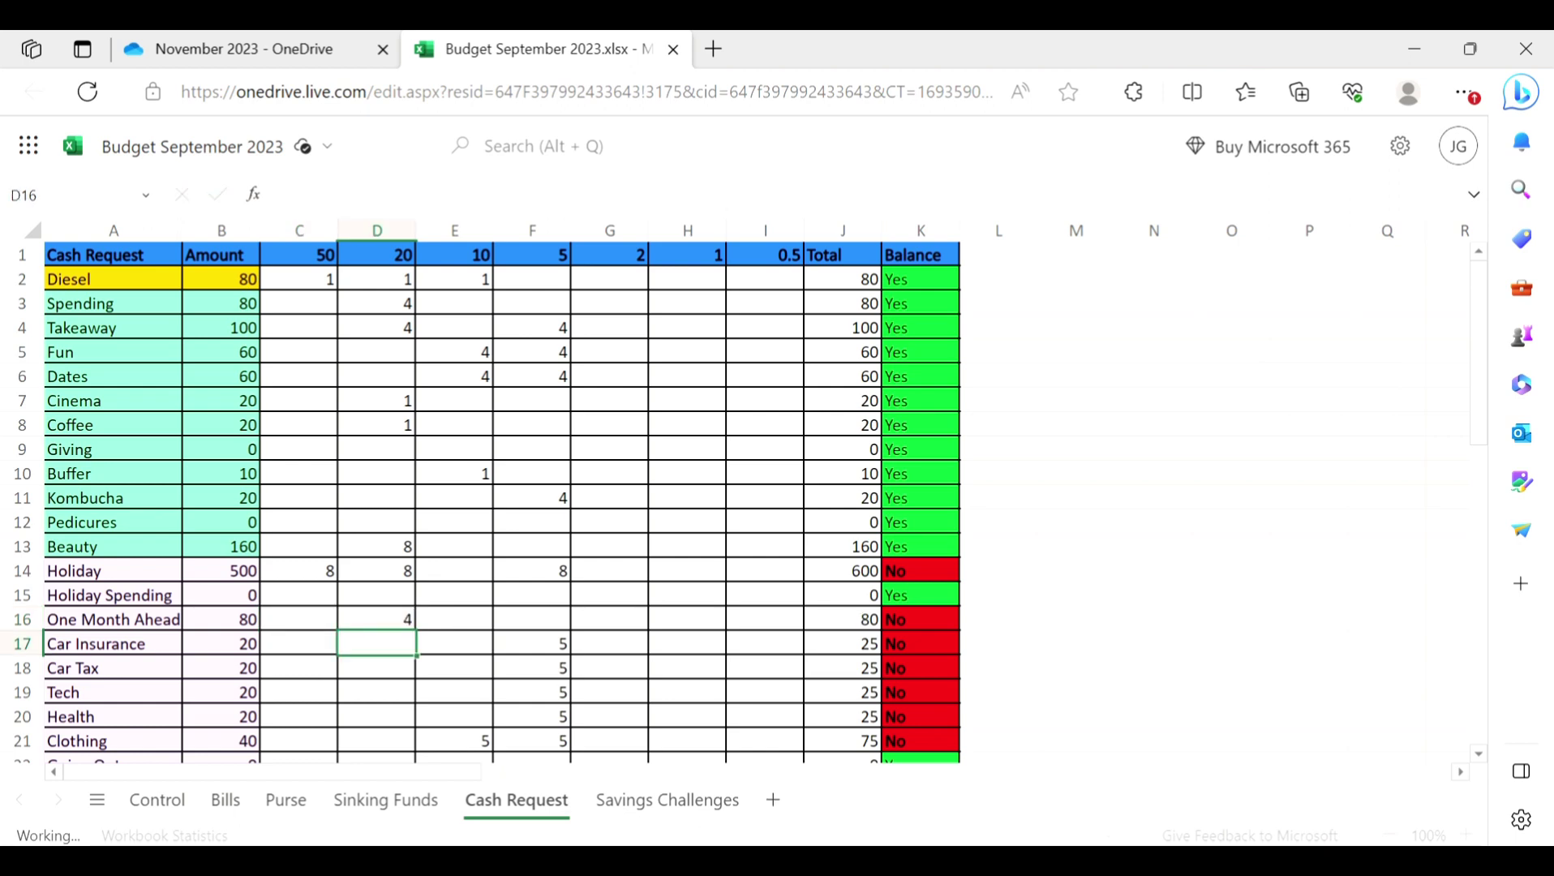
Set the count of 5s to 4 in each row from Car Insurance through Clothing.
{"action": "key", "text": "Right"}
{"action": "key", "text": "Right"}
{"action": "key", "text": "Right"}
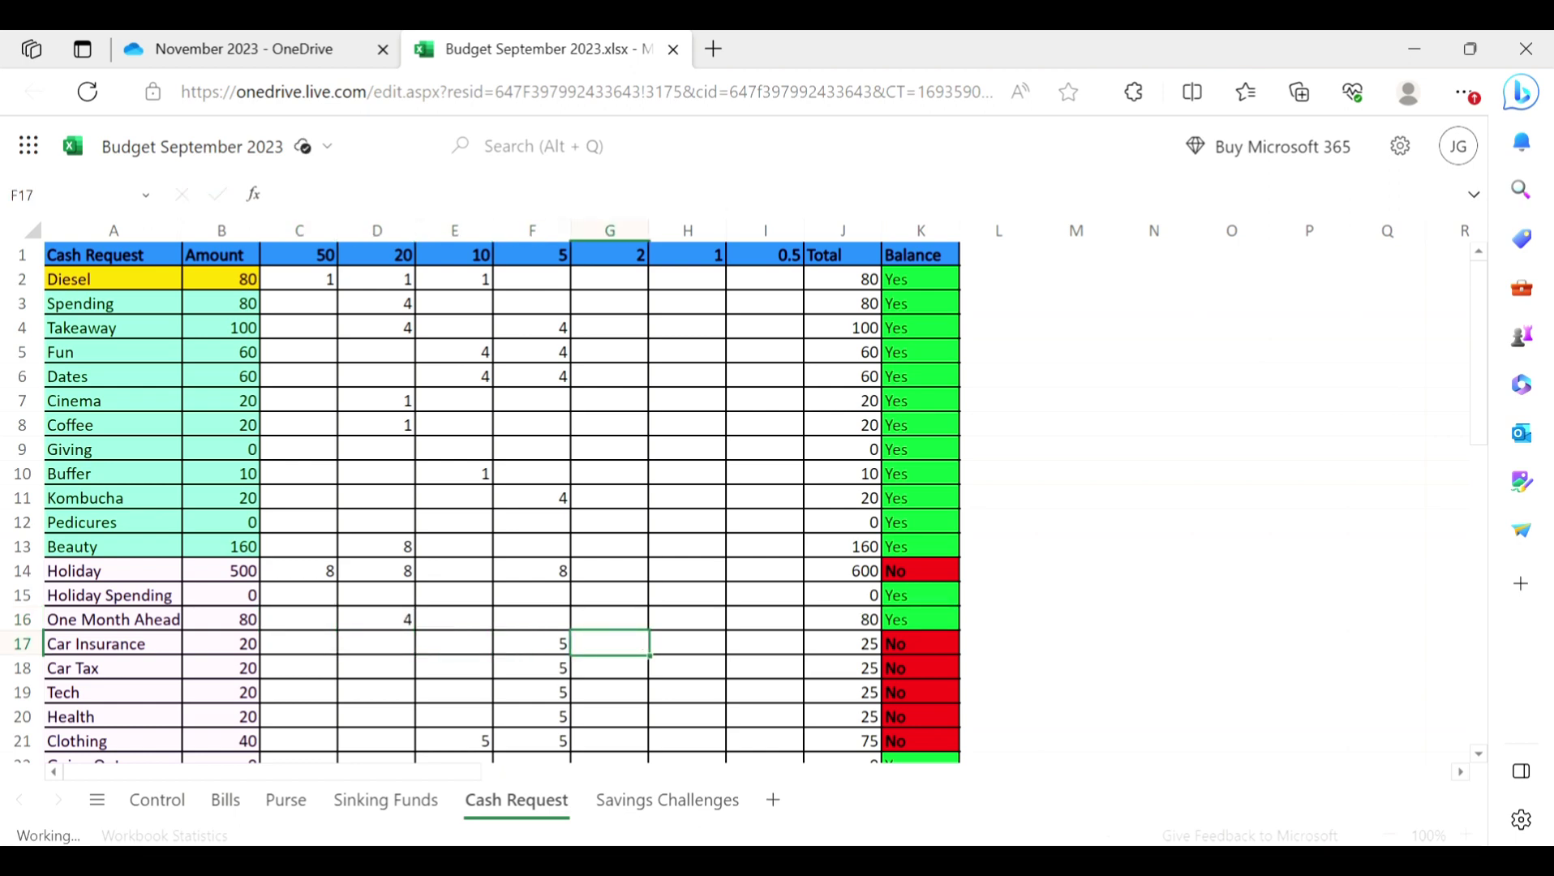
{"action": "key", "text": "Left"}
{"action": "type", "text": "4"}
{"action": "key", "text": "Return"}
{"action": "type", "text": "4"}
{"action": "key", "text": "Return"}
{"action": "type", "text": "4"}
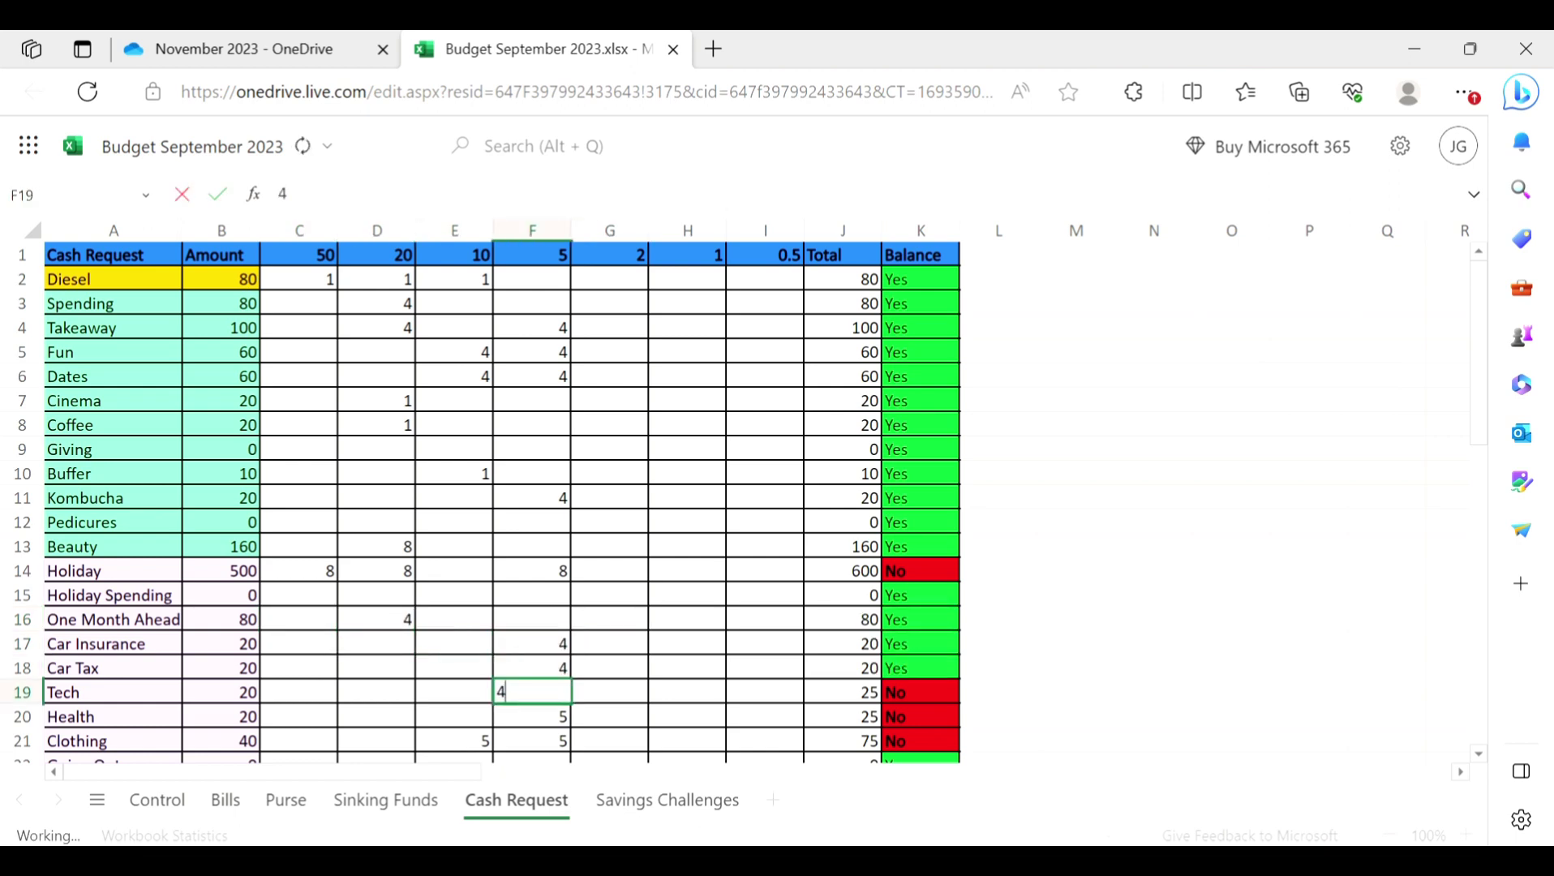
{"action": "key", "text": "Return"}
{"action": "type", "text": "4 4"}
{"action": "key", "text": "Return"}
Set the Clothing row's count of 10s to 4 and clear its count of 5s.
{"action": "key", "text": "Up"}
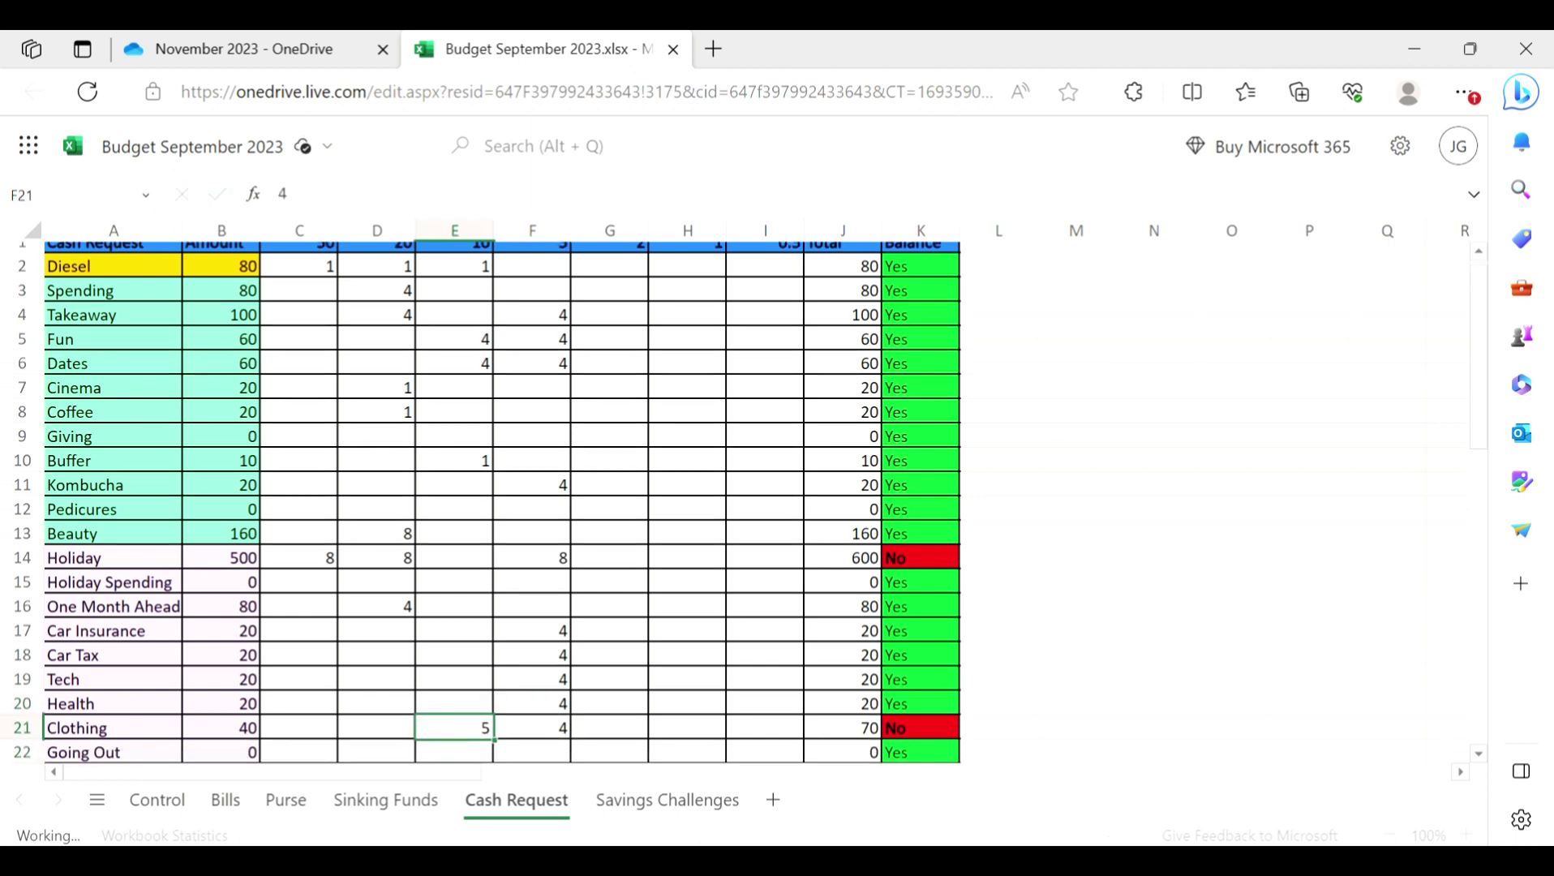
{"action": "key", "text": "Left"}
{"action": "type", "text": "4"}
{"action": "key", "text": "Right"}
{"action": "key", "text": "Delete"}
Set the count of 5s in the Holiday row to 4.
{"action": "key", "text": "Up"}
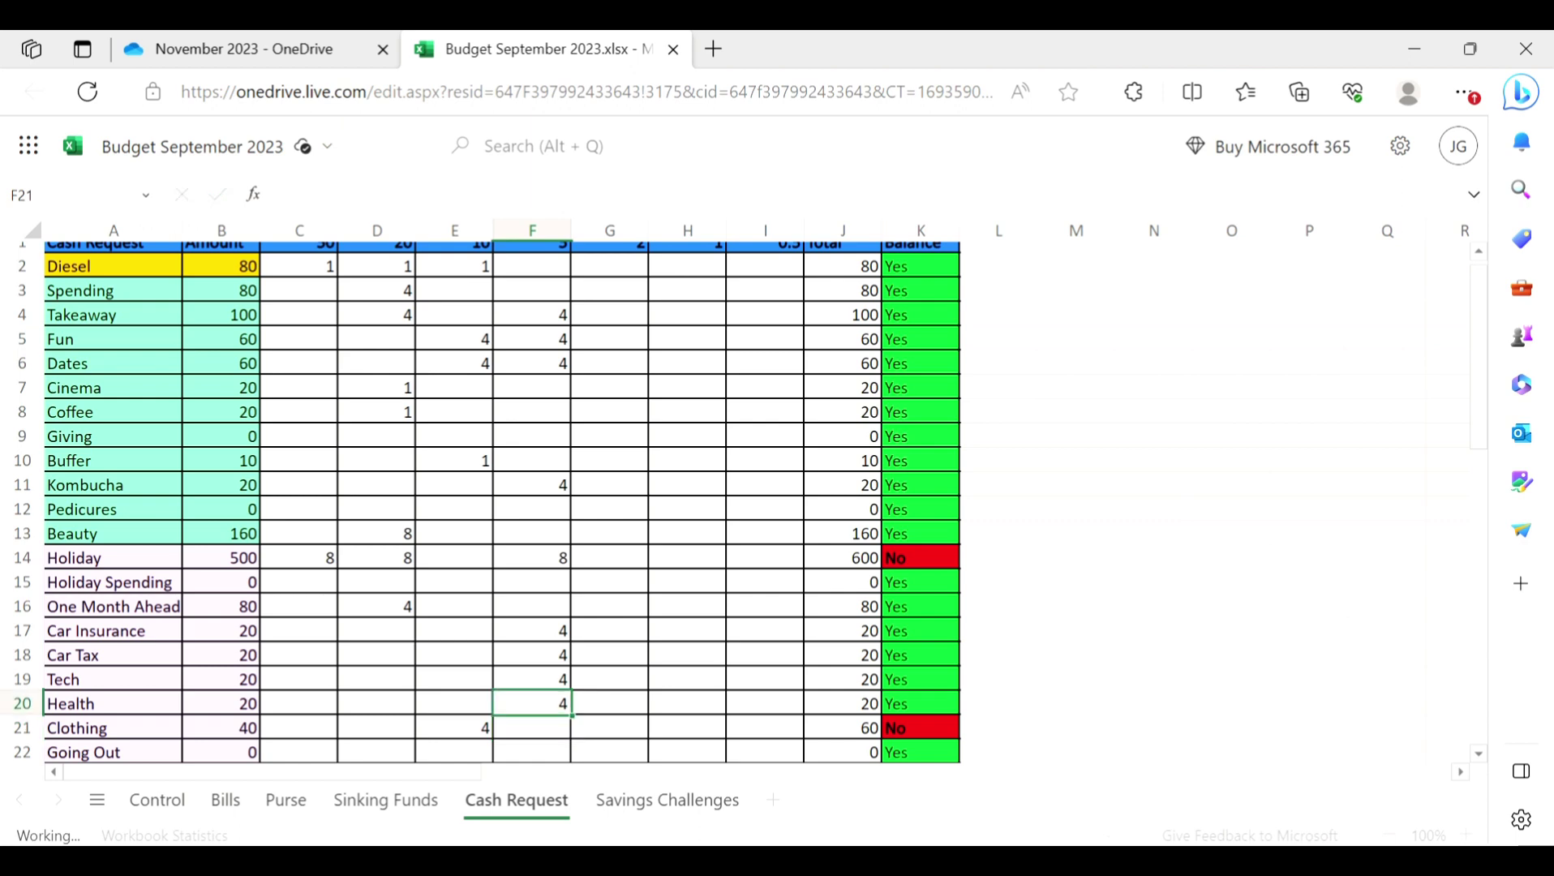
{"action": "key", "text": "Up"}
{"action": "key", "text": "Up"}
{"action": "key", "text": "Up"}
{"action": "key", "text": "Up"}
{"action": "key", "text": "Up"}
{"action": "key", "text": "Up"}
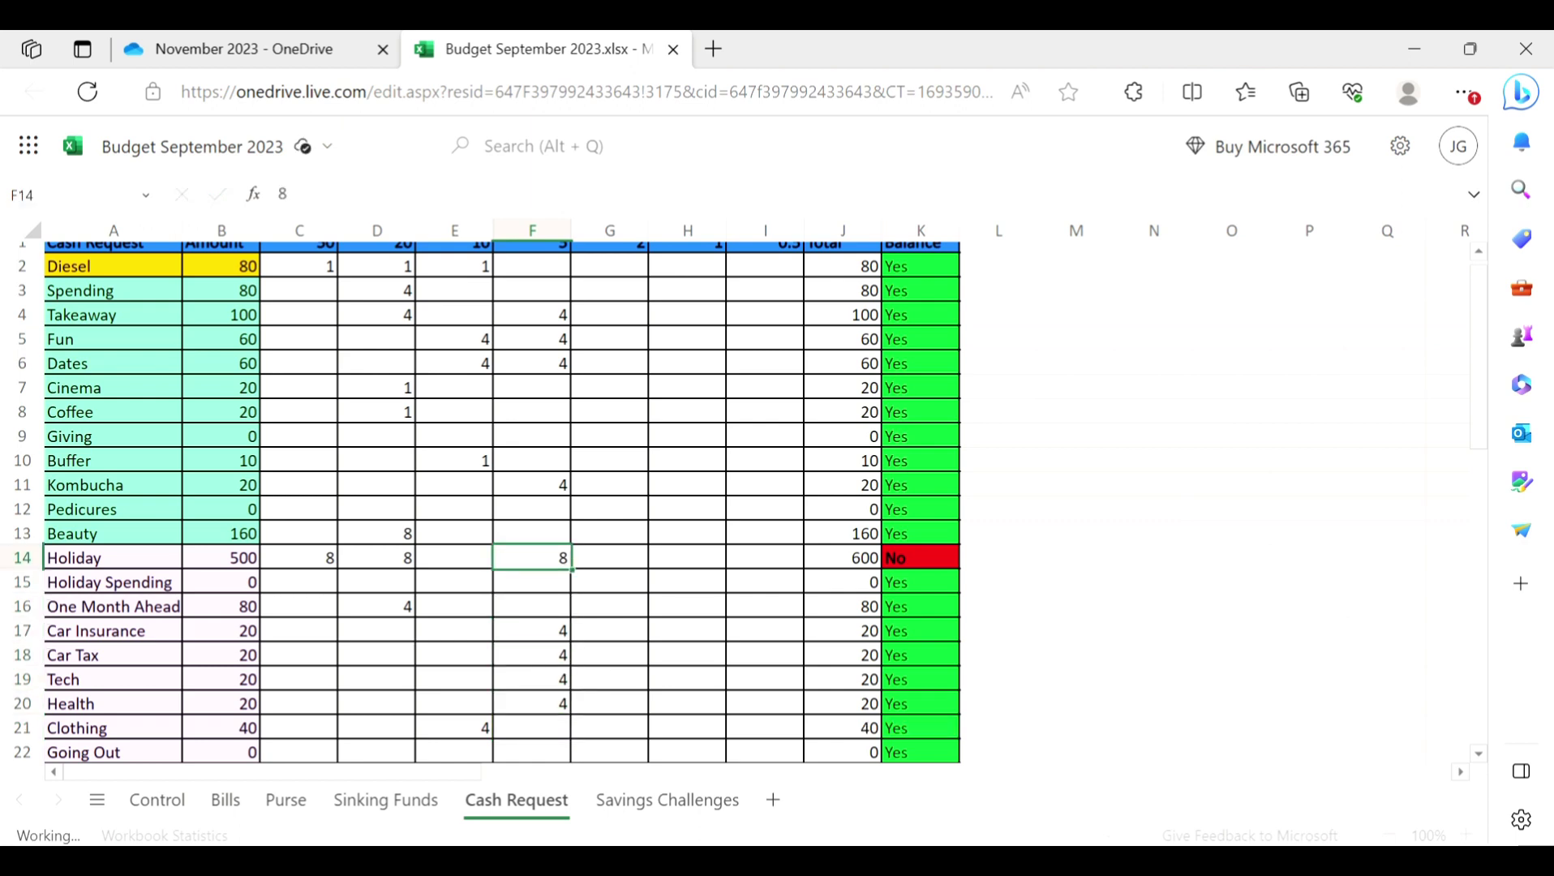
{"action": "type", "text": "4"}
{"action": "key", "text": "Return"}
Set the count of 20s in the Holiday row to 4.
{"action": "key", "text": "Down"}
{"action": "key", "text": "Down"}
{"action": "key", "text": "Down"}
{"action": "key", "text": "Down"}
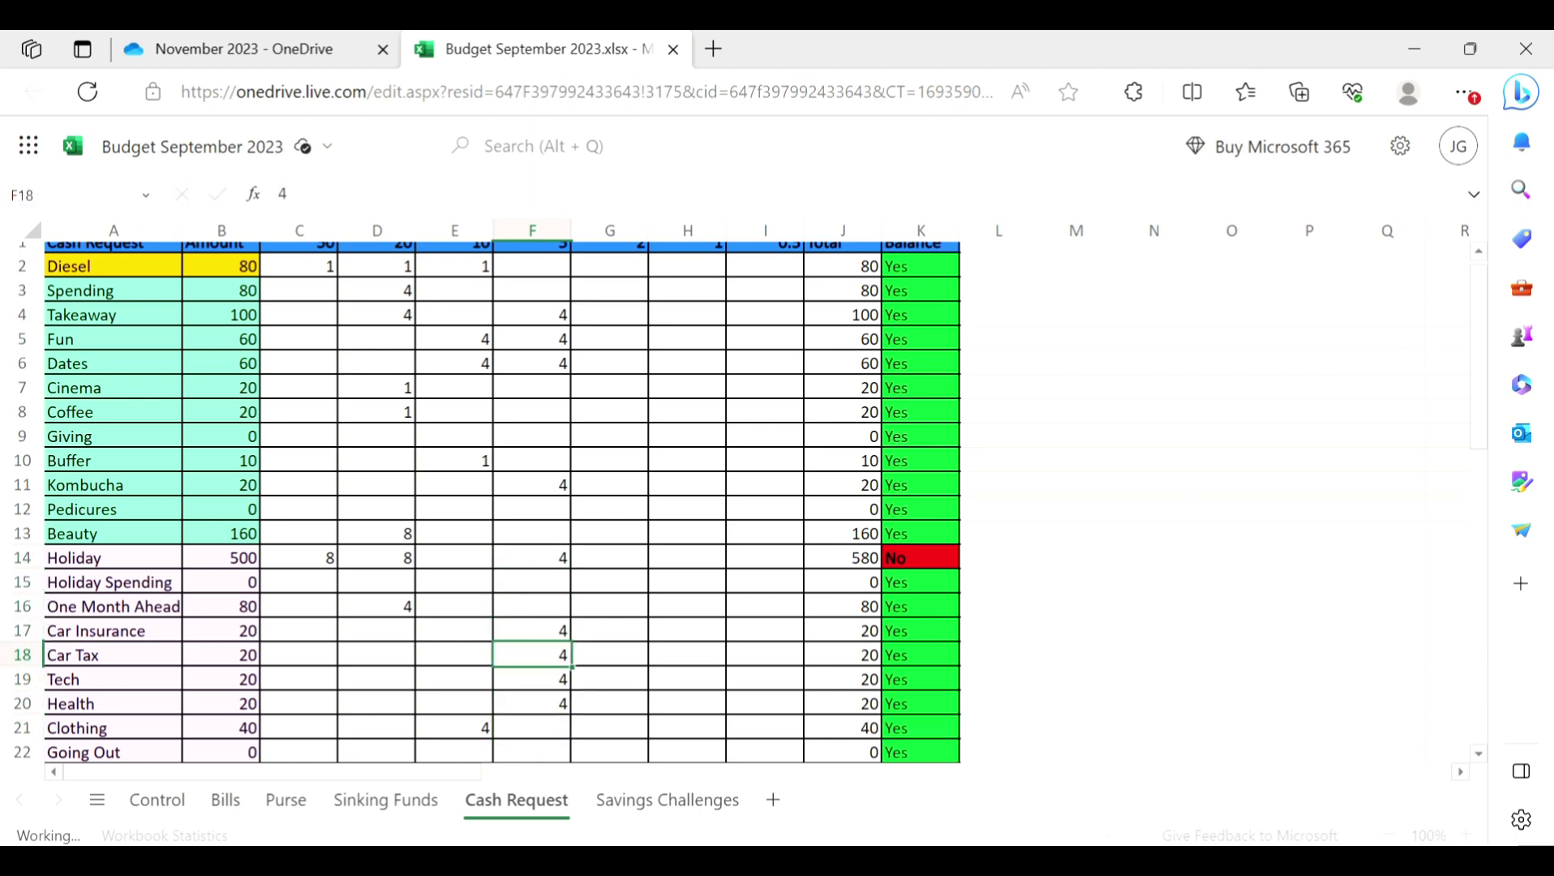
{"action": "key", "text": "Up"}
{"action": "key", "text": "Up"}
{"action": "key", "text": "Up"}
{"action": "key", "text": "Up"}
{"action": "key", "text": "Up"}
{"action": "key", "text": "Left"}
{"action": "key", "text": "Left"}
{"action": "key", "text": "Left"}
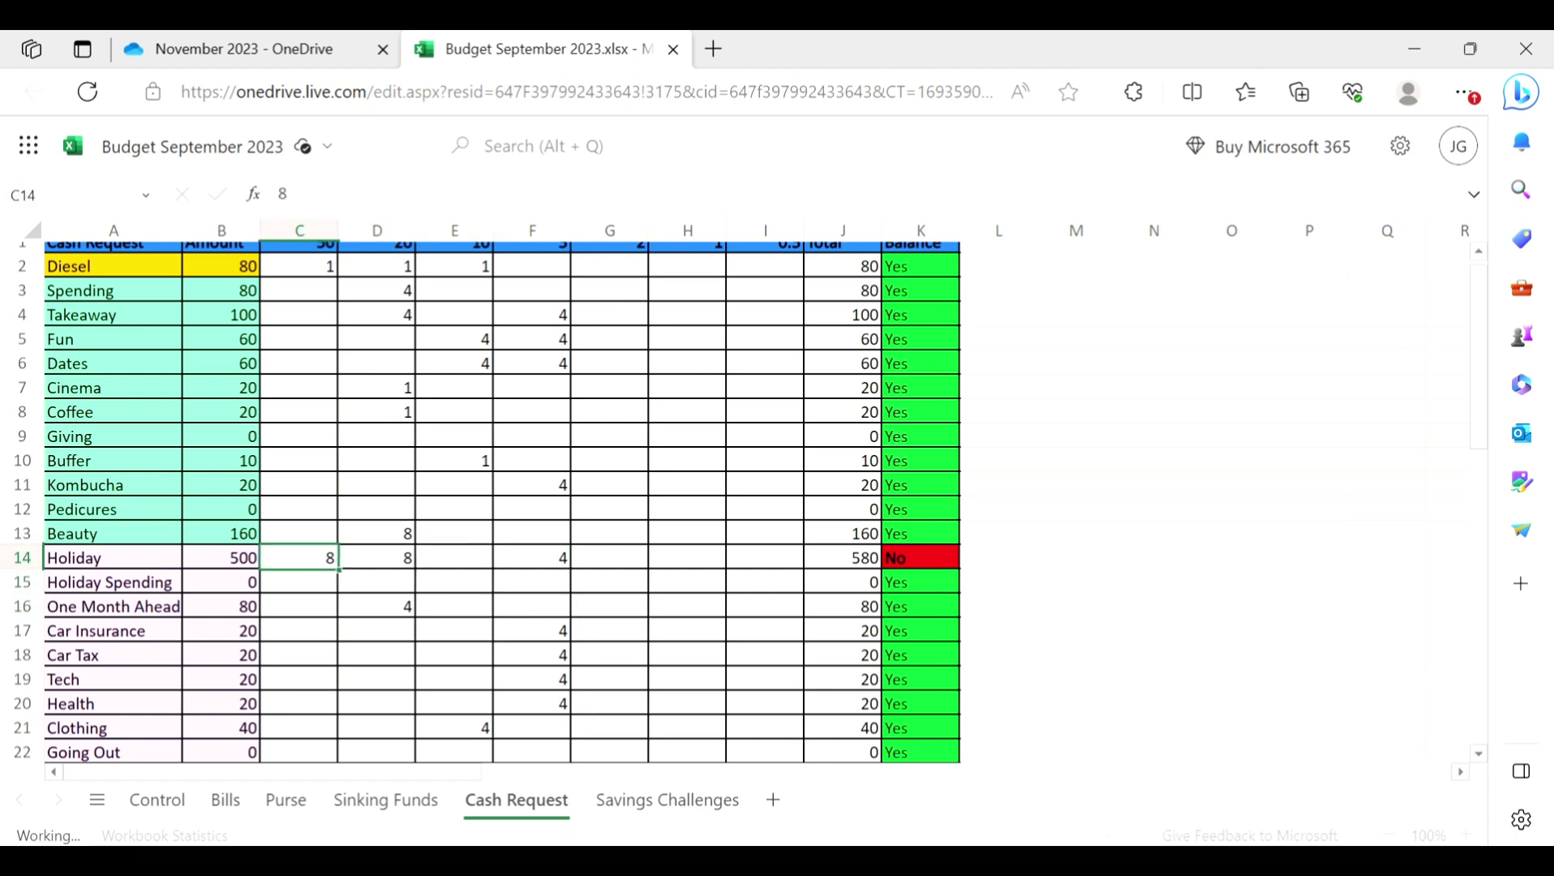
{"action": "key", "text": "Right"}
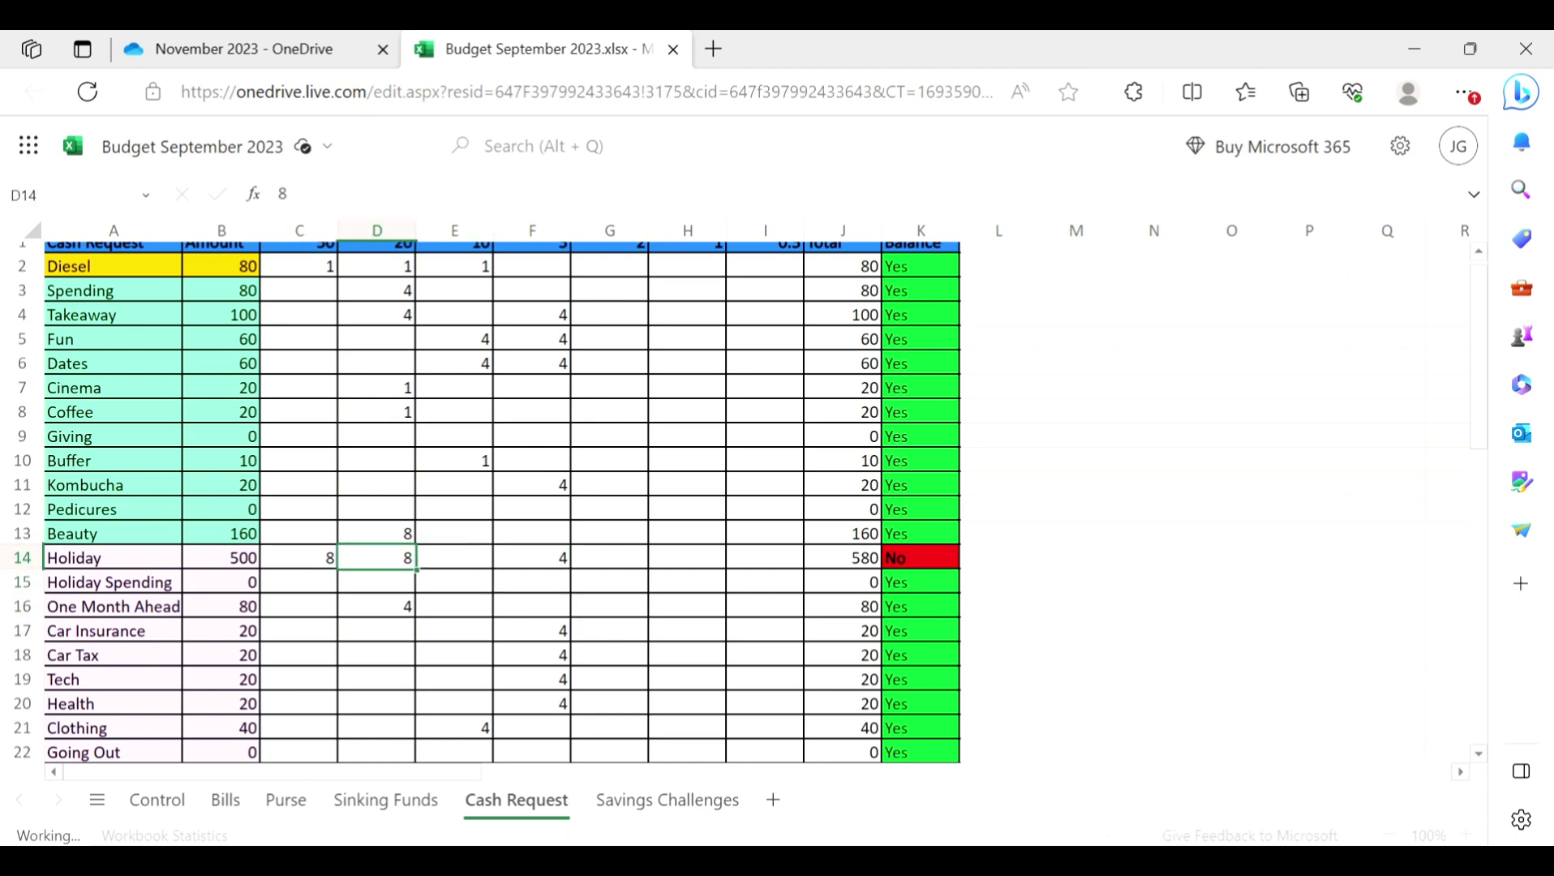
{"action": "type", "text": "4"}
{"action": "key", "text": "Return"}
Clear the count of 10s in the Christmas row.
{"action": "key", "text": "Down"}
{"action": "key", "text": "Down"}
{"action": "key", "text": "Down"}
{"action": "key", "text": "Down"}
{"action": "key", "text": "Down"}
{"action": "key", "text": "Down"}
{"action": "key", "text": "Down"}
{"action": "key", "text": "Down"}
{"action": "key", "text": "Down"}
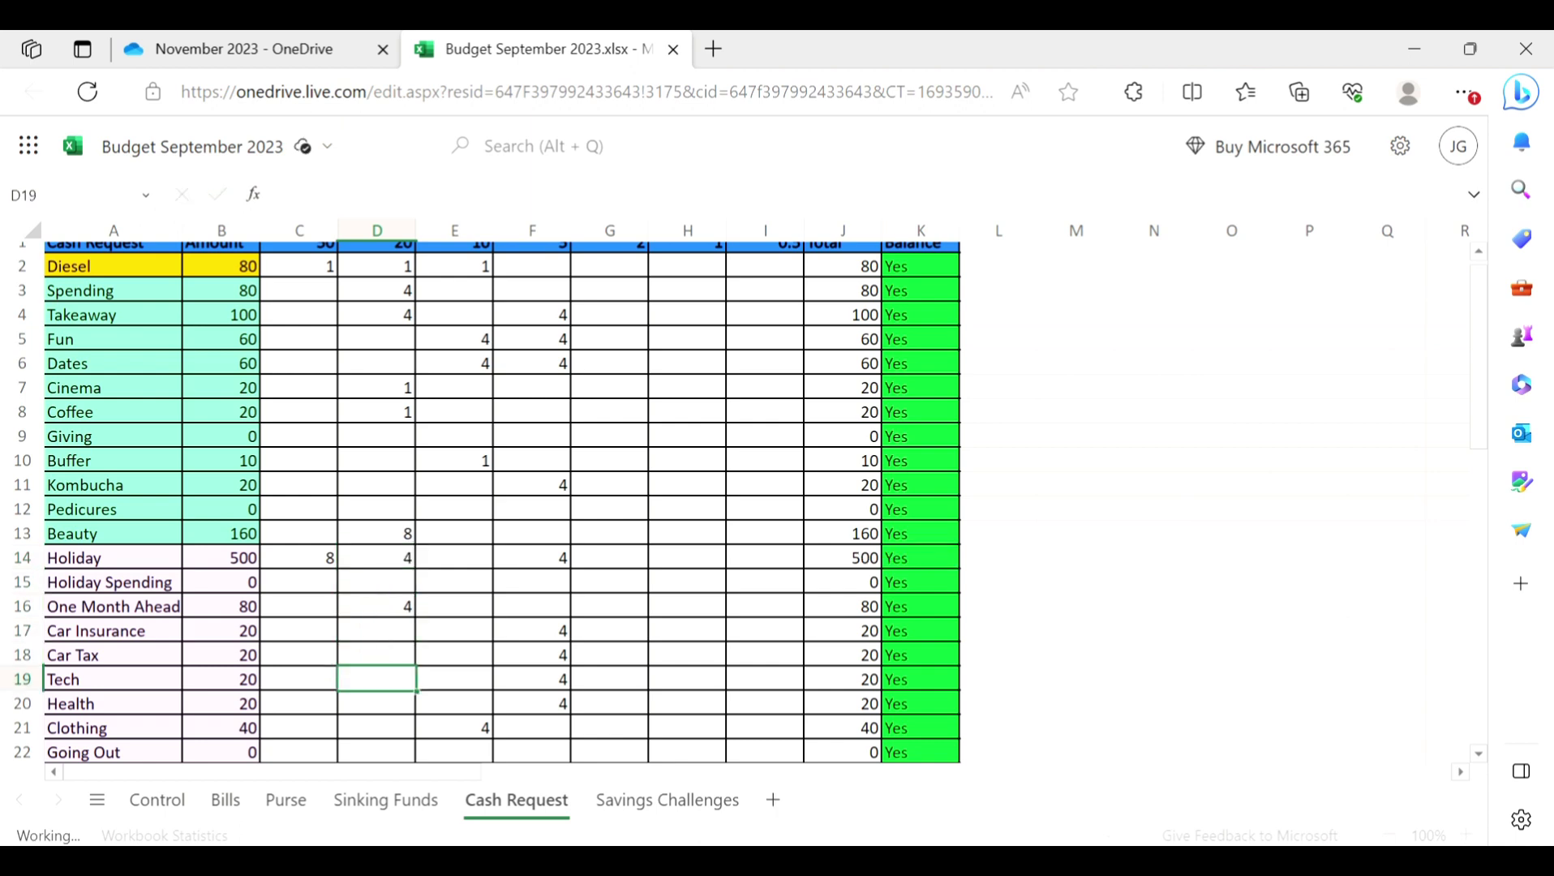
{"action": "key", "text": "Down"}
{"action": "key", "text": "Down"}
{"action": "key", "text": "Down"}
{"action": "key", "text": "Down"}
{"action": "key", "text": "Down"}
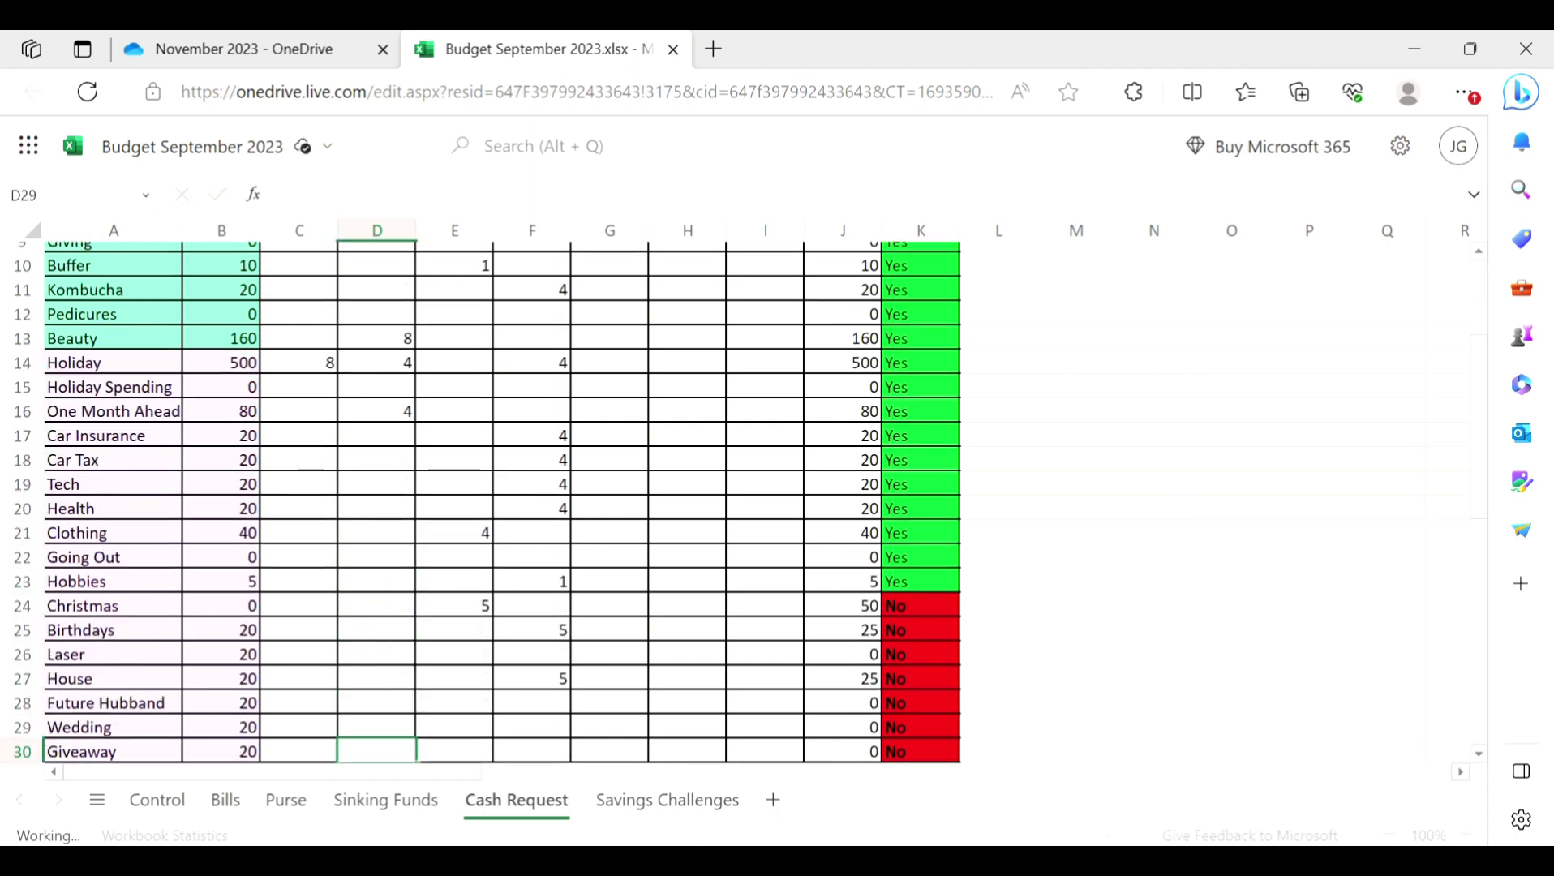
{"action": "key", "text": "Up"}
{"action": "key", "text": "Up"}
{"action": "key", "text": "Up"}
{"action": "key", "text": "Up"}
{"action": "key", "text": "Up"}
{"action": "key", "text": "Up"}
{"action": "key", "text": "Right"}
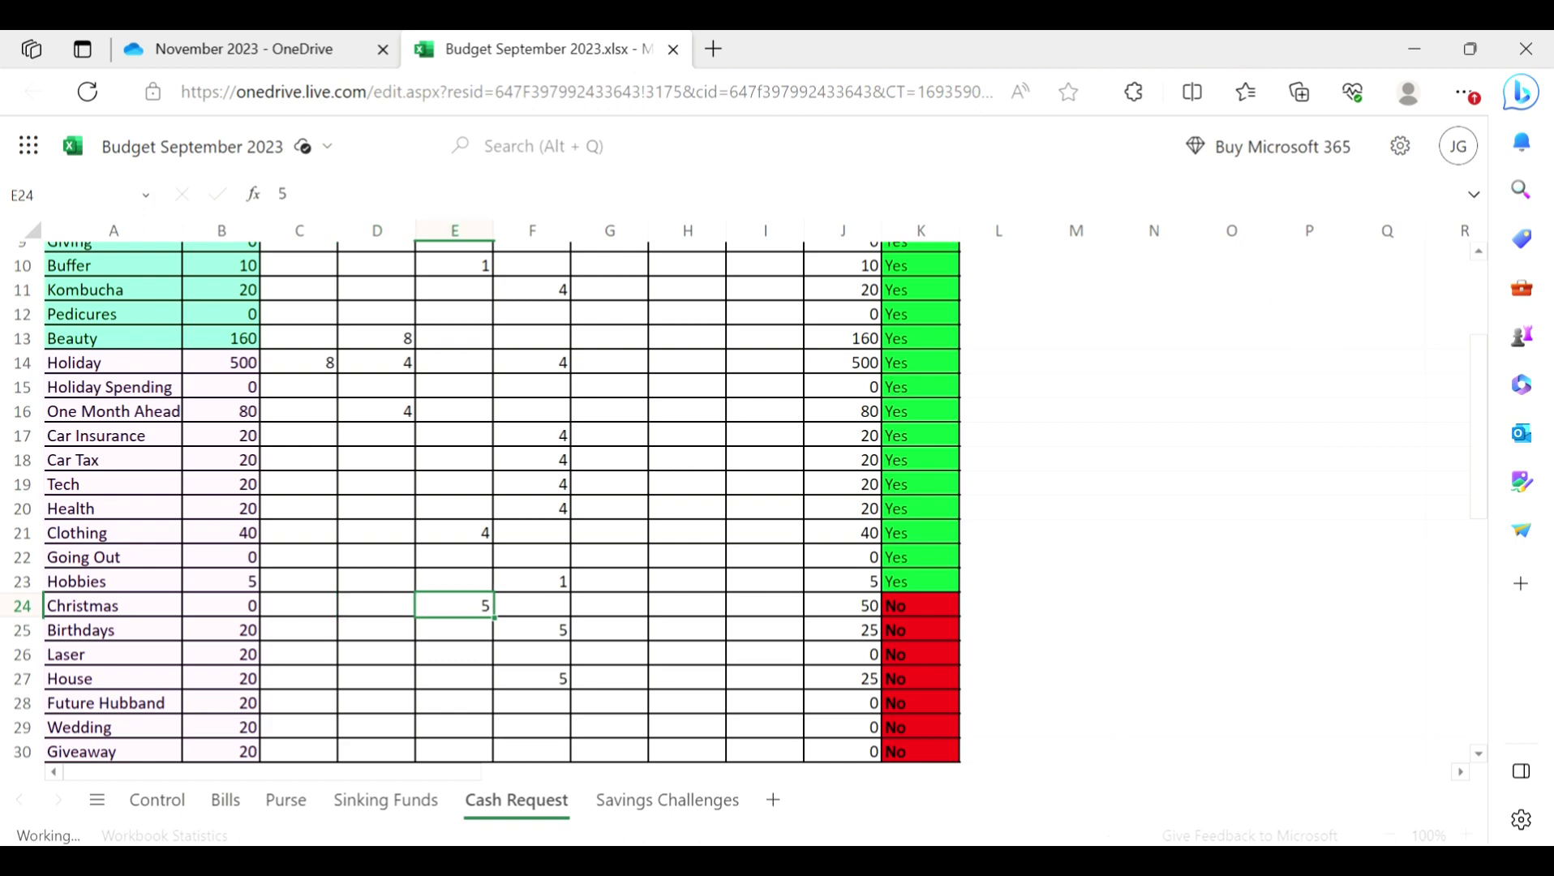
{"action": "key", "text": "BackSpace"}
{"action": "key", "text": "Down"}
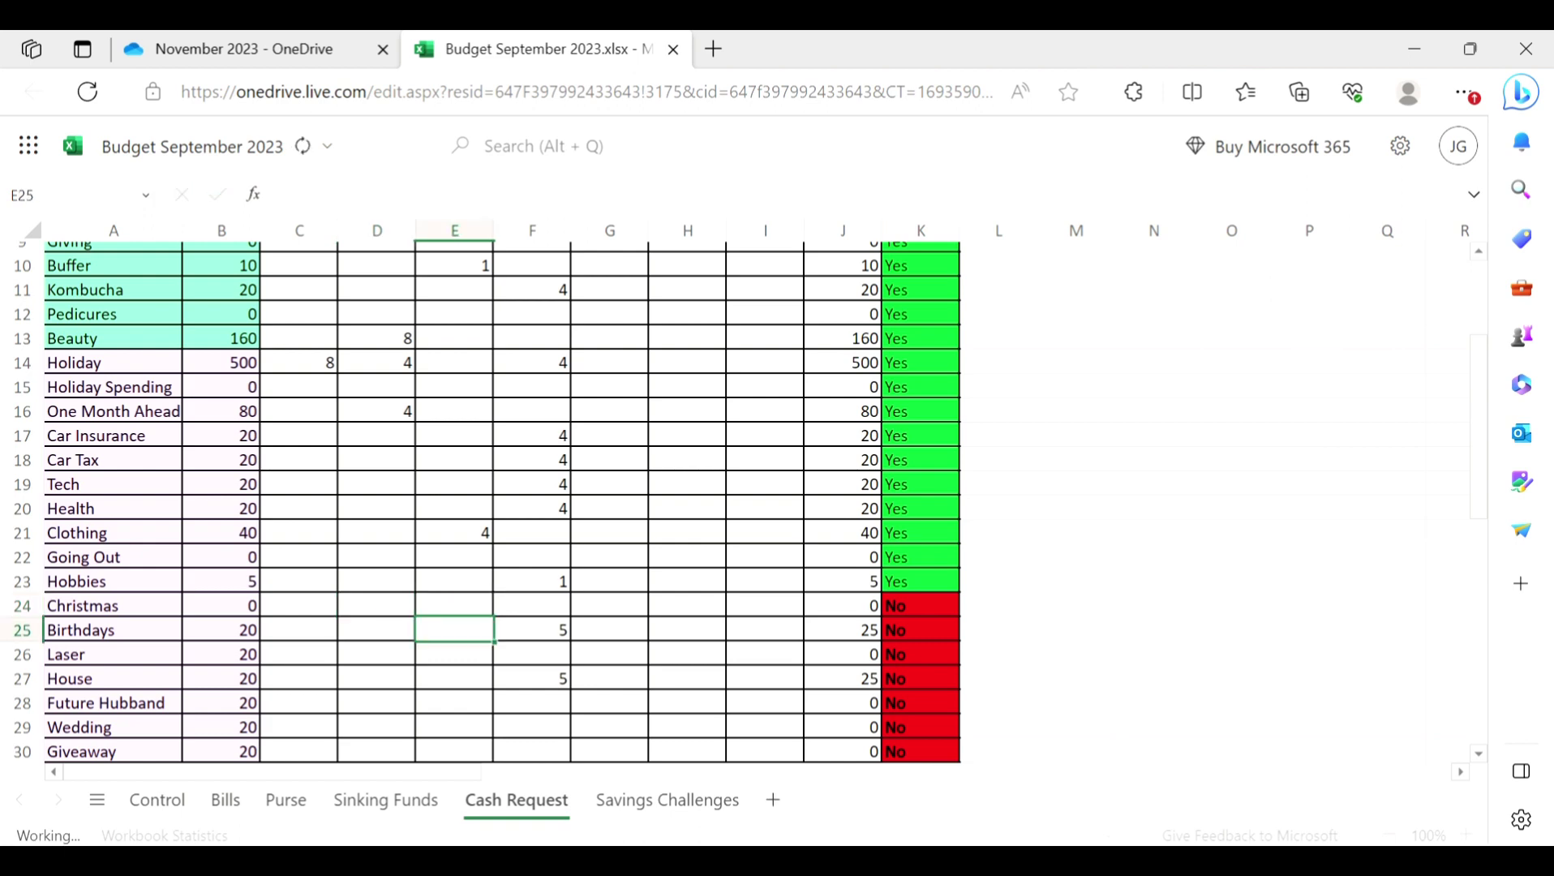
Set the count of 5s to 4 in each row from Birthdays through Giveaway.
{"action": "key", "text": "Right"}
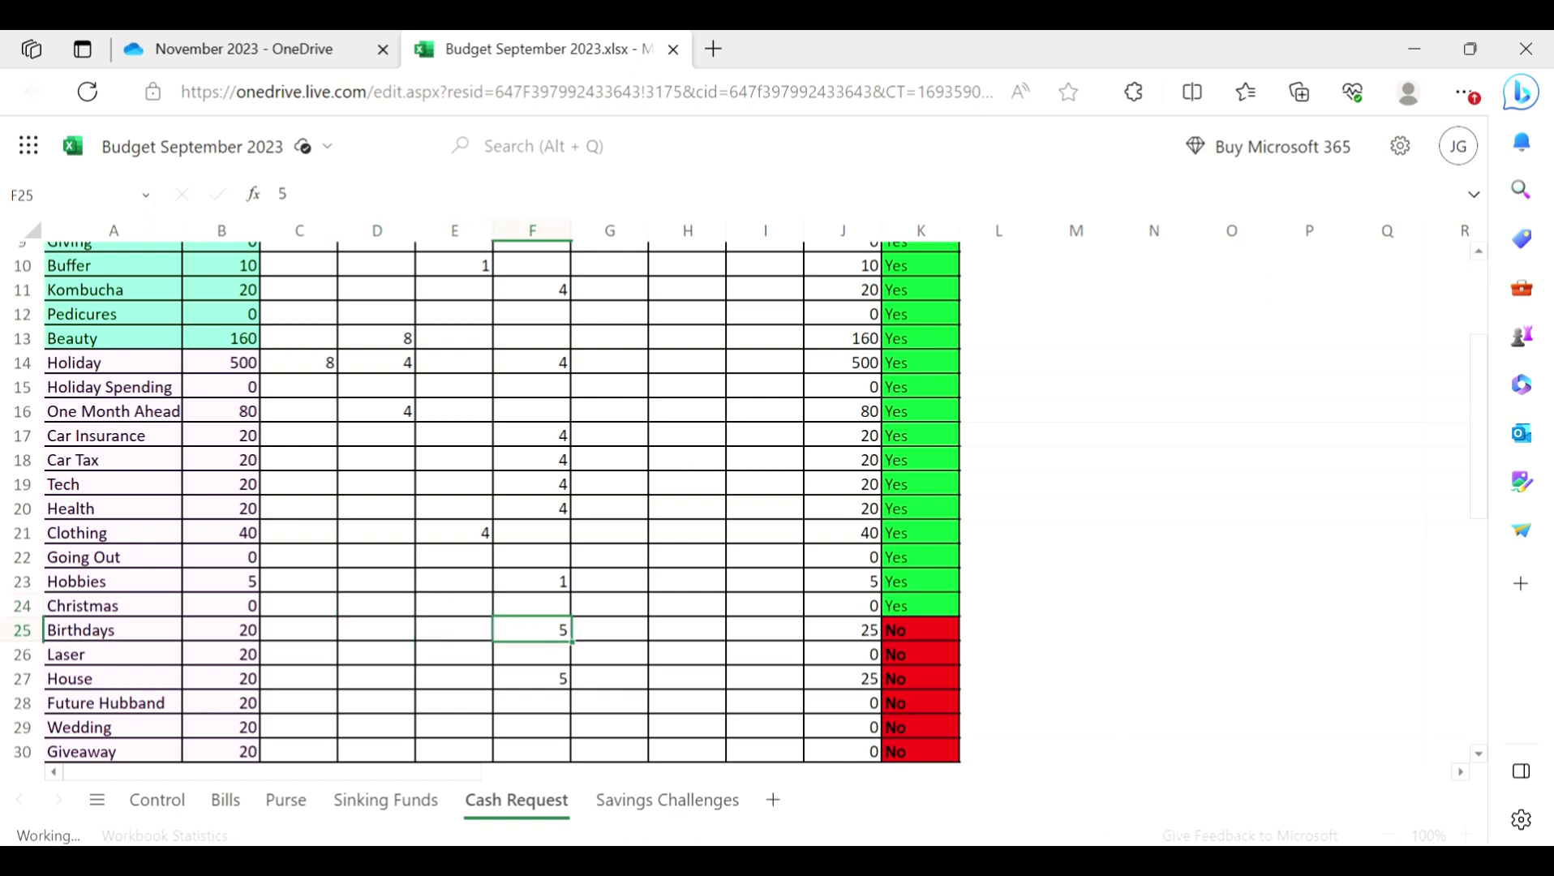
{"action": "type", "text": "4"}
{"action": "key", "text": "Return"}
{"action": "type", "text": "4"}
{"action": "key", "text": "Return"}
{"action": "type", "text": "4"}
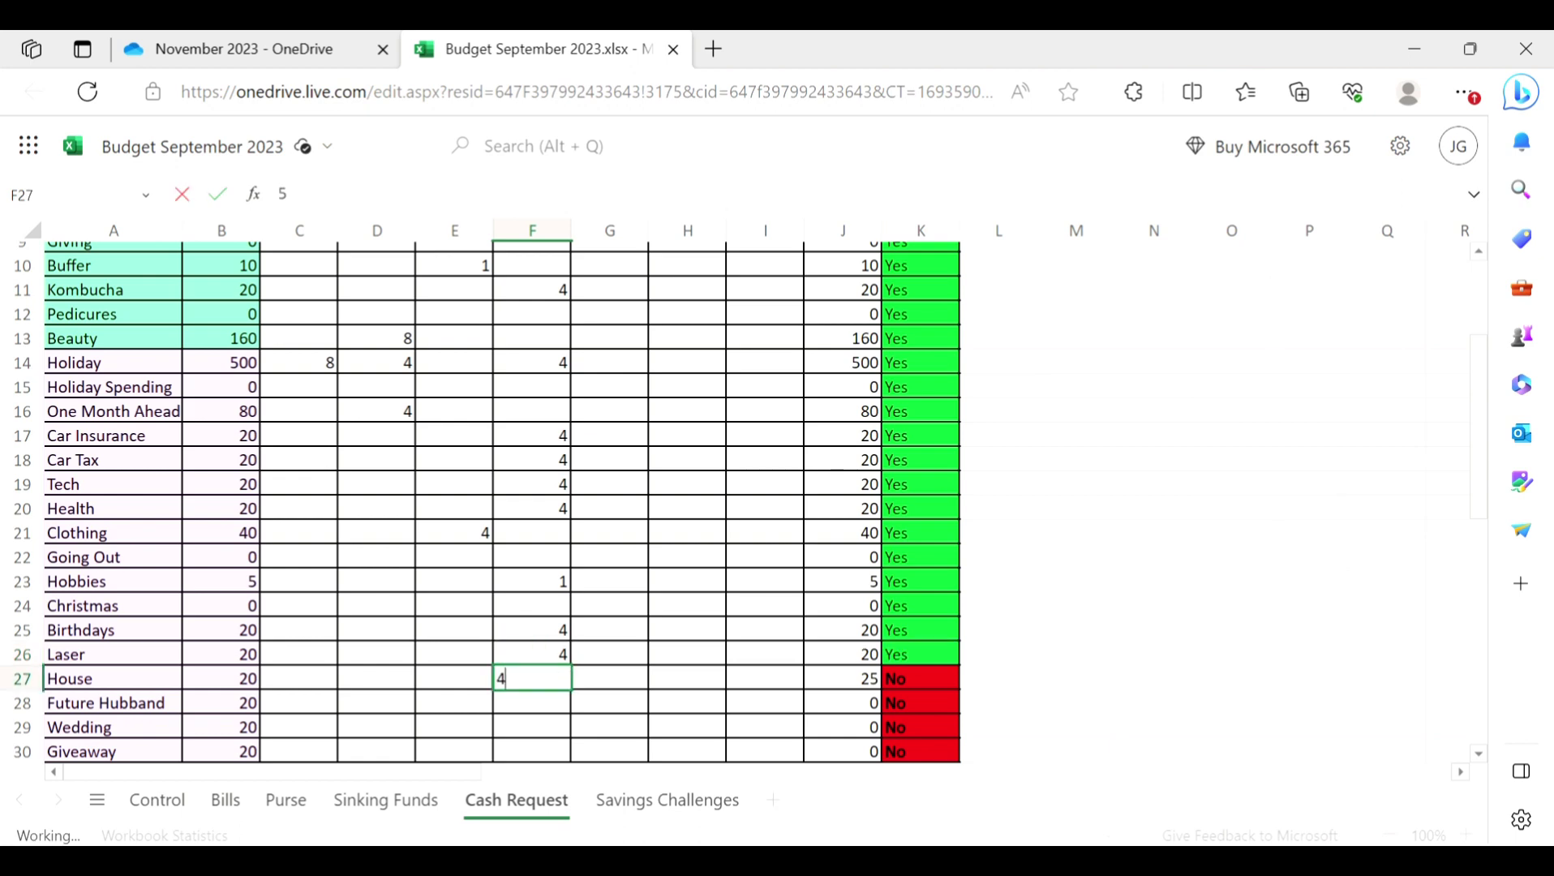
{"action": "key", "text": "Return"}
{"action": "type", "text": "4"}
{"action": "key", "text": "Return"}
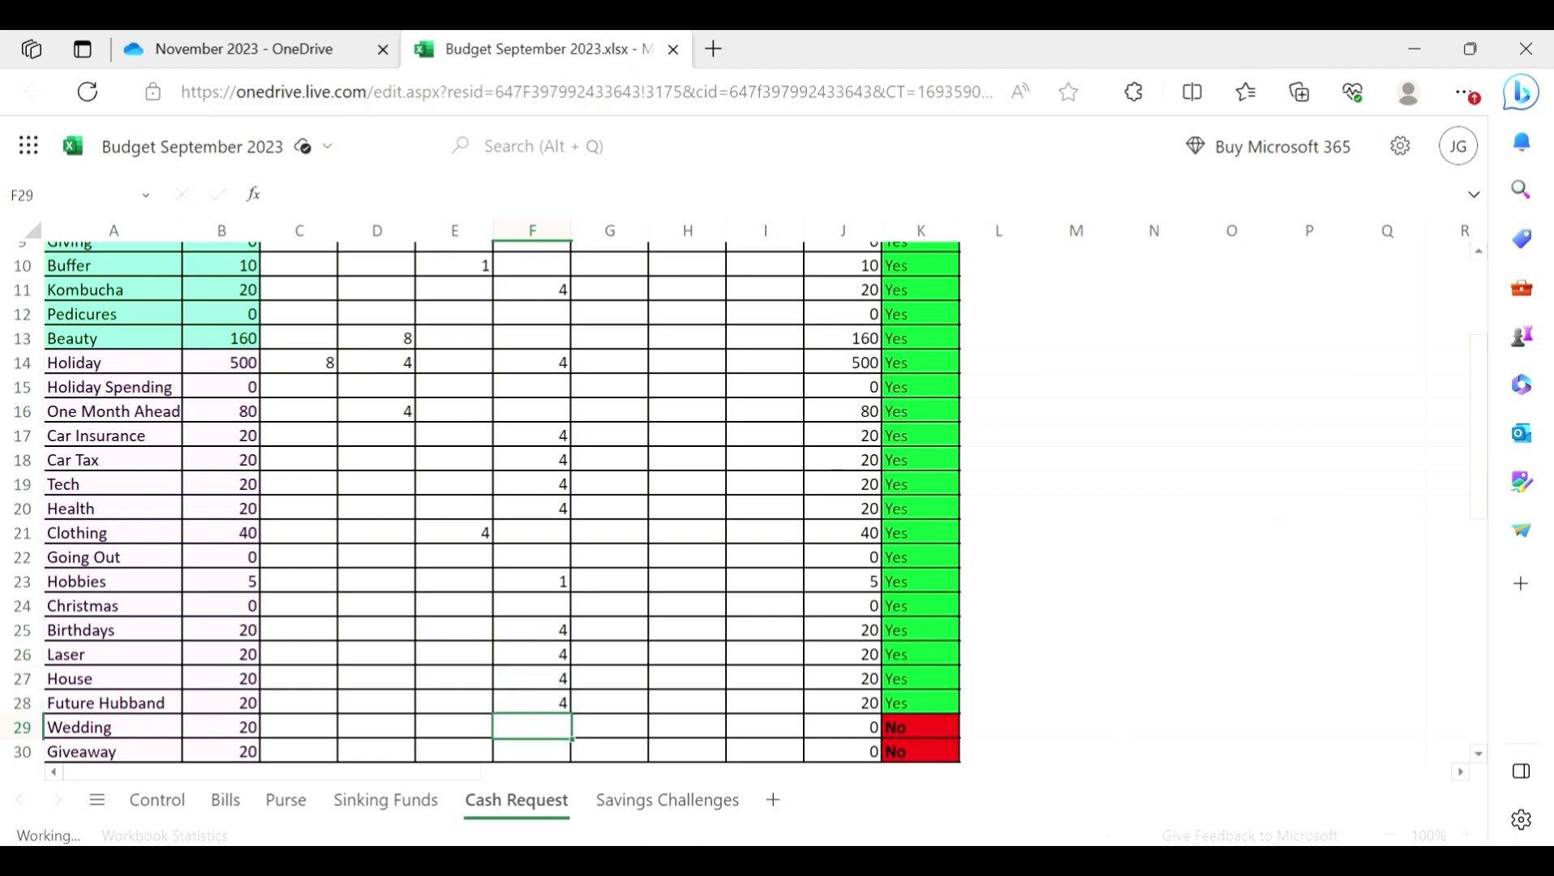
{"action": "type", "text": "4"}
{"action": "key", "text": "Return"}
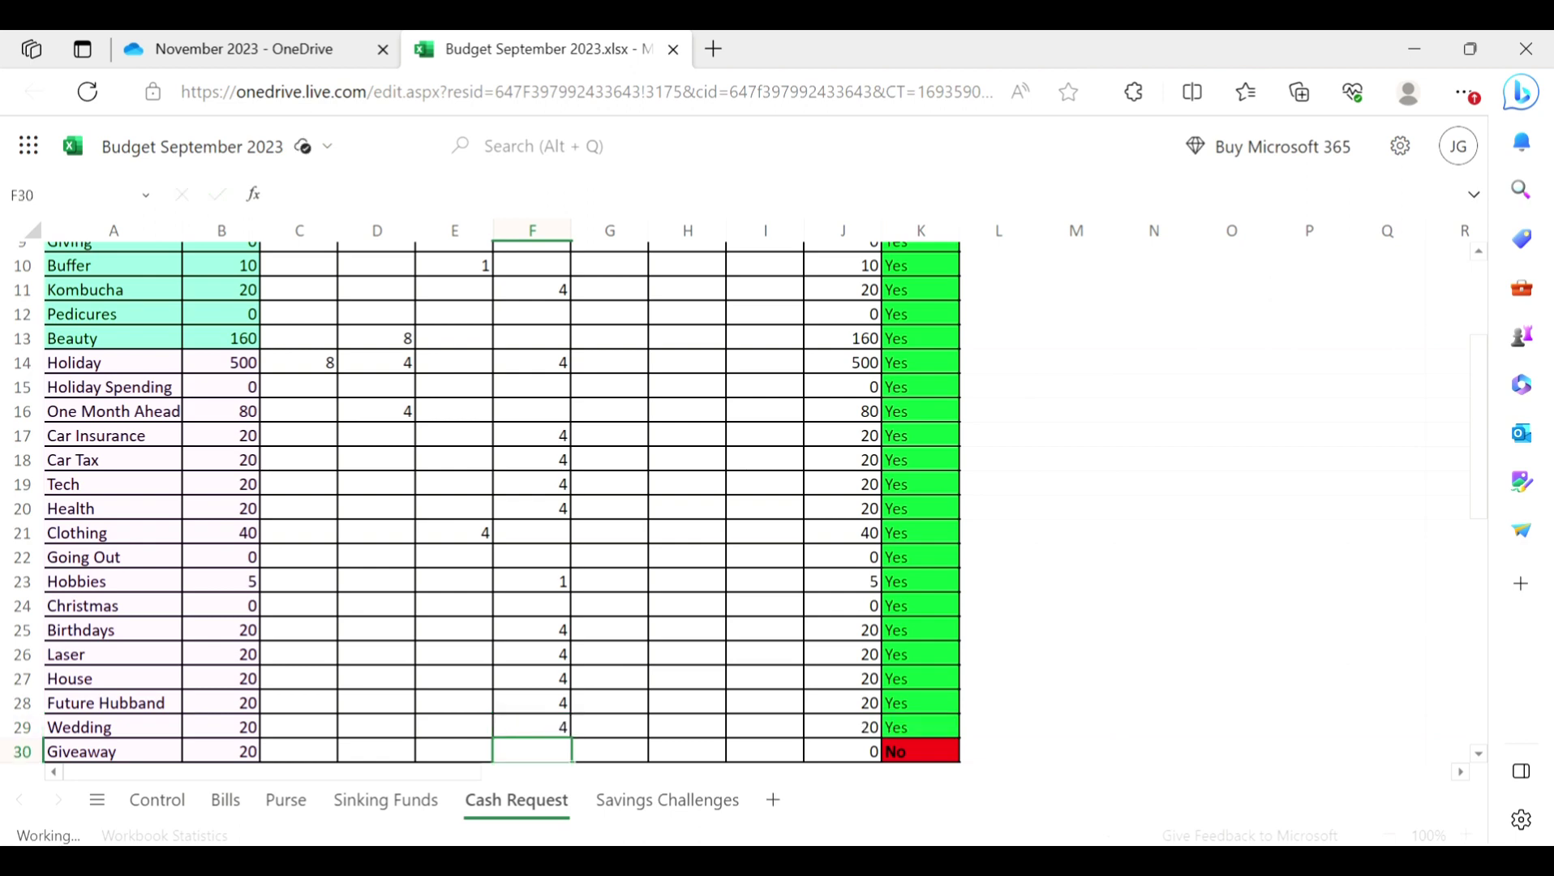
{"action": "type", "text": "4"}
{"action": "key", "text": "Return"}
Set the count of 5s in the Savings Challenges row to 4.
{"action": "type", "text": "5"}
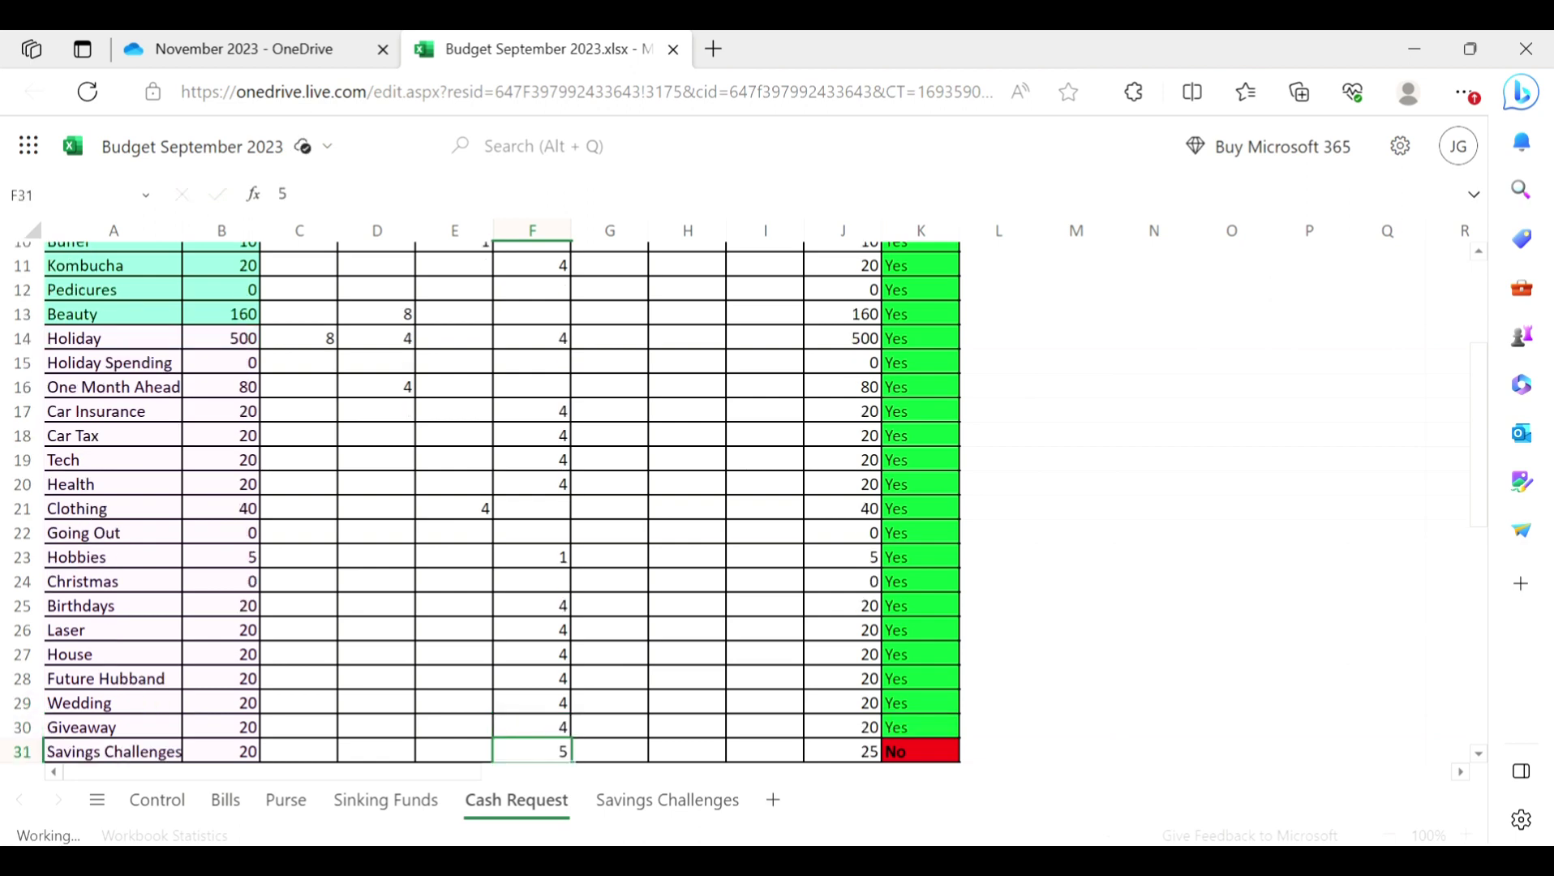
{"action": "key", "text": "Return"}
{"action": "left_click", "coordinate": [532, 727]}
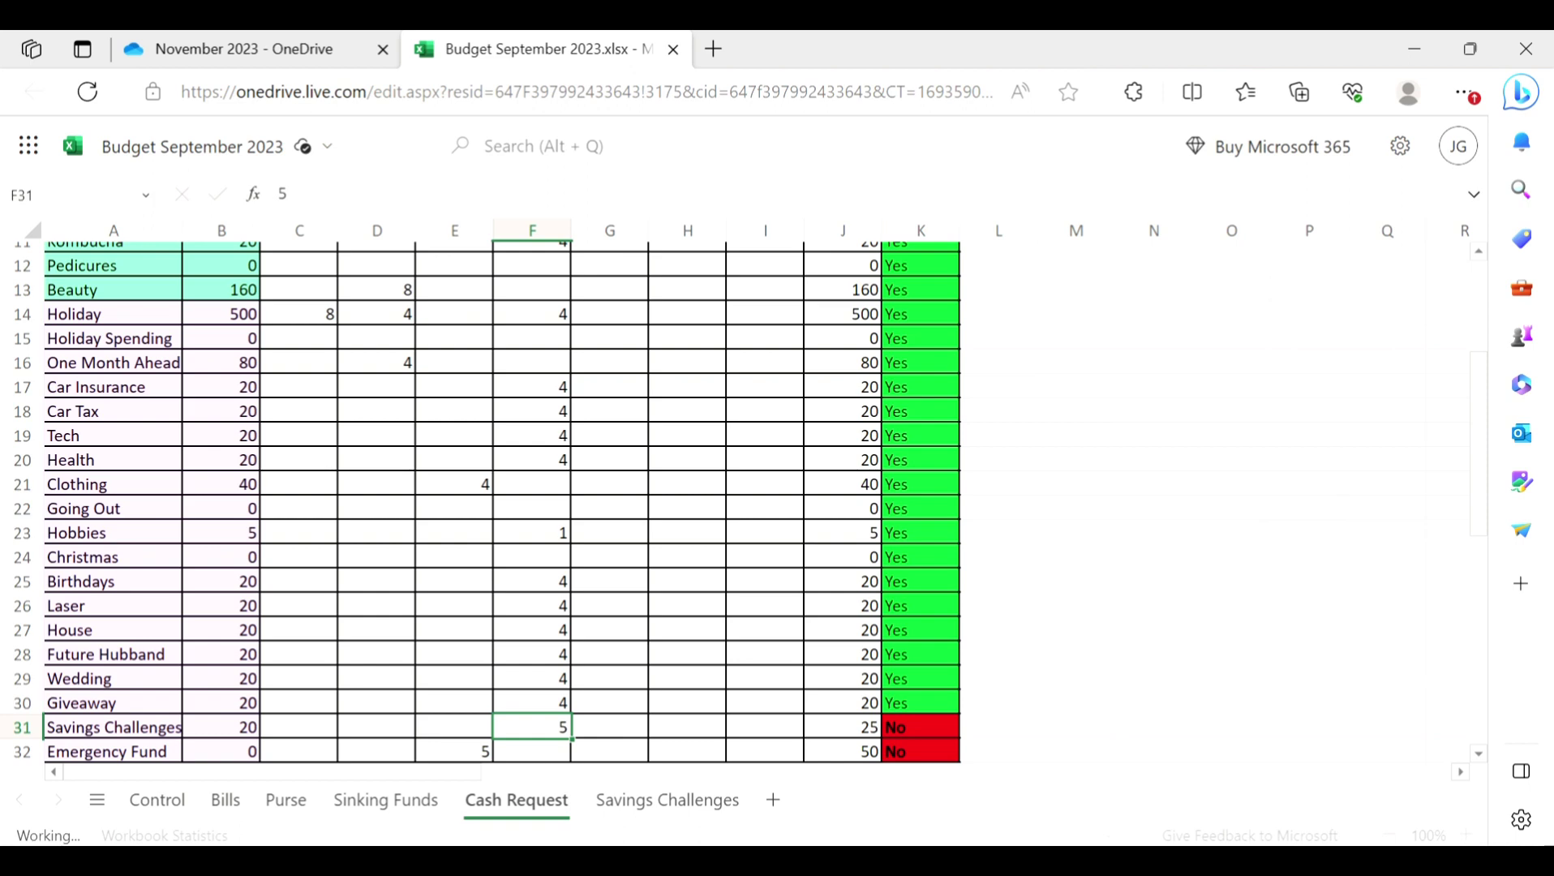
{"action": "type", "text": "4"}
{"action": "key", "text": "Return"}
Clear the count of 10s in the Emergency Fund row.
{"action": "left_click", "coordinate": [454, 752]}
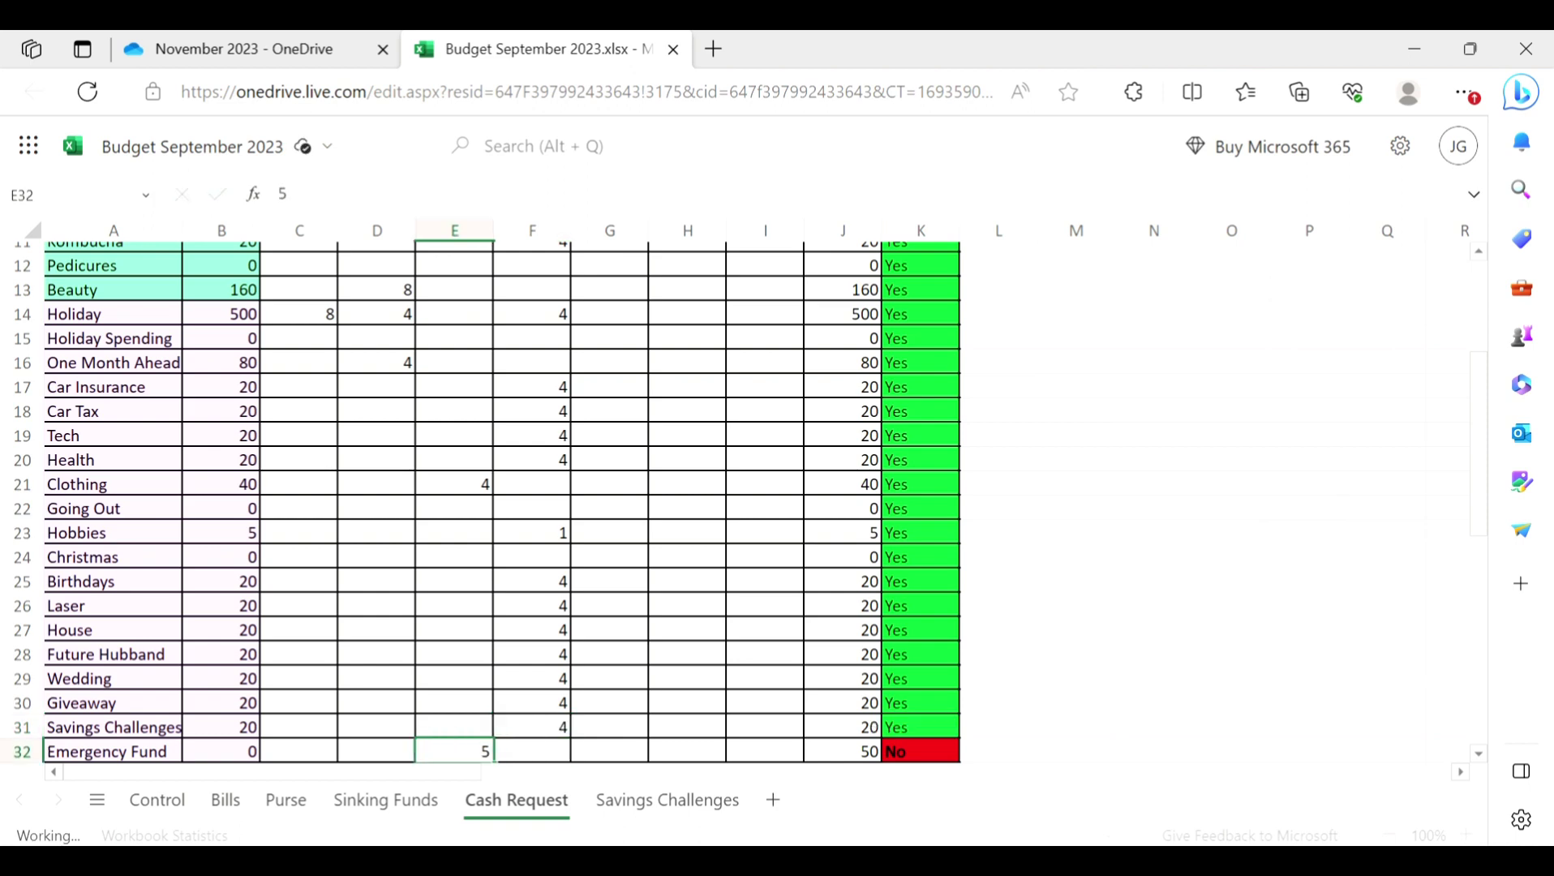
{"action": "key", "text": "BackSpace"}
{"action": "key", "text": "Return"}
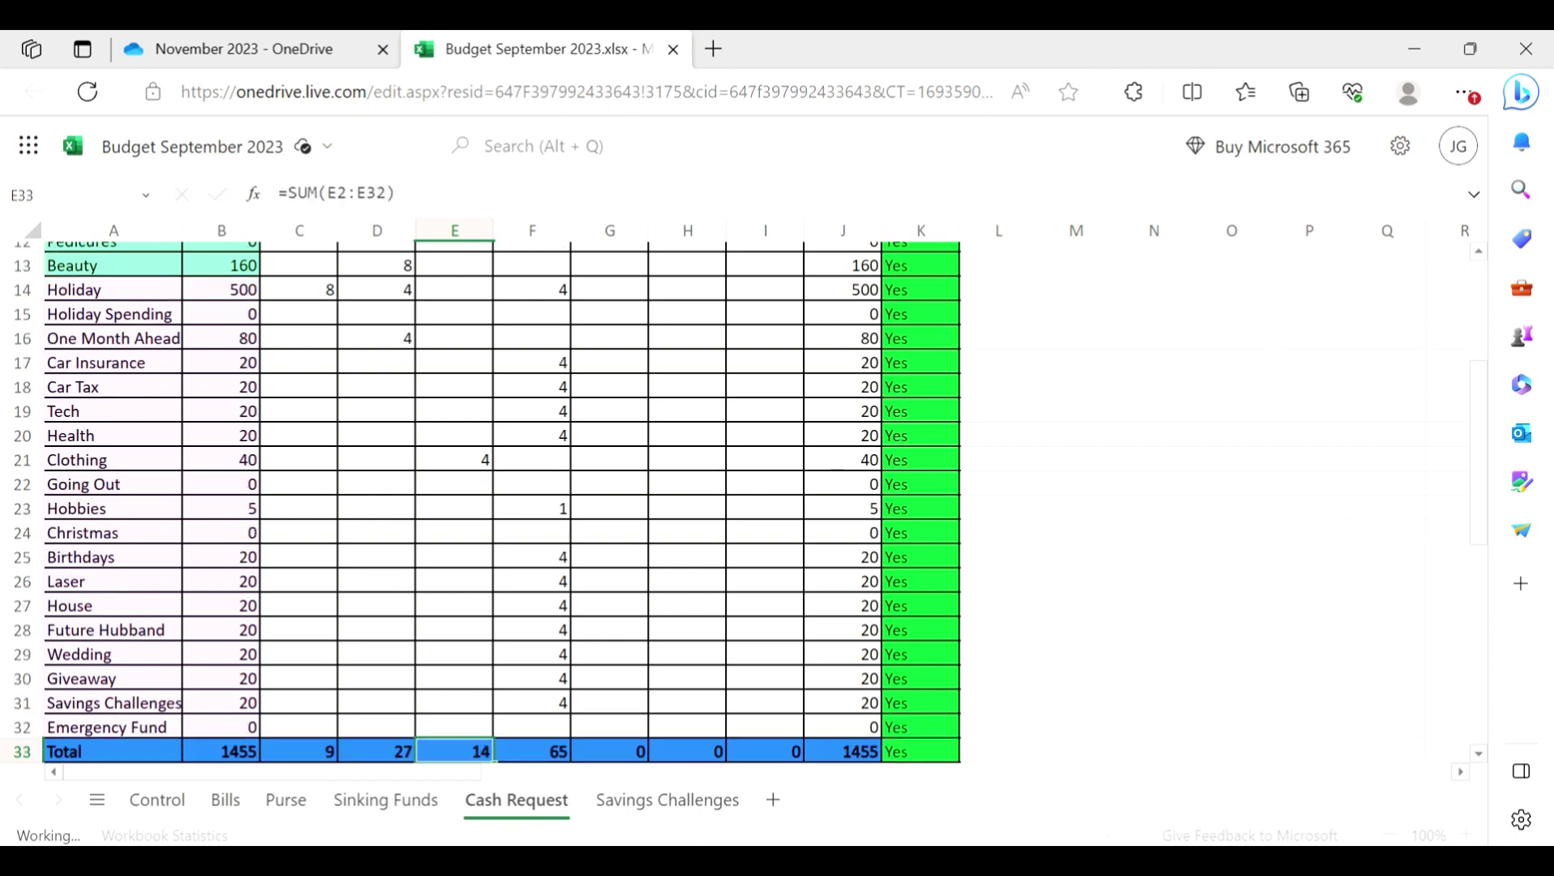
Examine the Total row, comparing the requested amount with the note counts and the overall total.
{"action": "key", "text": "Return"}
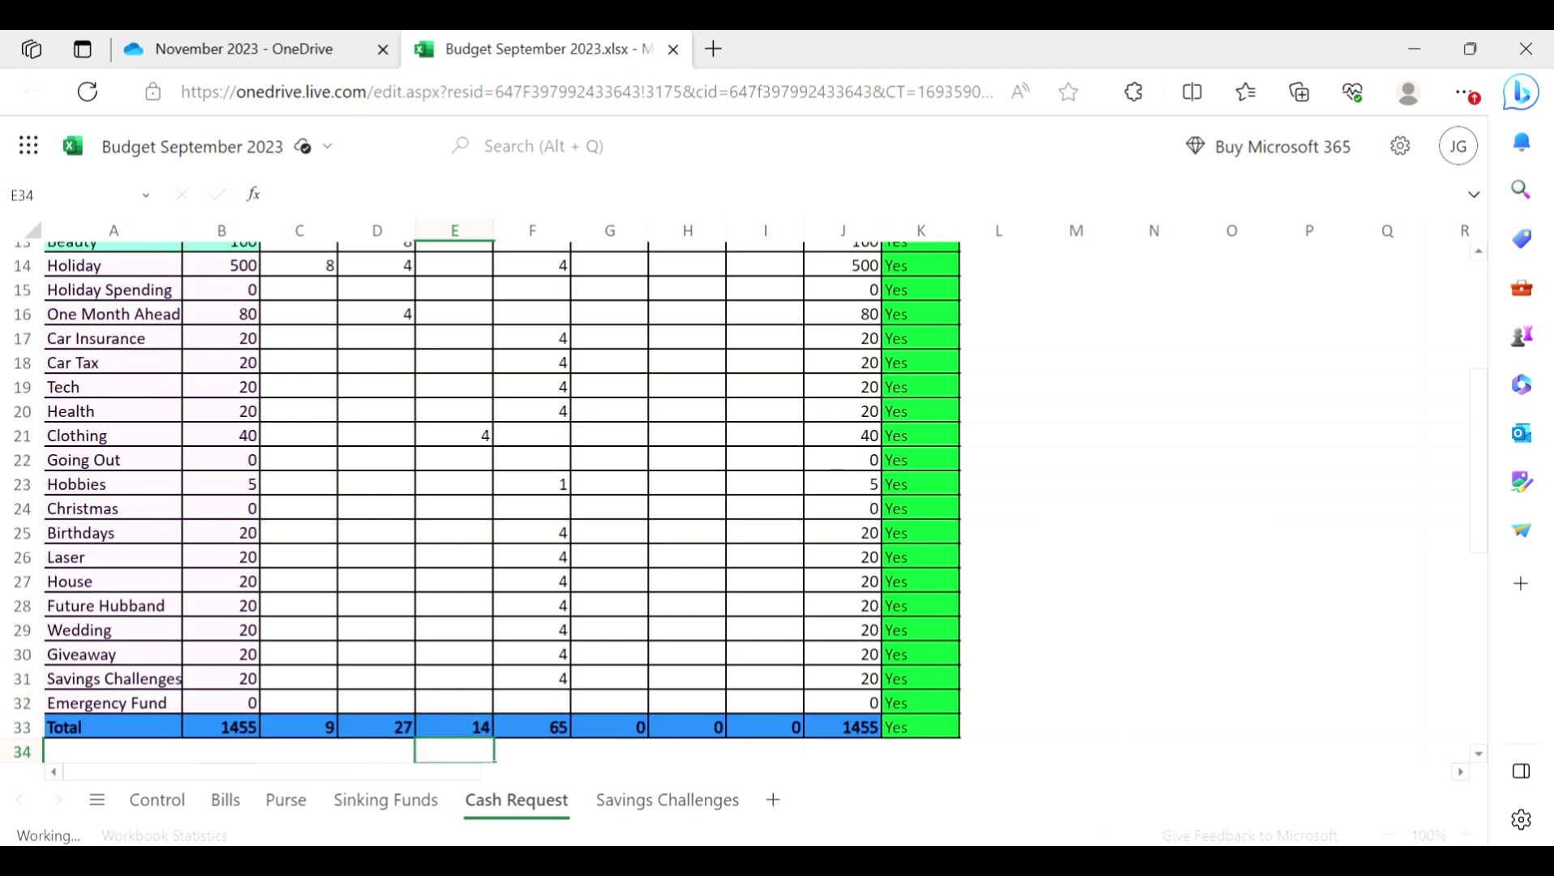
{"action": "key", "text": "Up"}
{"action": "key", "text": "Right"}
{"action": "key", "text": "Left"}
{"action": "key", "text": "Left"}
{"action": "key", "text": "Left"}
{"action": "key", "text": "Left"}
{"action": "key", "text": "Left"}
{"action": "key", "text": "Right"}
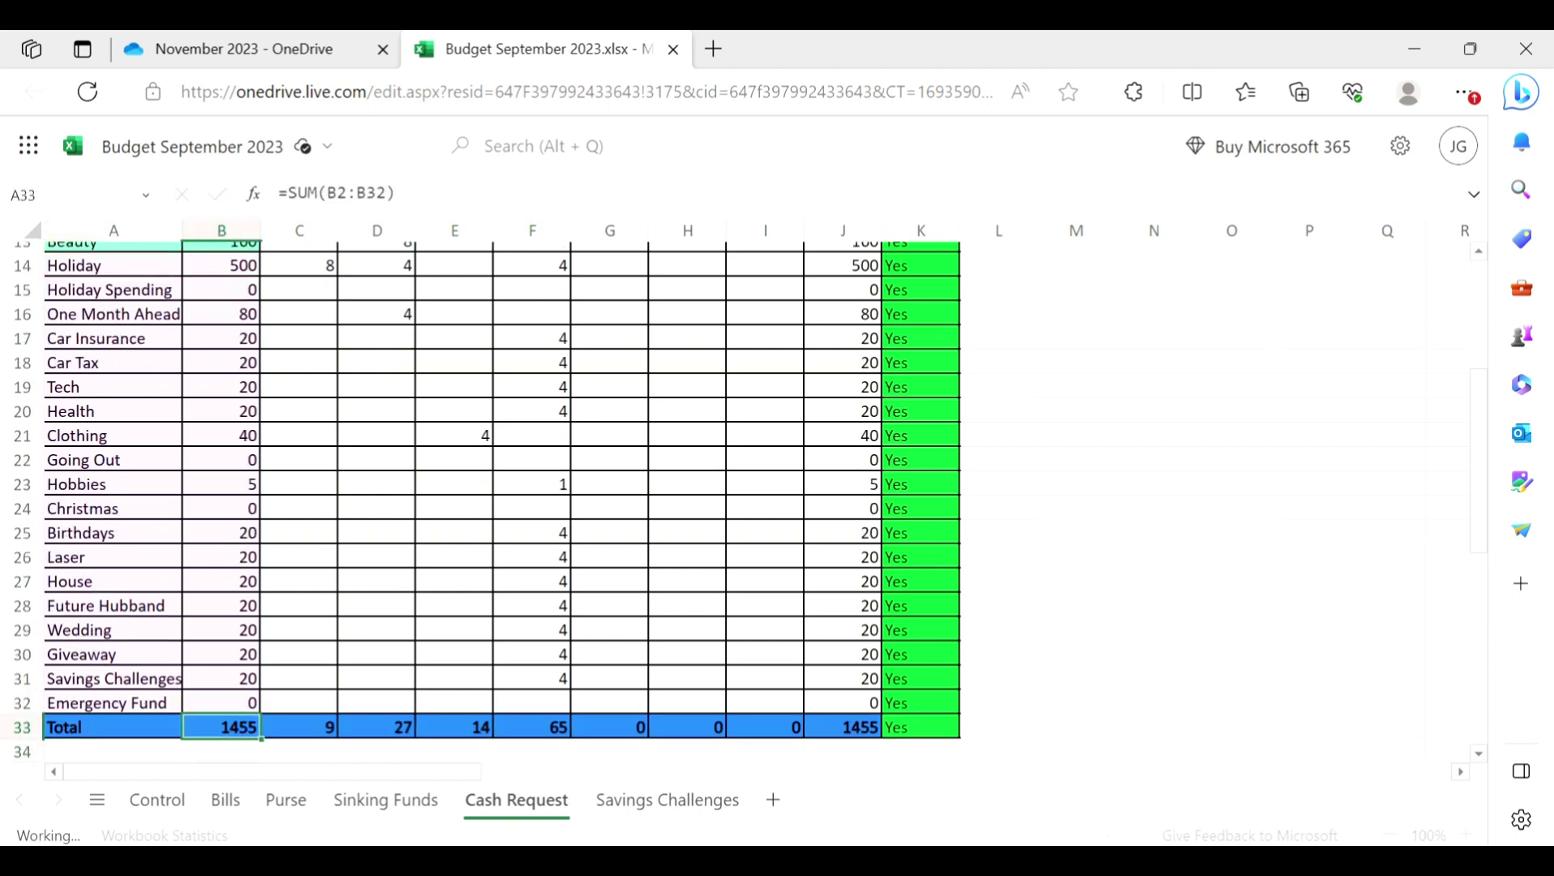
{"action": "key", "text": "Right"}
{"action": "key", "text": "Right"}
{"action": "key", "text": "Right"}
{"action": "key", "text": "Right"}
{"action": "key", "text": "Right"}
{"action": "key", "text": "Right"}
{"action": "key", "text": "Right"}
{"action": "key", "text": "Right"}
{"action": "key", "text": "Right"}
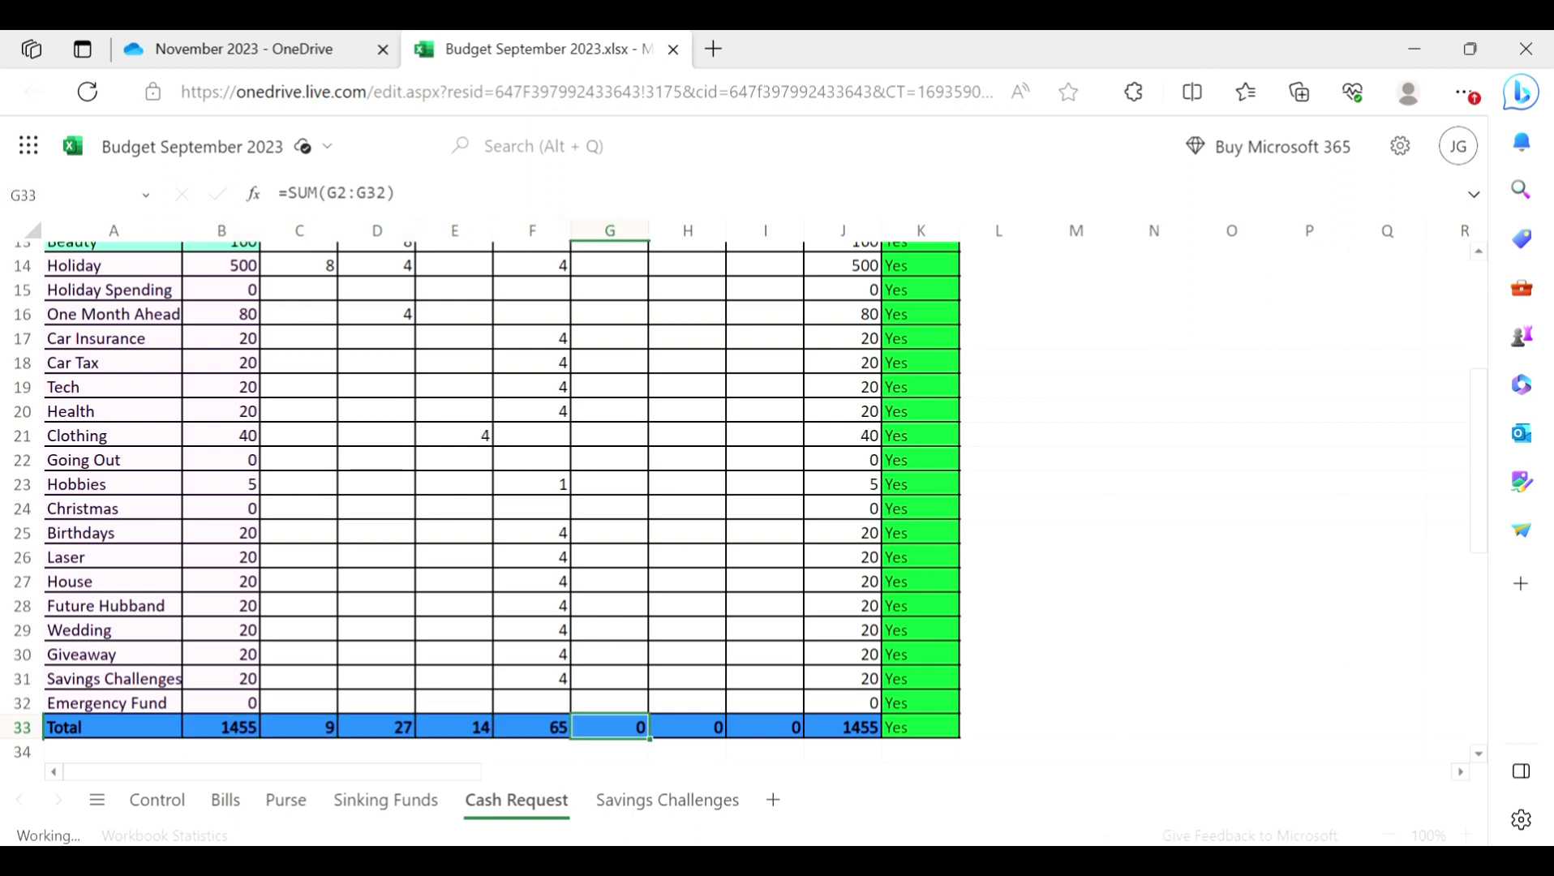
{"action": "key", "text": "Left"}
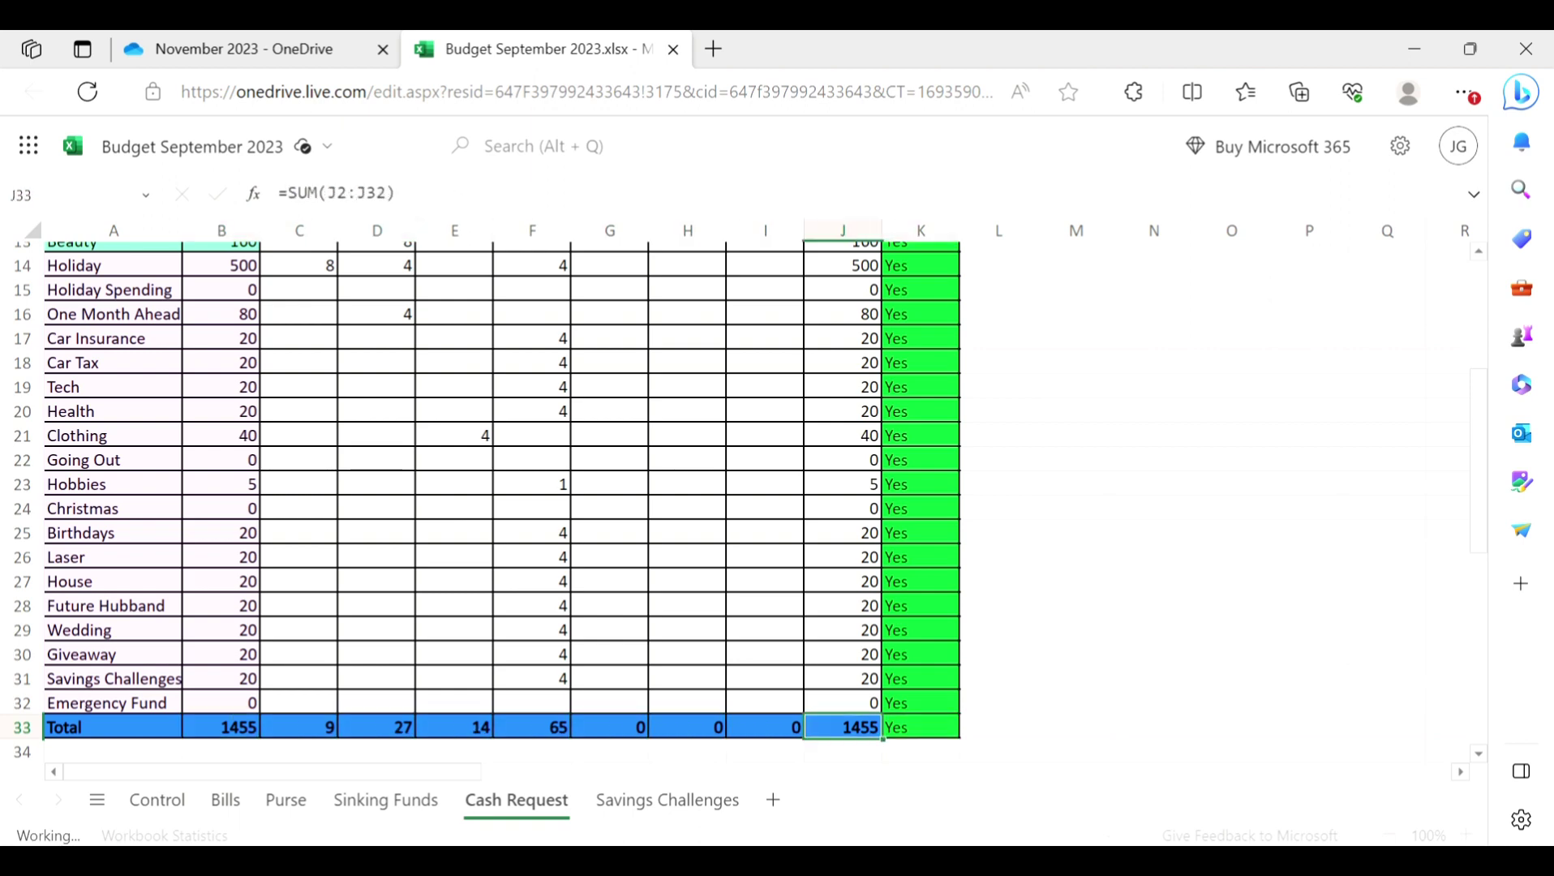
Check the Total and Balance columns for every category from Emergency Fund up to Diesel and back down to the Total row.
{"action": "key", "text": "Up"}
{"action": "key", "text": "Up"}
{"action": "key", "text": "Up"}
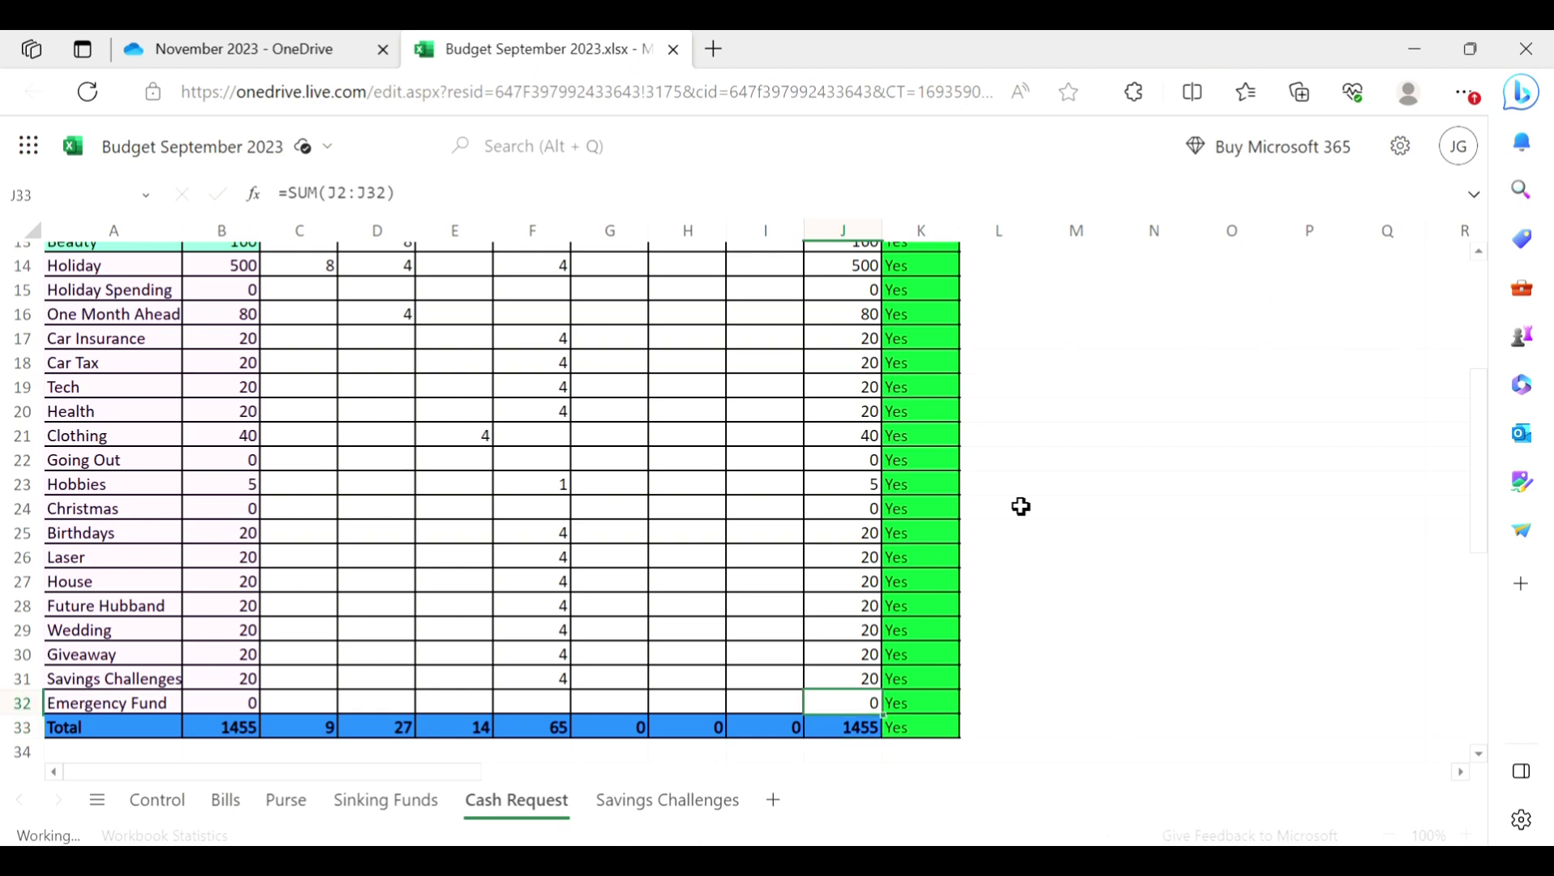
{"action": "key", "text": "Up"}
{"action": "key", "text": "Up"}
{"action": "key", "text": "Up"}
{"action": "key", "text": "Up"}
{"action": "key", "text": "Up"}
{"action": "key", "text": "Up"}
{"action": "key", "text": "Up"}
{"action": "key", "text": "Up"}
{"action": "key", "text": "Up"}
{"action": "key", "text": "Up"}
{"action": "key", "text": "Up"}
{"action": "key", "text": "Up"}
{"action": "key", "text": "Up"}
{"action": "key", "text": "Up"}
{"action": "key", "text": "Up"}
{"action": "key", "text": "Up"}
{"action": "key", "text": "Up"}
{"action": "key", "text": "Up"}
{"action": "key", "text": "Up"}
{"action": "key", "text": "Up"}
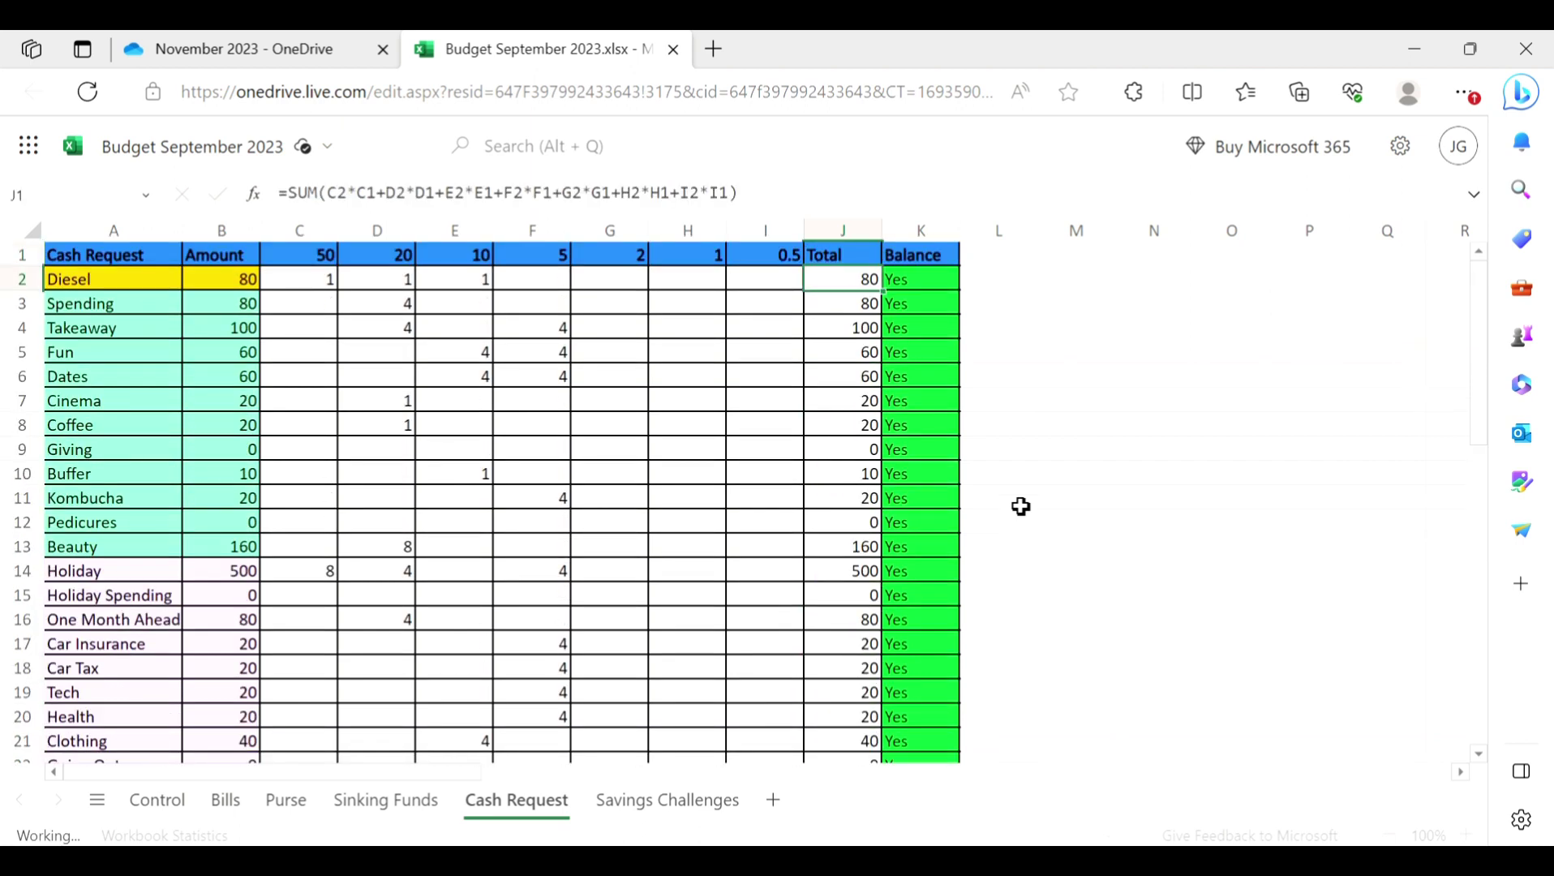
{"action": "key", "text": "Down"}
{"action": "key", "text": "Down"}
{"action": "key", "text": "Down"}
{"action": "key", "text": "Down"}
{"action": "key", "text": "Down"}
{"action": "key", "text": "Down"}
{"action": "key", "text": "Down"}
{"action": "key", "text": "Down"}
{"action": "key", "text": "Down"}
{"action": "key", "text": "Down"}
{"action": "key", "text": "Down"}
{"action": "key", "text": "Down"}
{"action": "key", "text": "Down"}
{"action": "key", "text": "Down"}
{"action": "key", "text": "Down"}
{"action": "key", "text": "Down"}
{"action": "key", "text": "Down"}
{"action": "key", "text": "Down"}
{"action": "key", "text": "Down"}
{"action": "key", "text": "Down"}
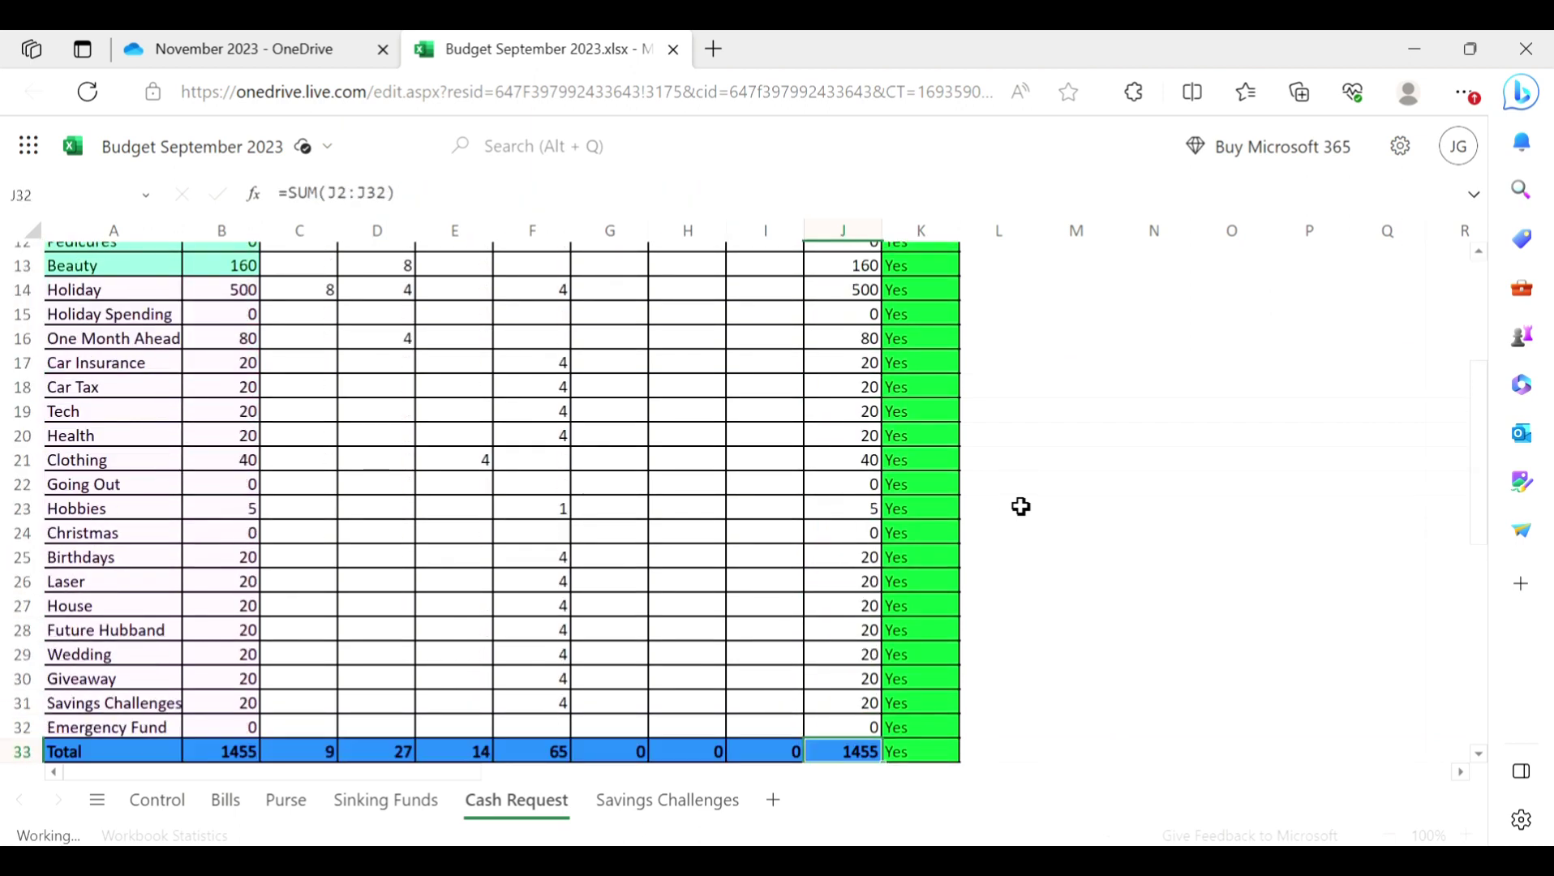
Examine the note breakdown table below the cash request, including each denomination's amount and total.
{"action": "key", "text": "Down"}
{"action": "key", "text": "Down"}
{"action": "key", "text": "Down"}
{"action": "key", "text": "Down"}
{"action": "key", "text": "Down"}
{"action": "key", "text": "Down"}
{"action": "key", "text": "Down"}
{"action": "key", "text": "Down"}
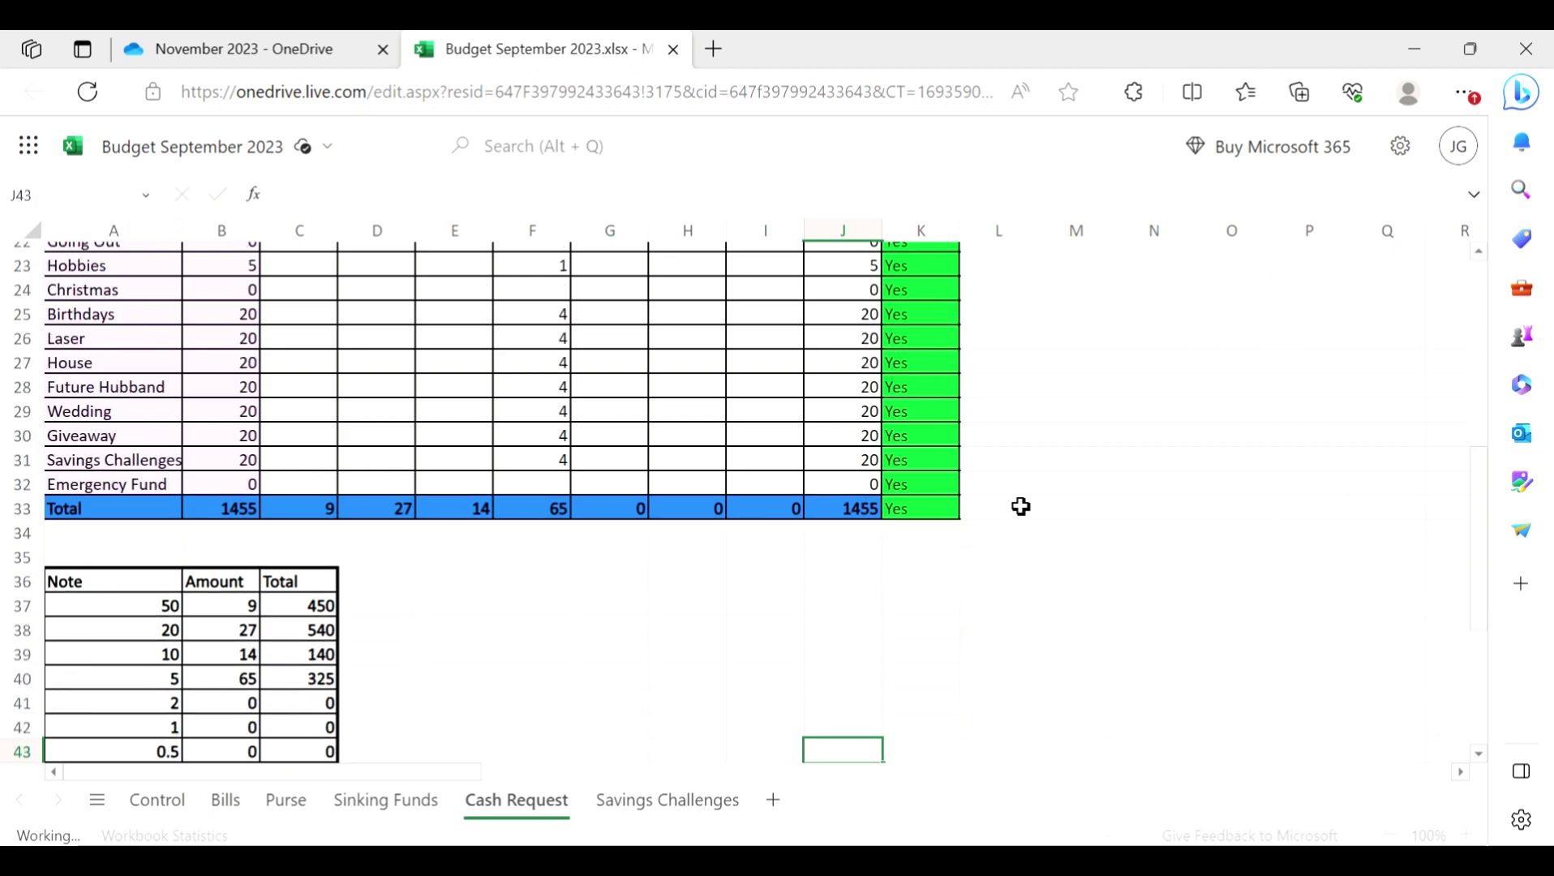
{"action": "key", "text": "Down"}
{"action": "key", "text": "Left"}
{"action": "key", "text": "Left"}
{"action": "key", "text": "Left"}
{"action": "key", "text": "Left"}
{"action": "key", "text": "Left"}
{"action": "key", "text": "Left"}
{"action": "key", "text": "Left"}
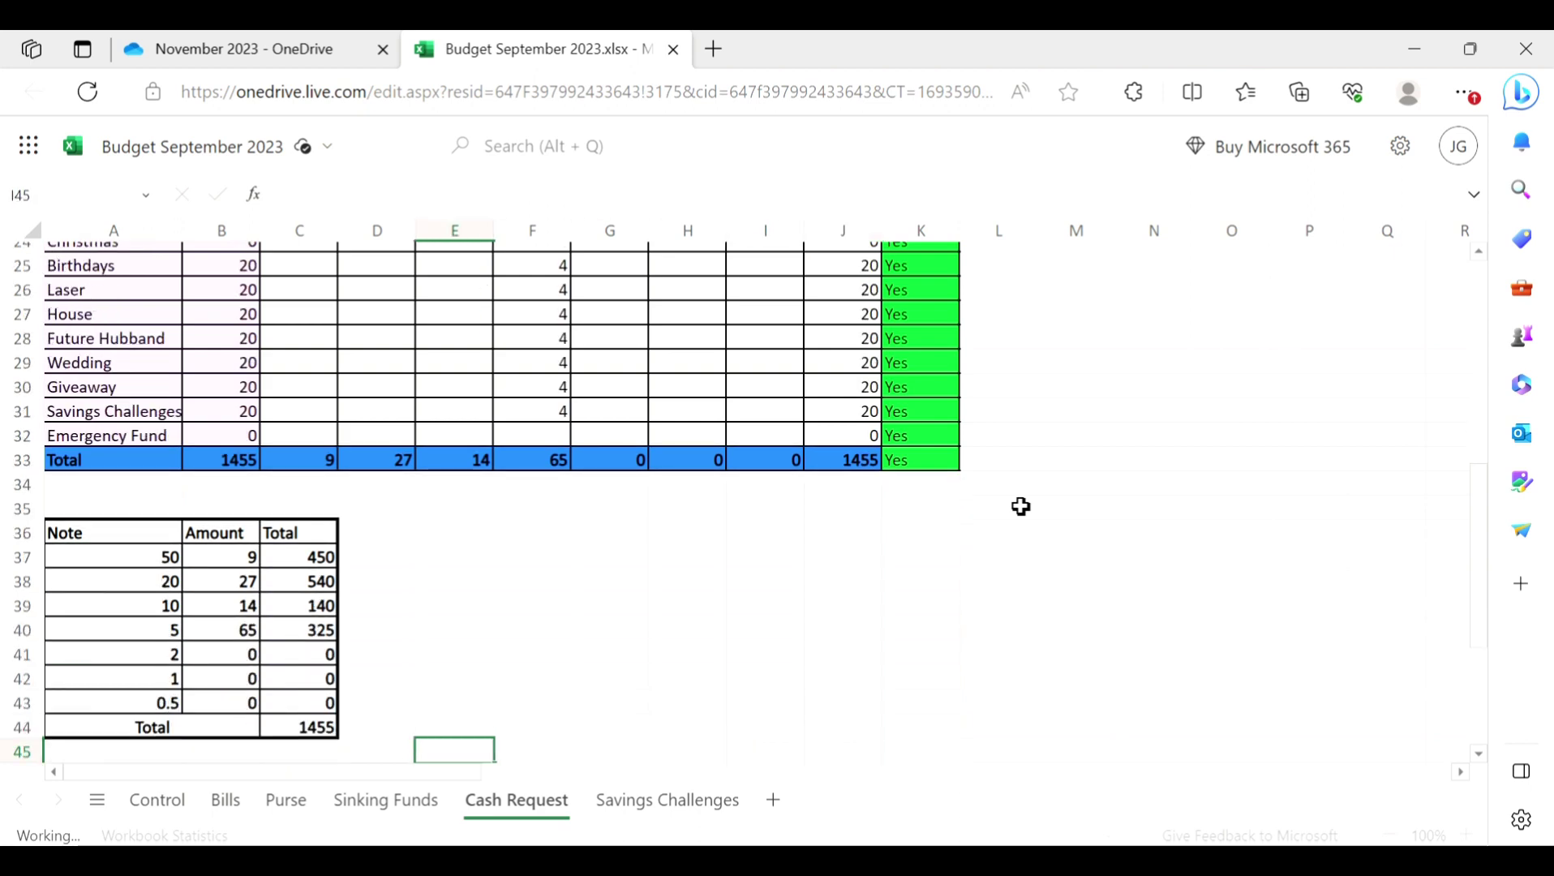
{"action": "key", "text": "Up"}
{"action": "key", "text": "Up"}
{"action": "key", "text": "Up"}
{"action": "key", "text": "Up"}
{"action": "key", "text": "Up"}
{"action": "key", "text": "Up"}
{"action": "key", "text": "Up"}
{"action": "key", "text": "Up"}
{"action": "key", "text": "Up"}
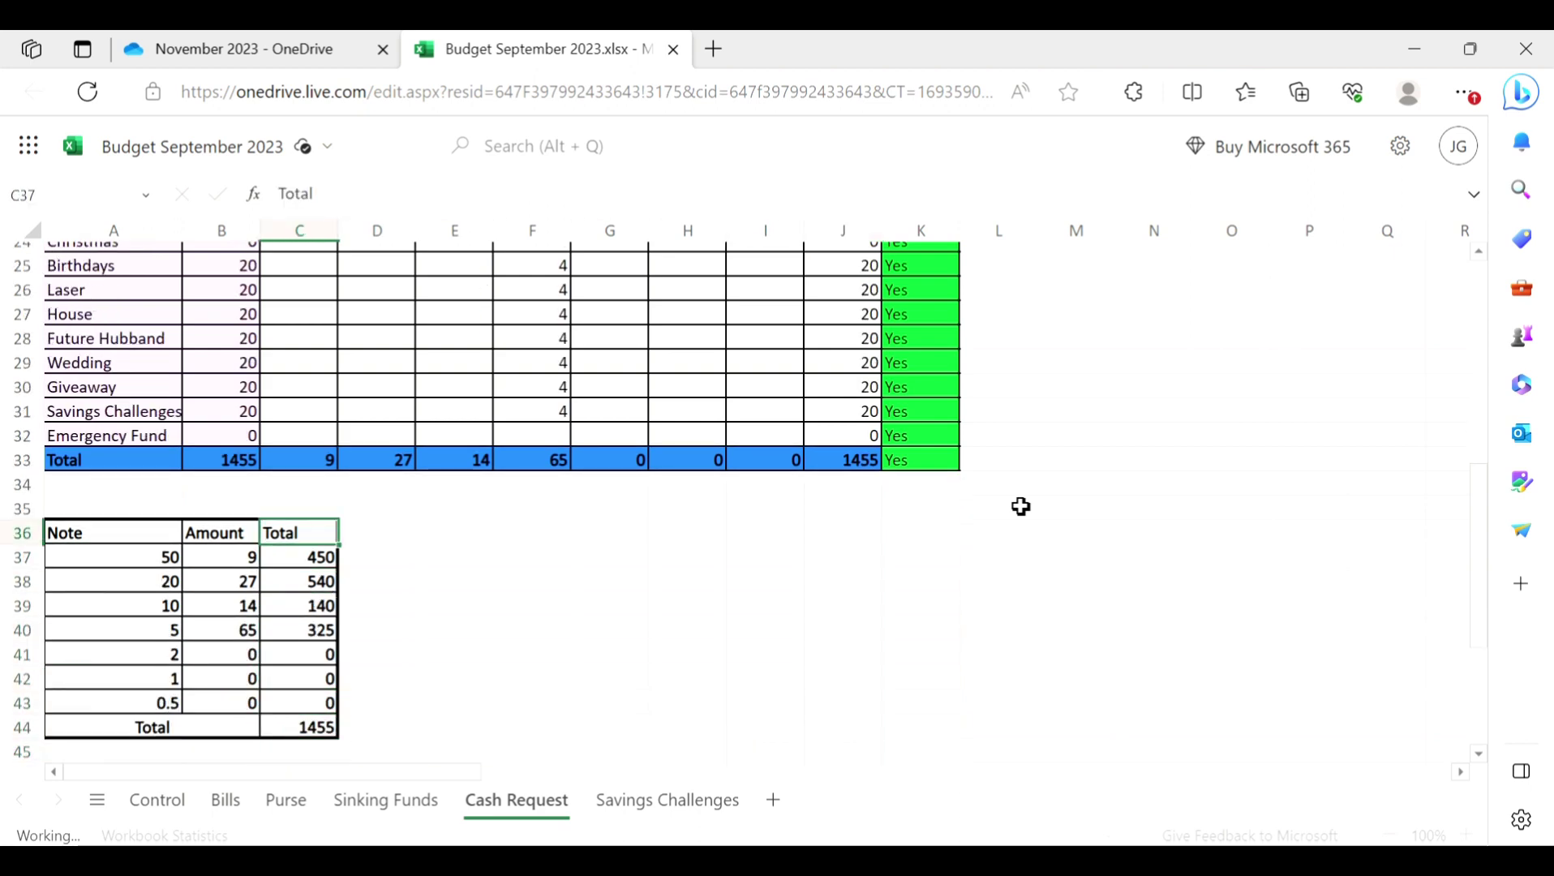
{"action": "key", "text": "Right"}
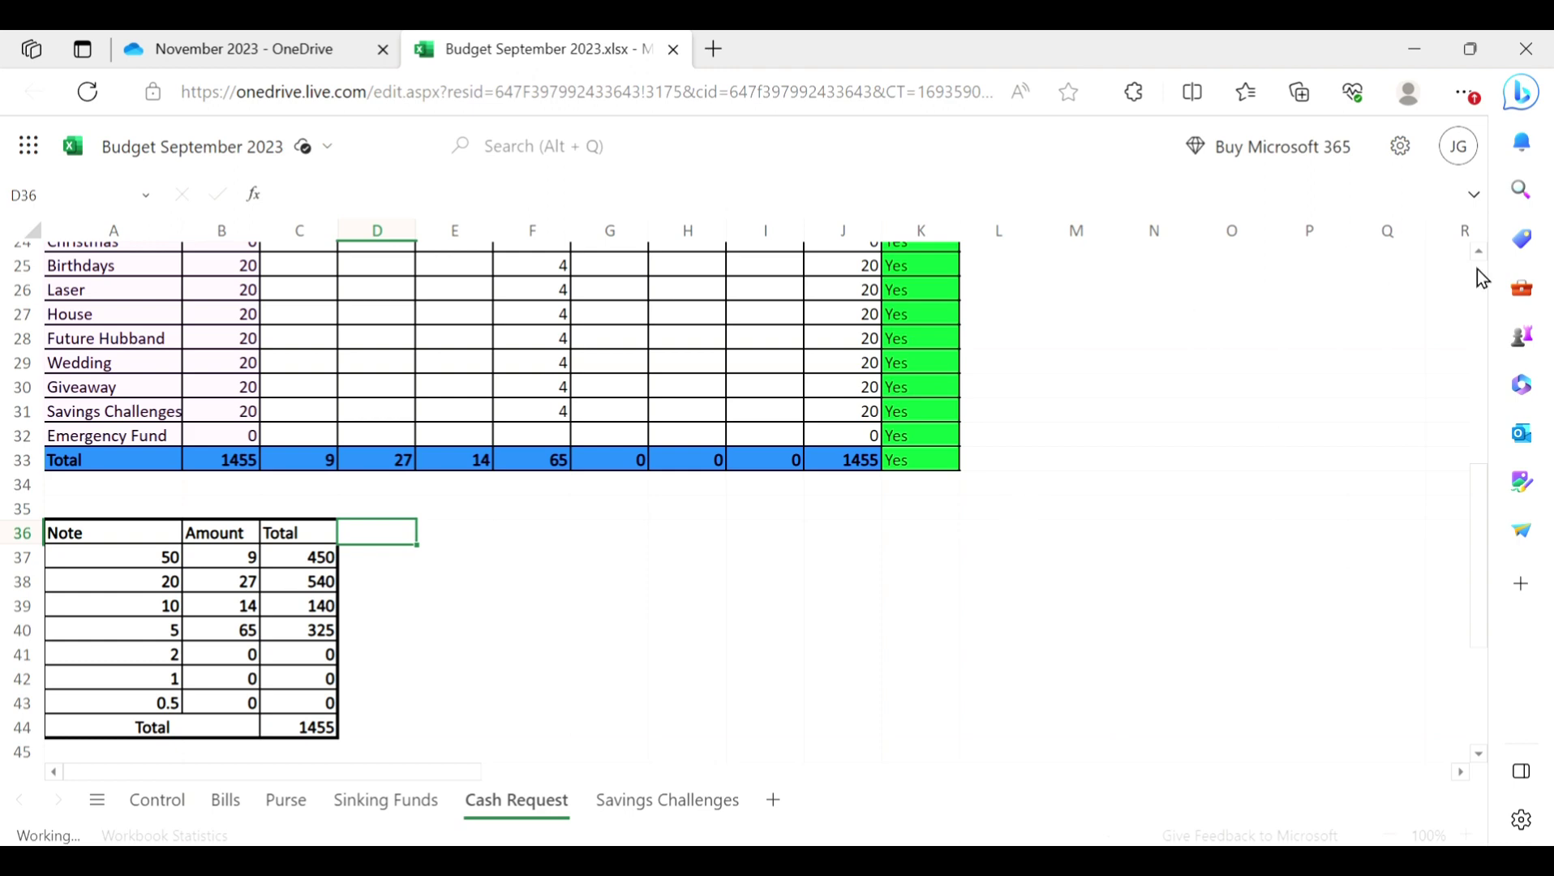
Switch to the Control sheet.
{"action": "left_click", "coordinate": [159, 800]}
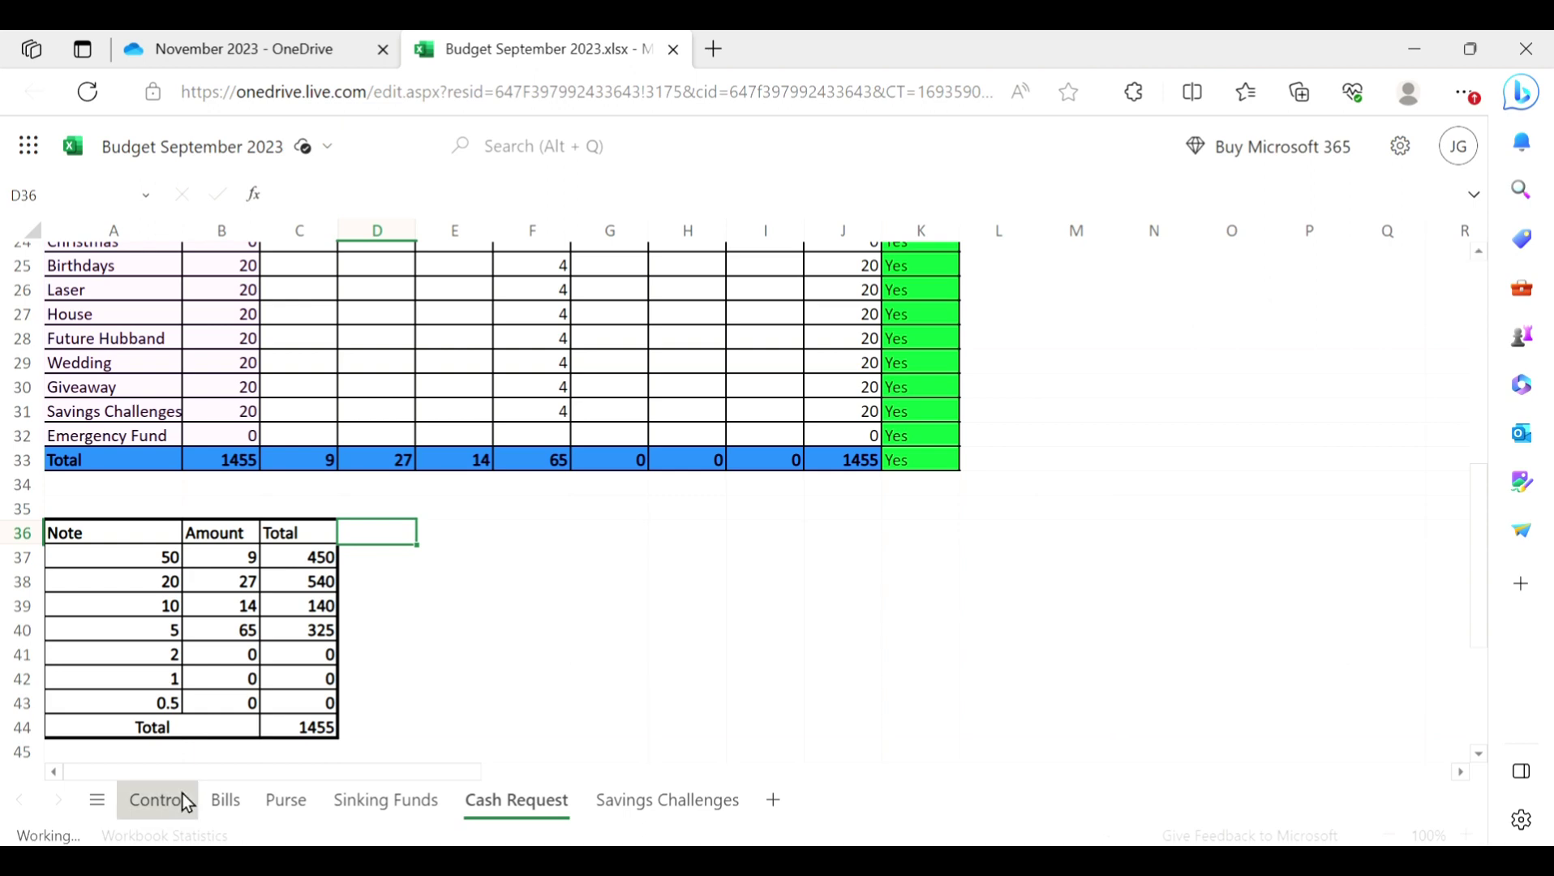